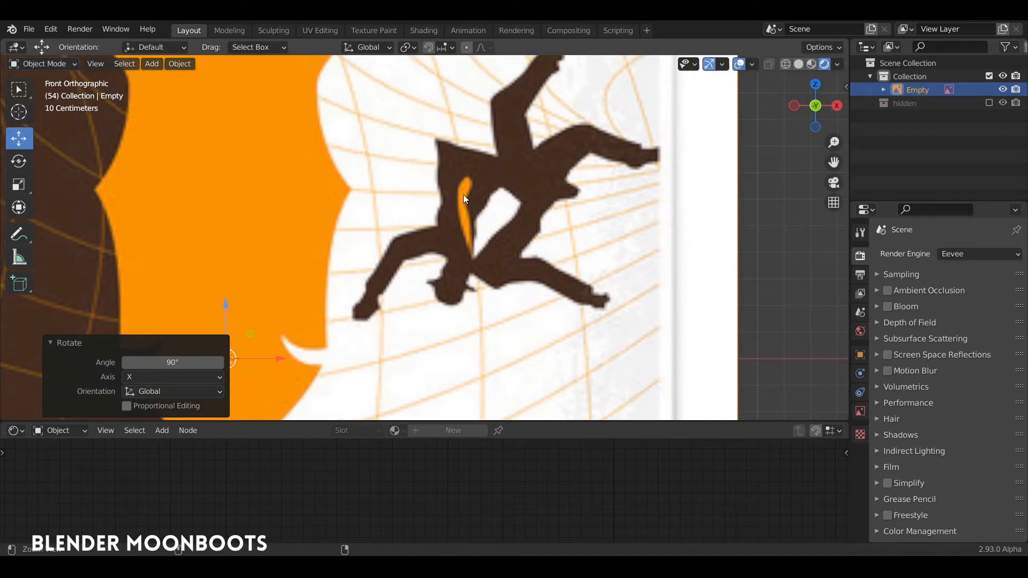
Step: Add a 2 m plane at the origin and rotate it 90° about X to stand upright
middle_drag(452, 284, 487, 288)
key(shift+a)
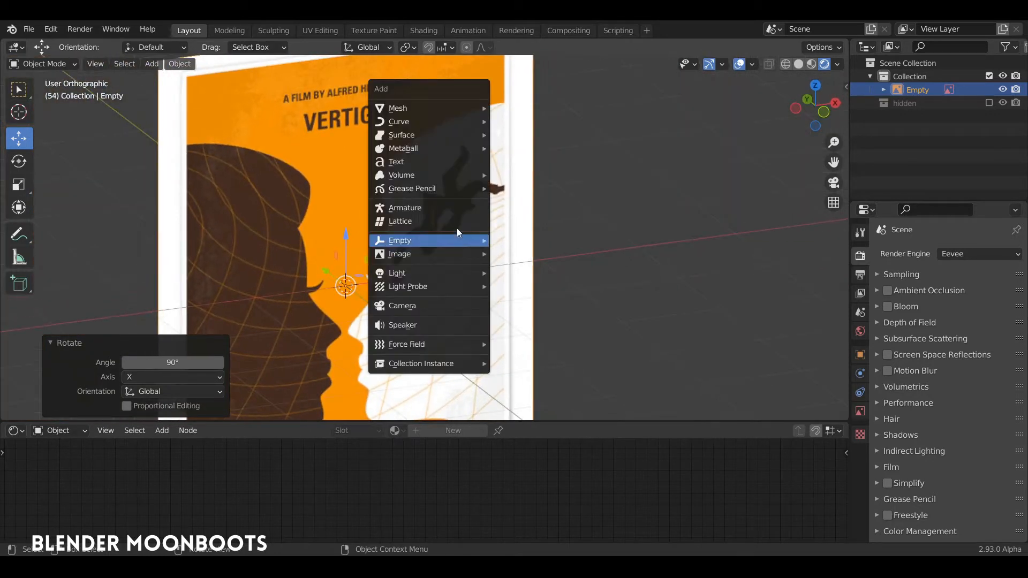
mouse_move(434, 110)
click(520, 107)
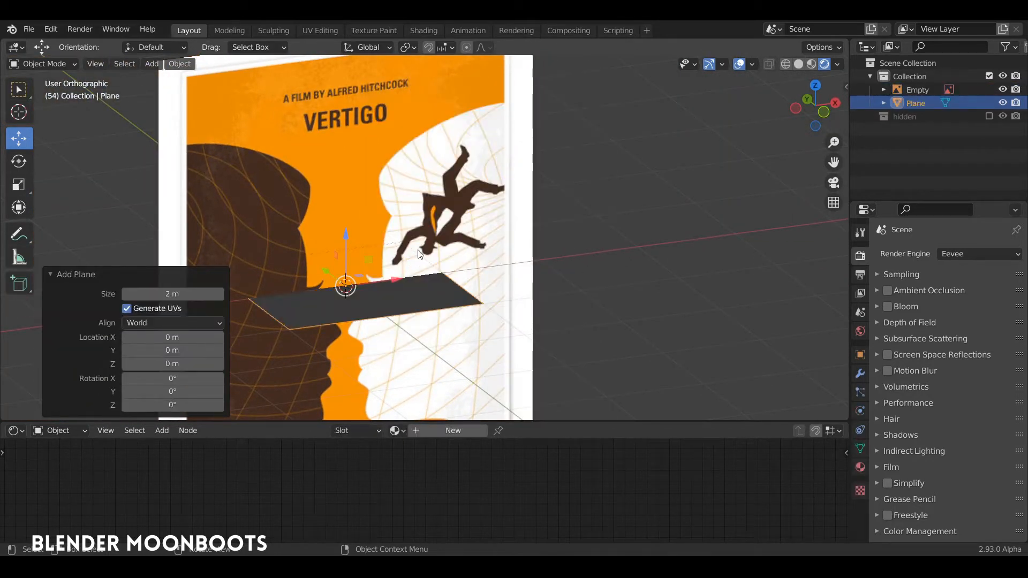
text(rx90)
key(Return)
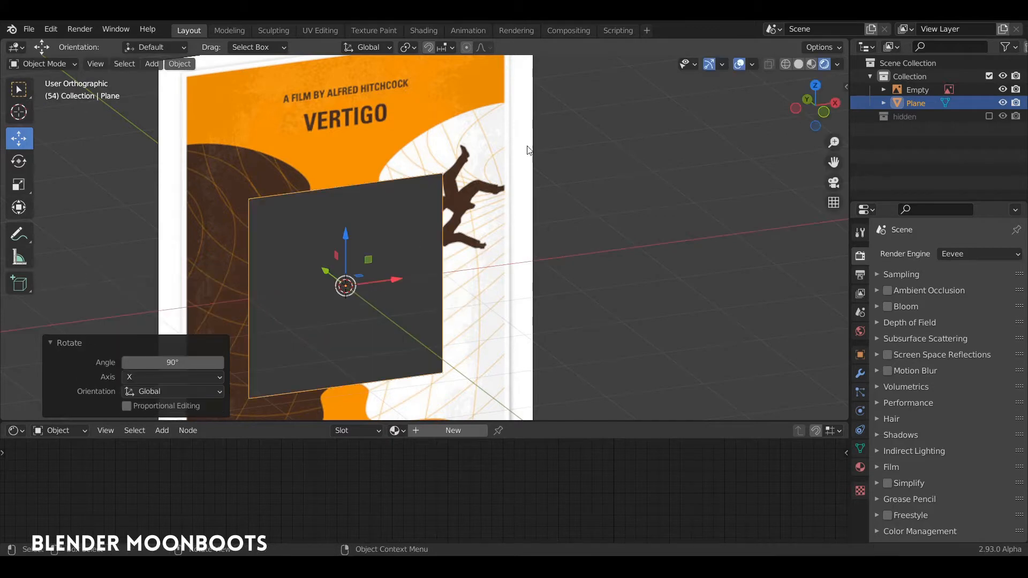
Step: Move the plane about 0.47 m along negative Y in front of the poster and display it in see-through solid shading
drag(325, 271, 386, 287)
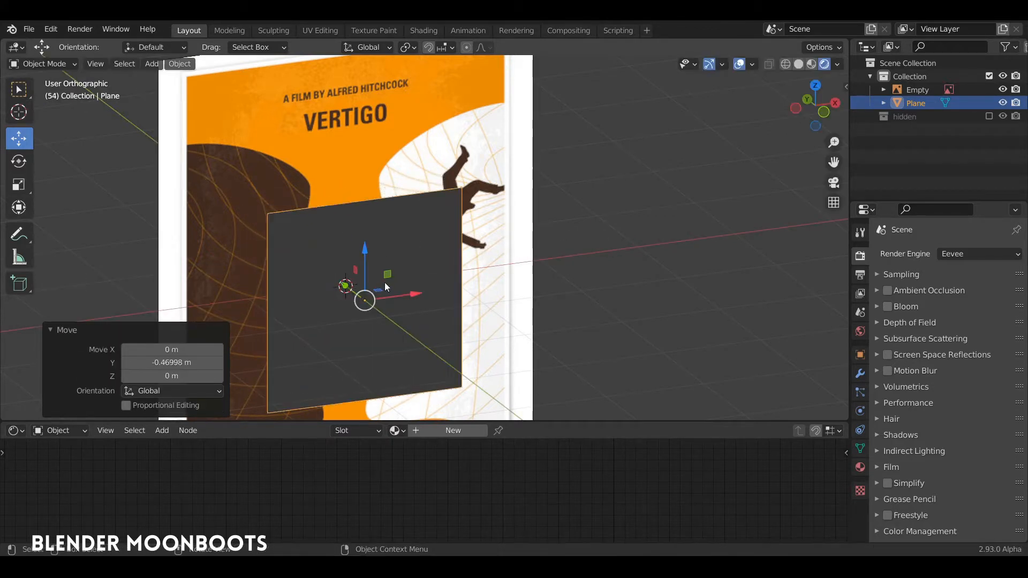
click(798, 64)
middle_drag(561, 170, 424, 197)
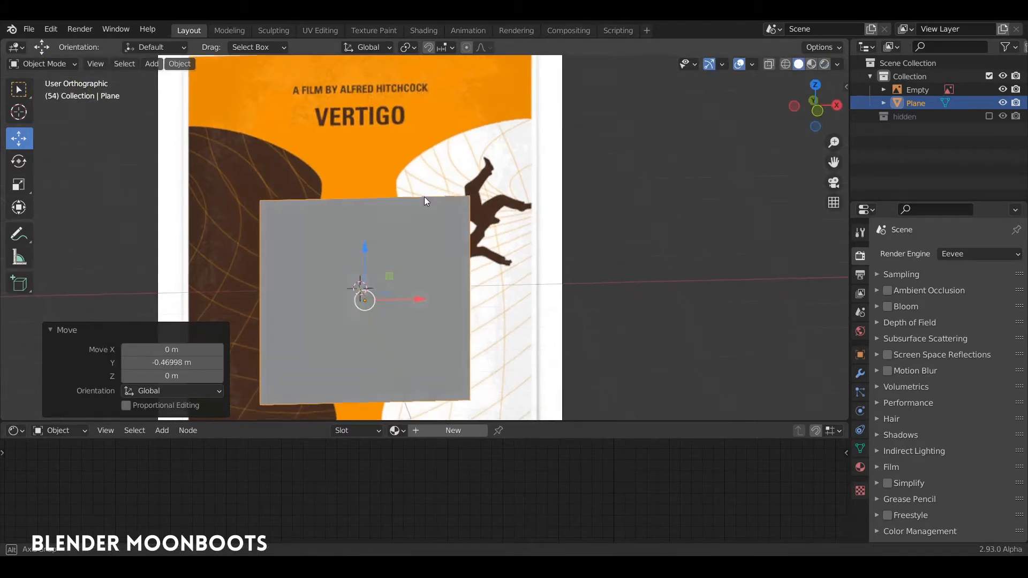
key(alt+z)
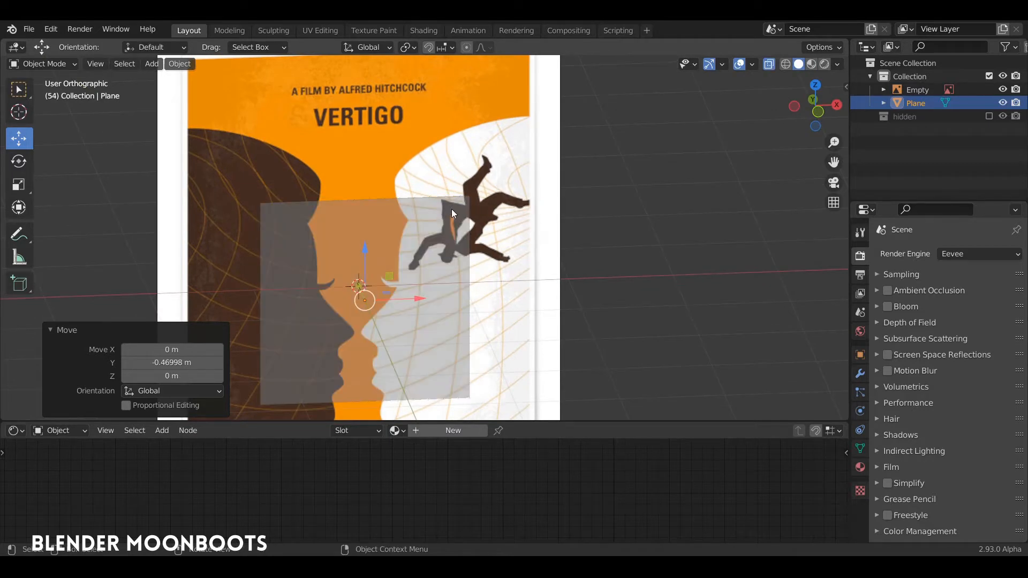
Step: In front view, merge the plane's vertices at center and place the resulting vertex on the falling man's upper jacket corner
key(KP_1)
key(Tab)
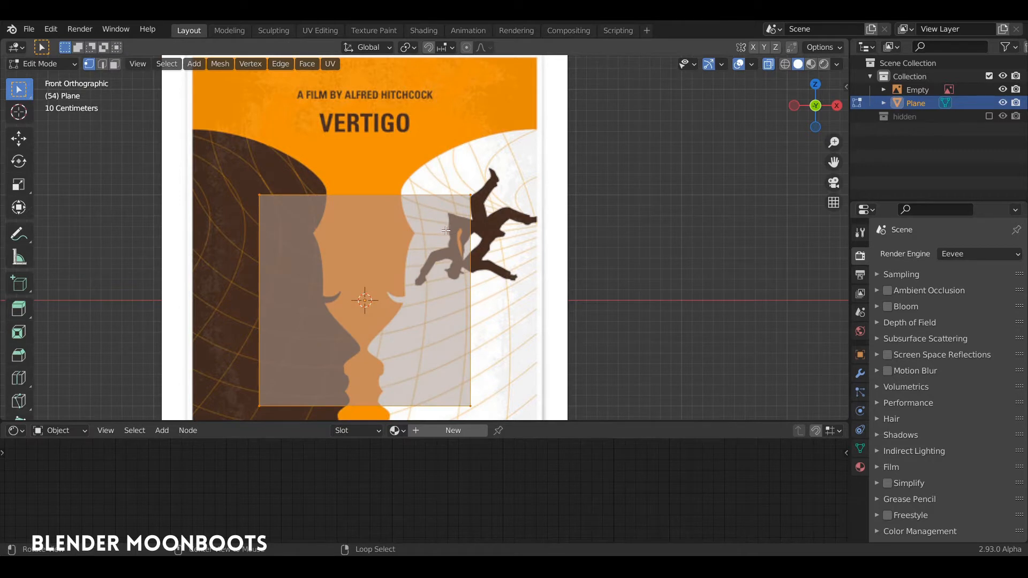
key(m)
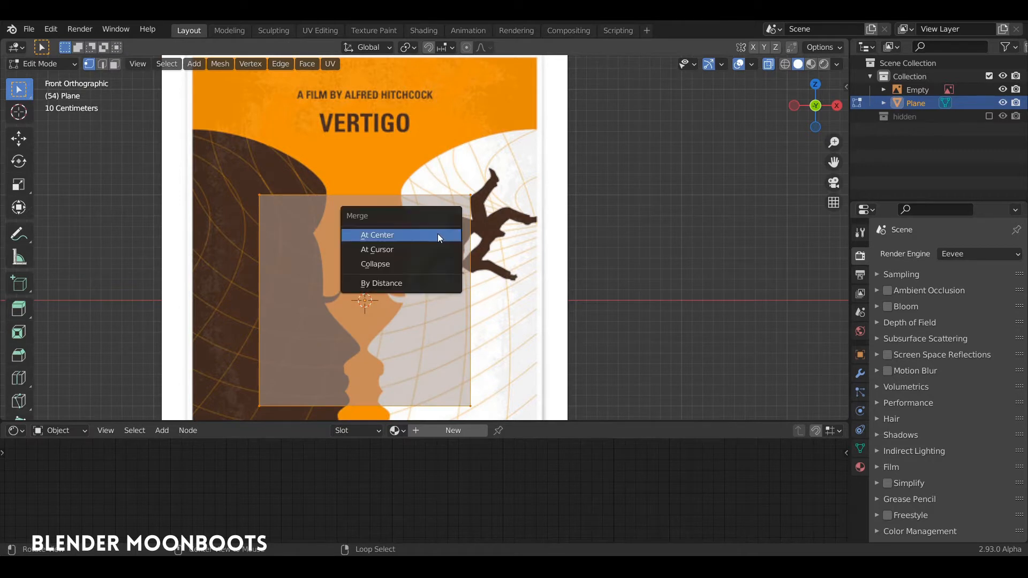
click(403, 237)
key(g)
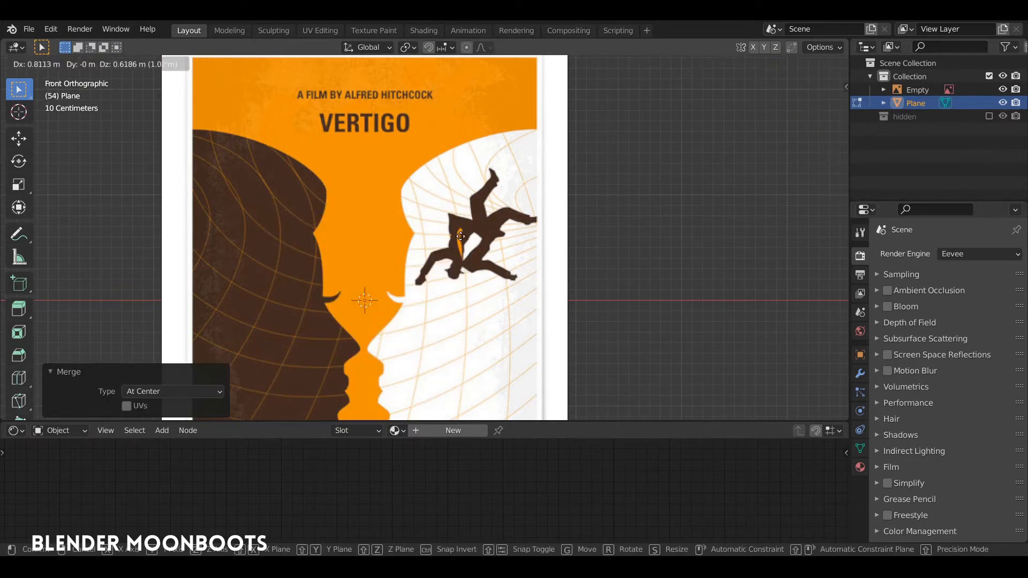
click(456, 214)
scroll(459, 190, up, 5)
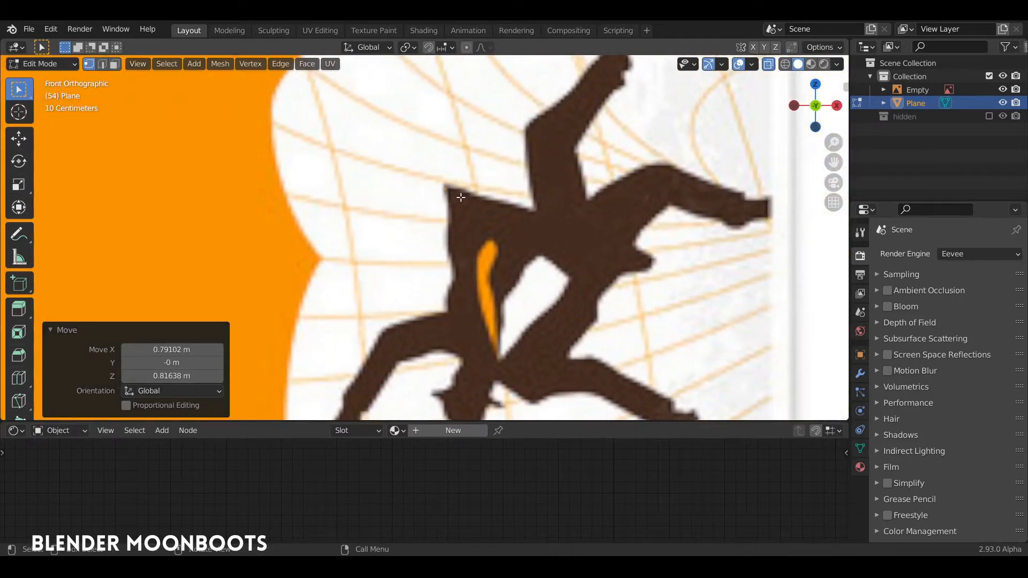
key(g)
click(457, 193)
Step: Extrude the vertex point by point around the falling man's outline on the poster, back to the jacket corner
key(g)
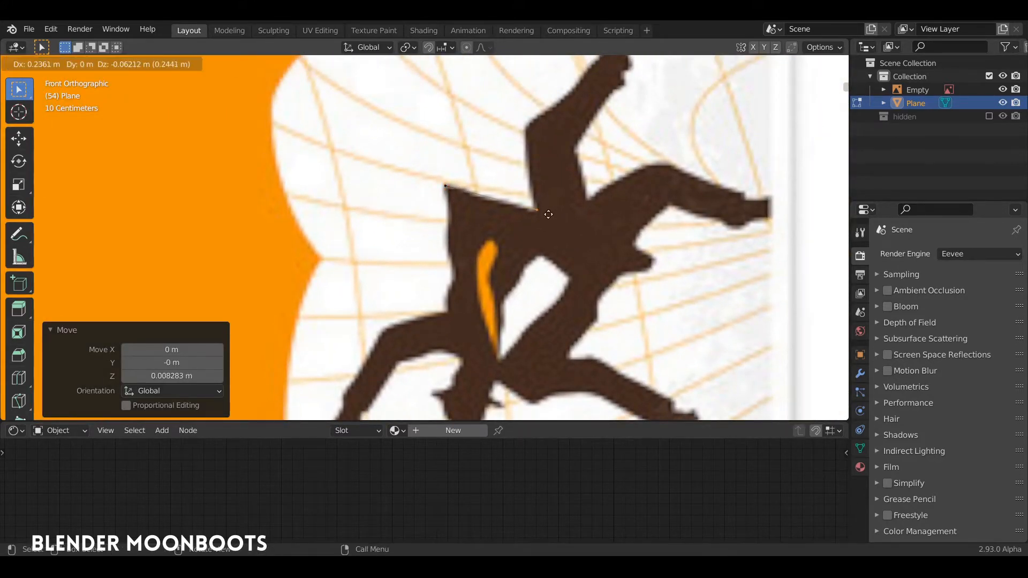
click(548, 214)
key(e)
click(525, 69)
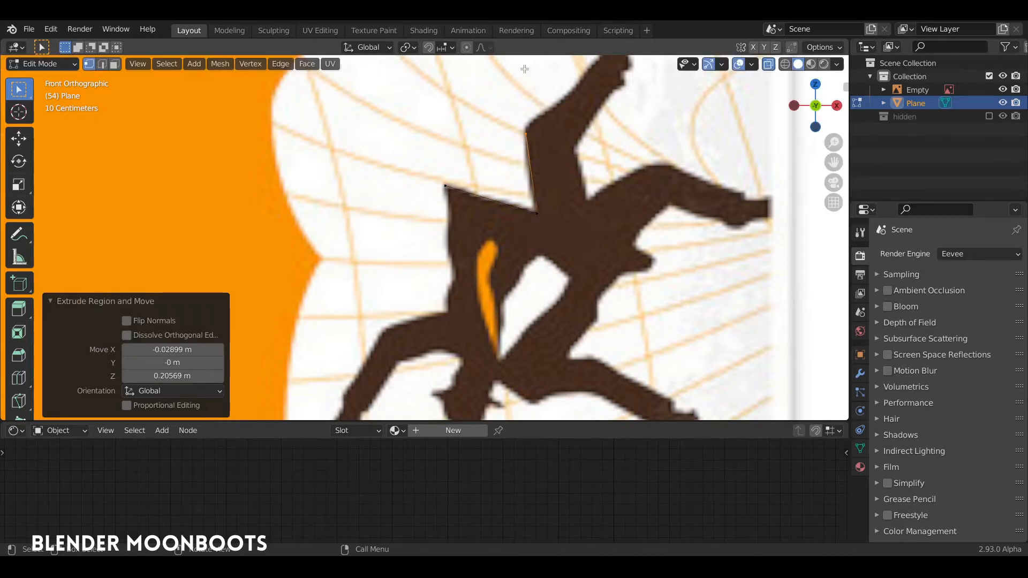
shift+middle_drag(550, 151, 535, 216)
key(e)
click(525, 190)
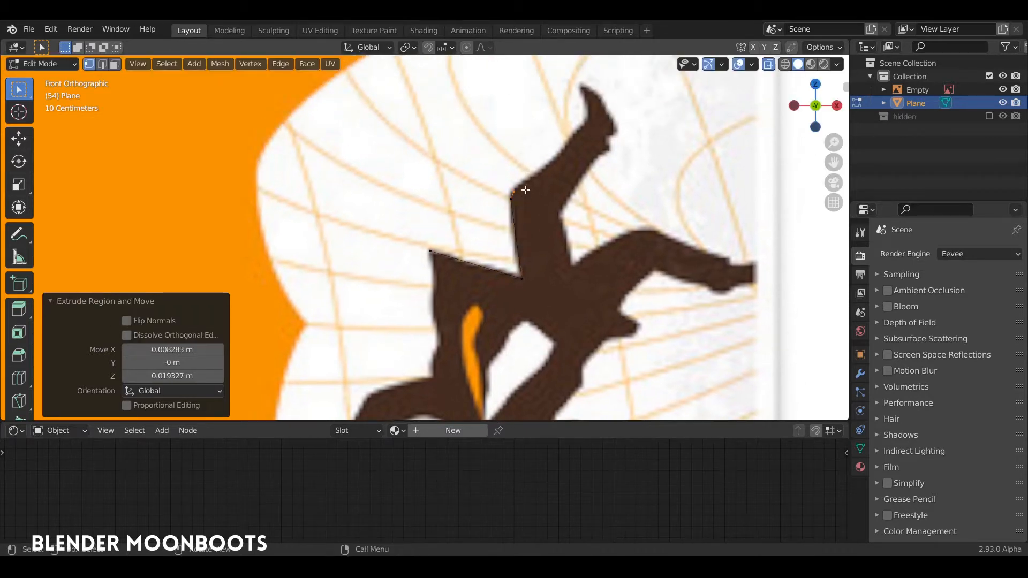
key(e)
click(576, 148)
key(e)
click(608, 121)
key(e)
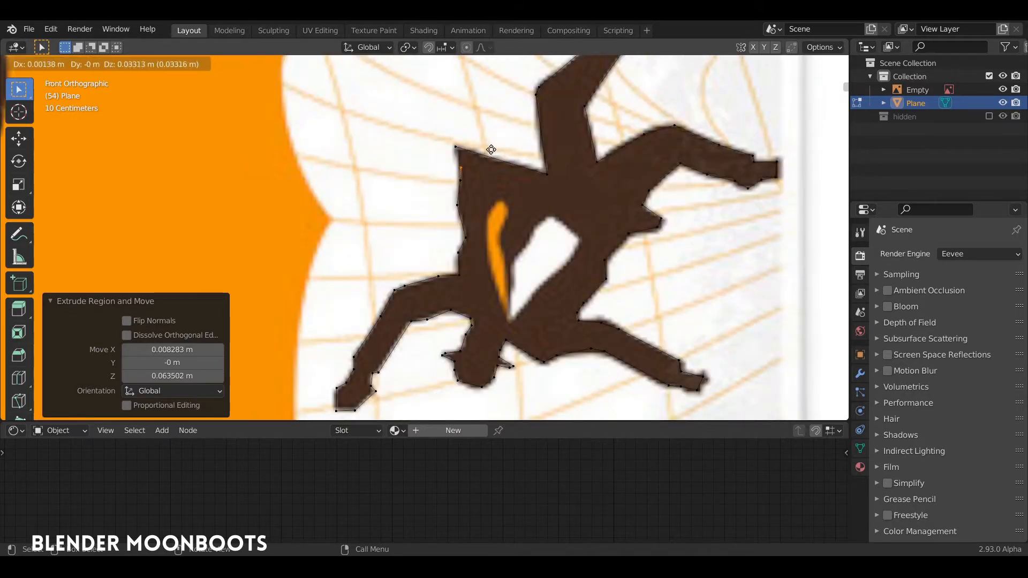
click(489, 149)
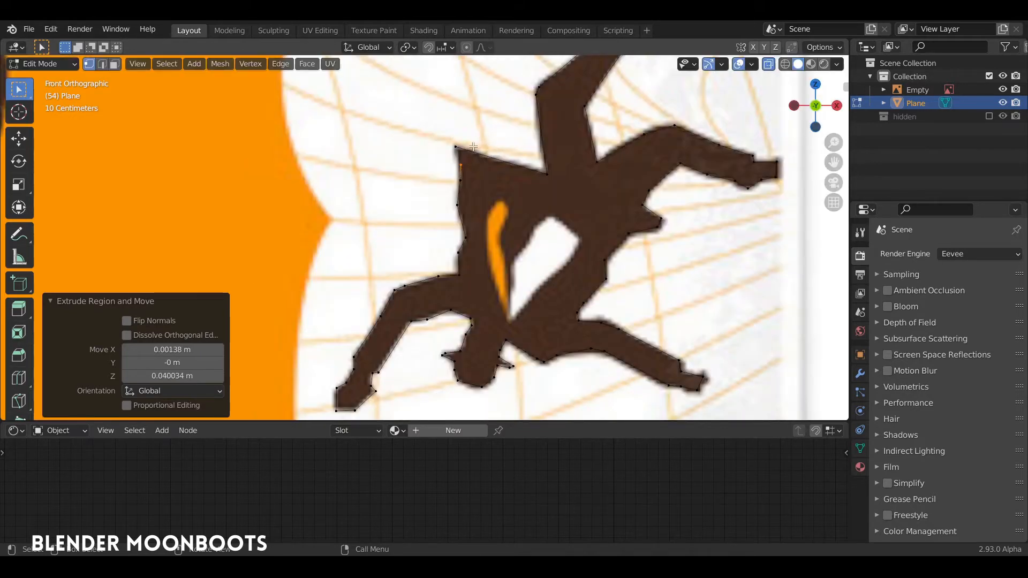
Step: Select the whole traced outline of the falling man and fill it with a face
click(456, 146)
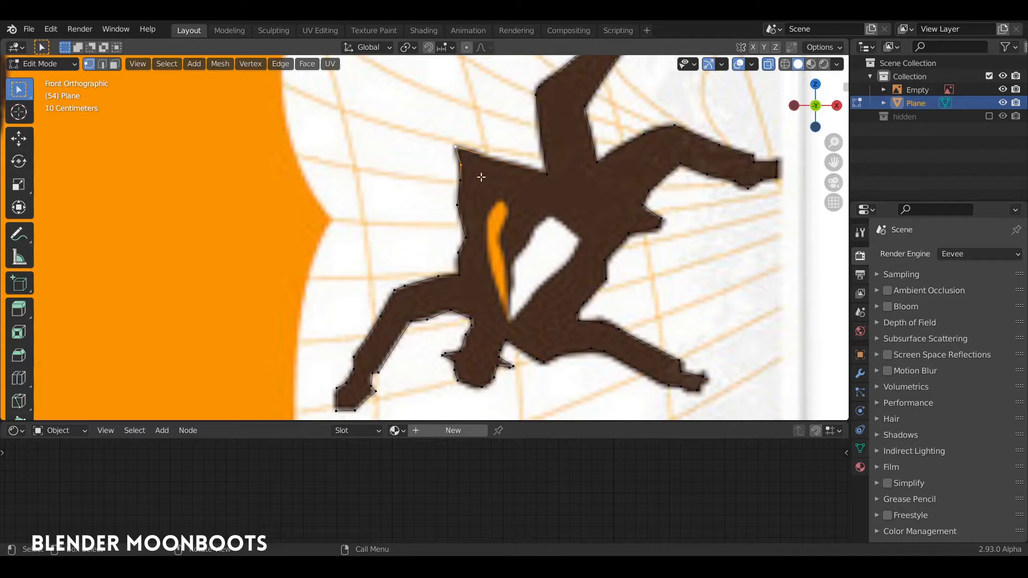
key(a)
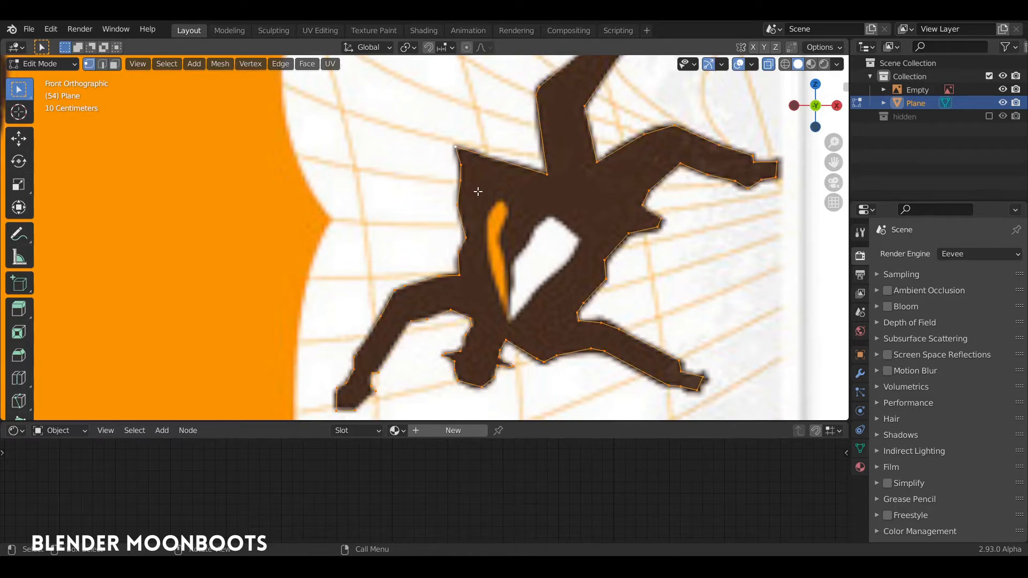
key(f)
middle_drag(517, 202, 533, 251)
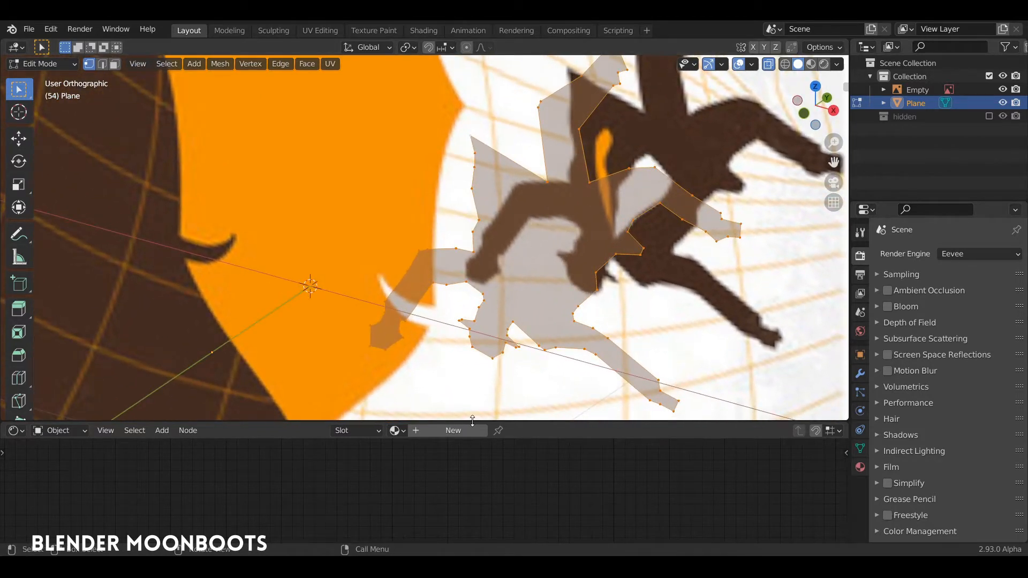
Step: Enlarge the shader editor, return to Object Mode and create a new material for the falling man silhouette
drag(473, 421, 464, 343)
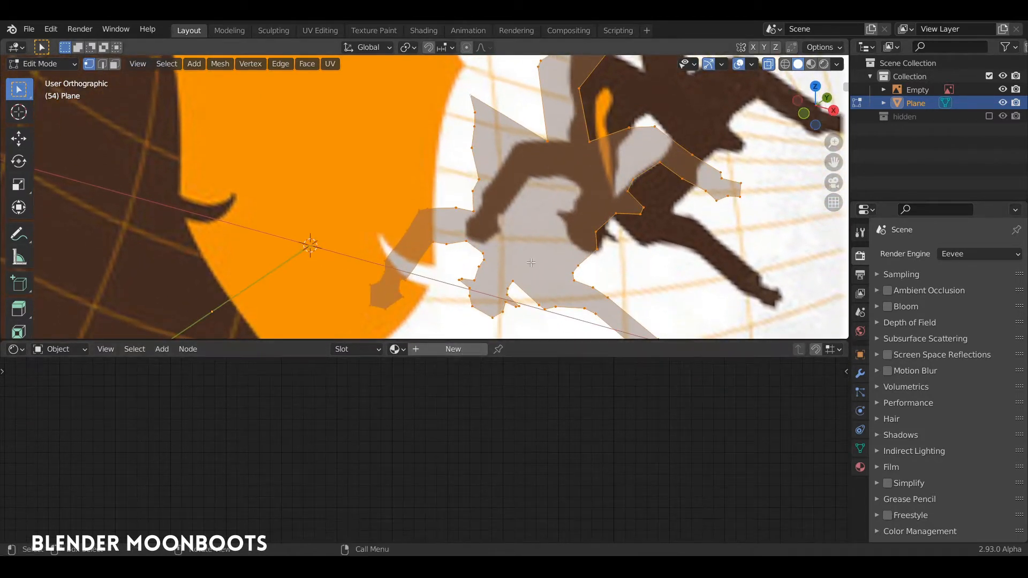
key(Tab)
click(451, 352)
middle_drag(497, 373, 417, 376)
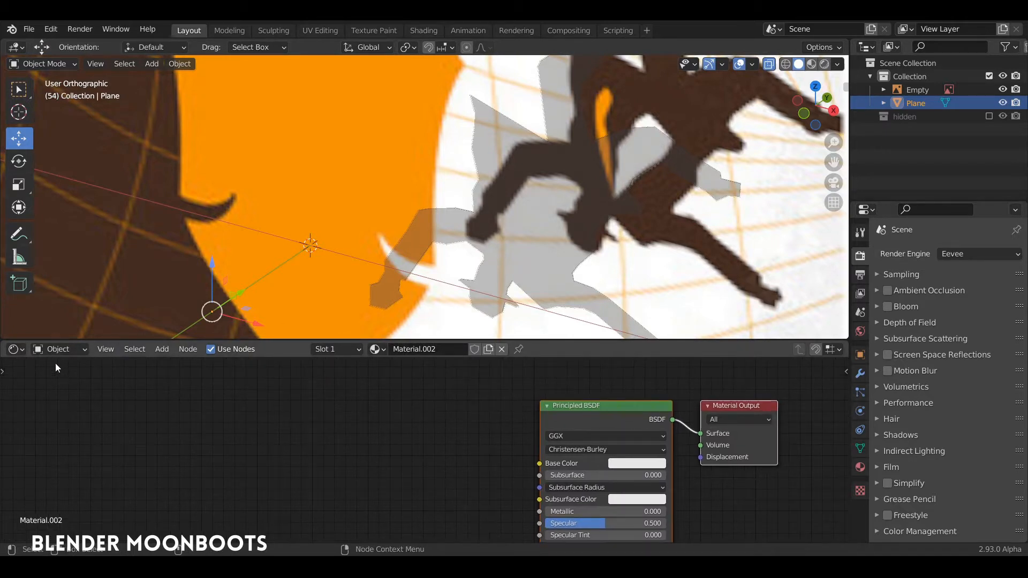
Step: Set the material's Base Color to the dark brown sampled from the falling man on the poster
middle_drag(496, 210, 577, 201)
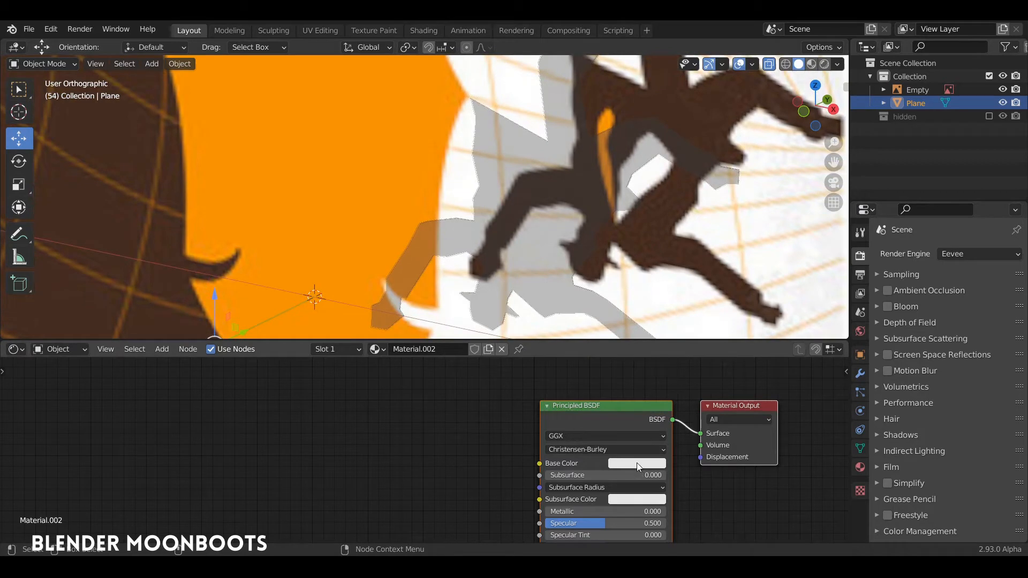
key(e)
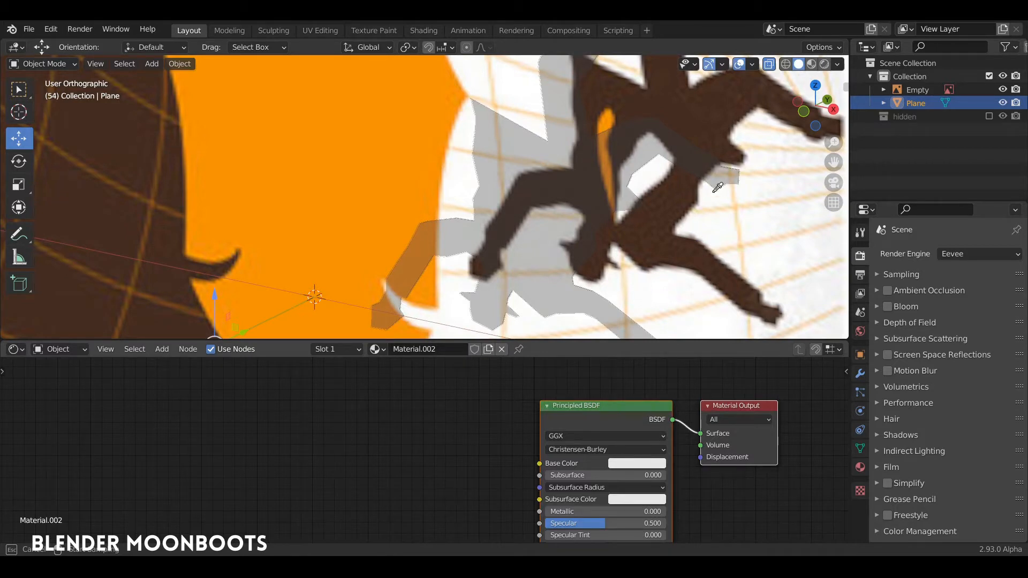
click(703, 105)
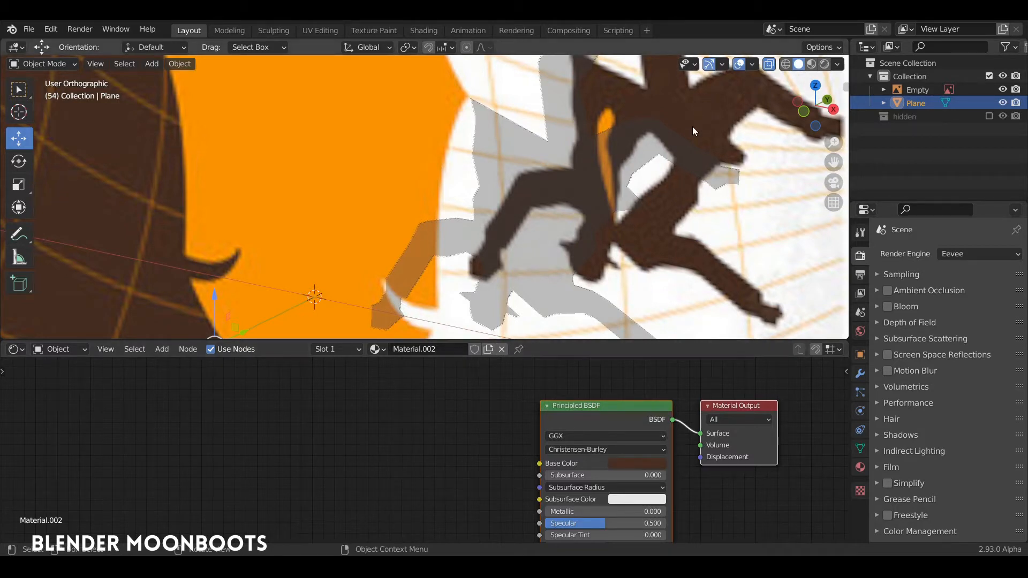
middle_drag(688, 159, 593, 192)
click(577, 189)
click(571, 195)
scroll(591, 193, down, 5)
middle_drag(585, 301, 587, 217)
click(449, 195)
click(457, 178)
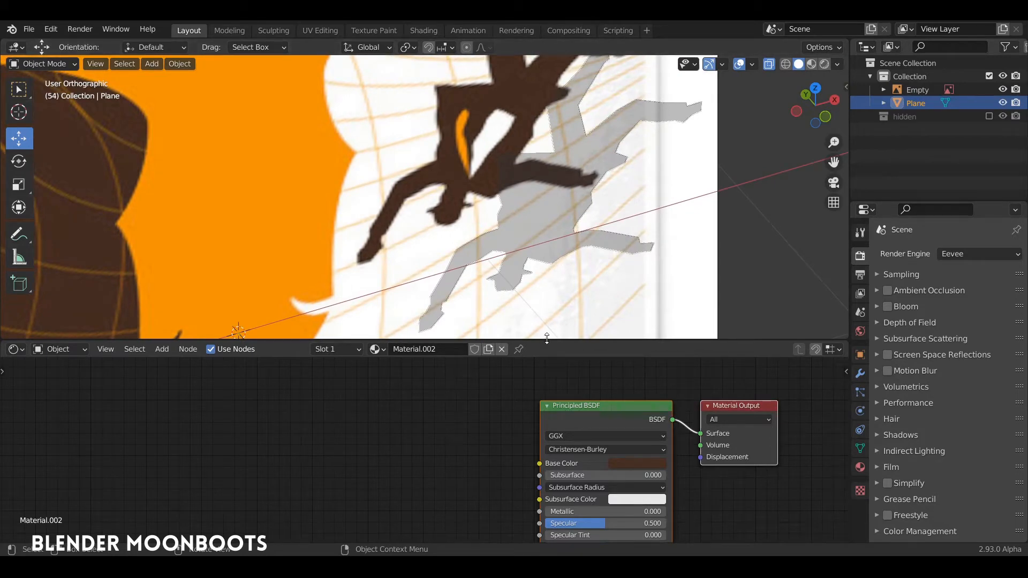
Step: Shrink the shader editor, then move the poster reference image about 5.36 m along negative X, clear of the silhouette
drag(549, 338, 549, 407)
middle_drag(557, 321, 323, 223)
click(329, 175)
scroll(323, 223, down, 6)
shift+middle_drag(347, 282, 394, 269)
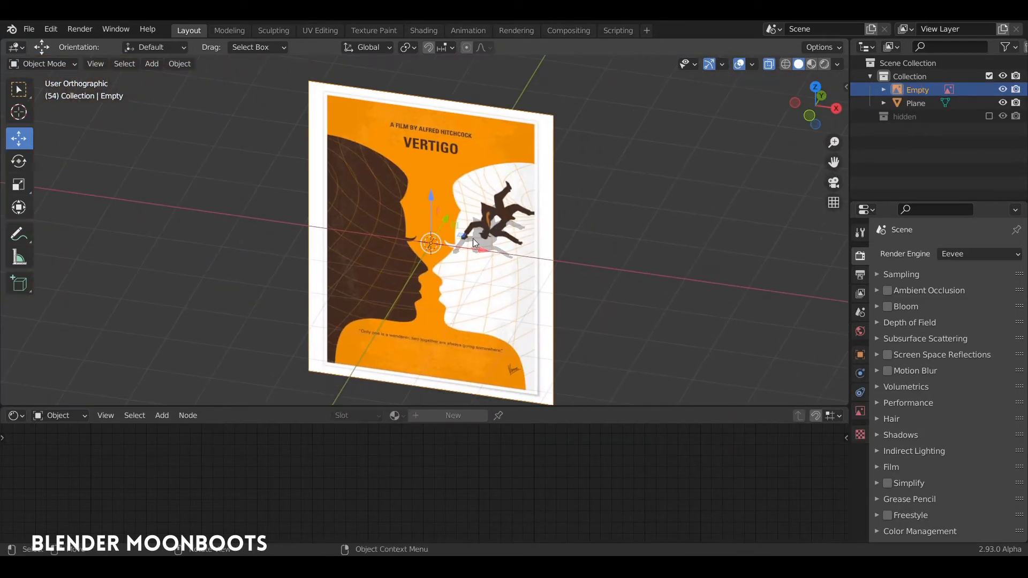
drag(481, 253, 181, 223)
shift+middle_drag(494, 226, 571, 224)
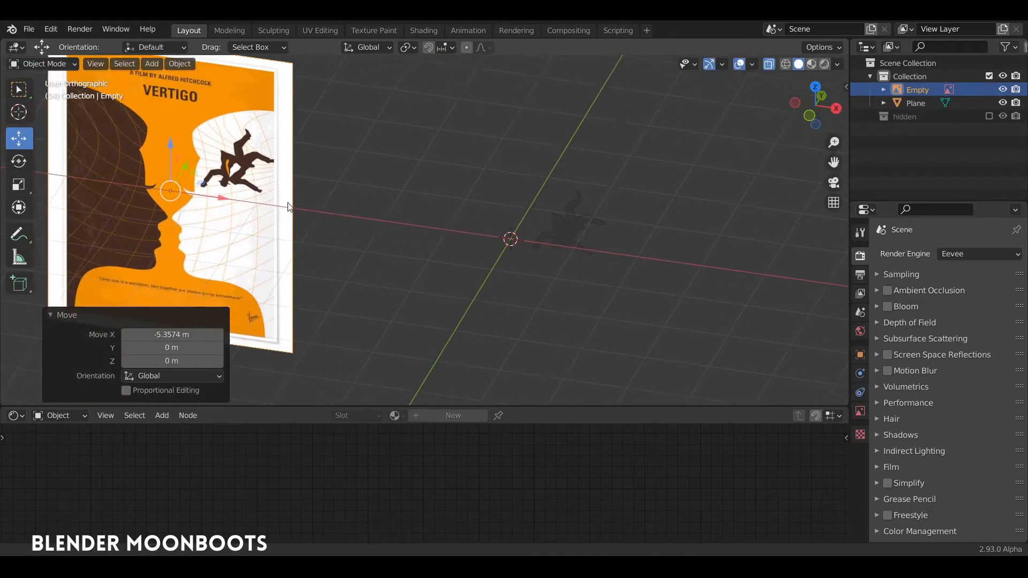
Step: Select the falling man silhouette, show it in rendered shading, and enlarge the shader editor with its nodes spread apart
click(571, 224)
click(825, 64)
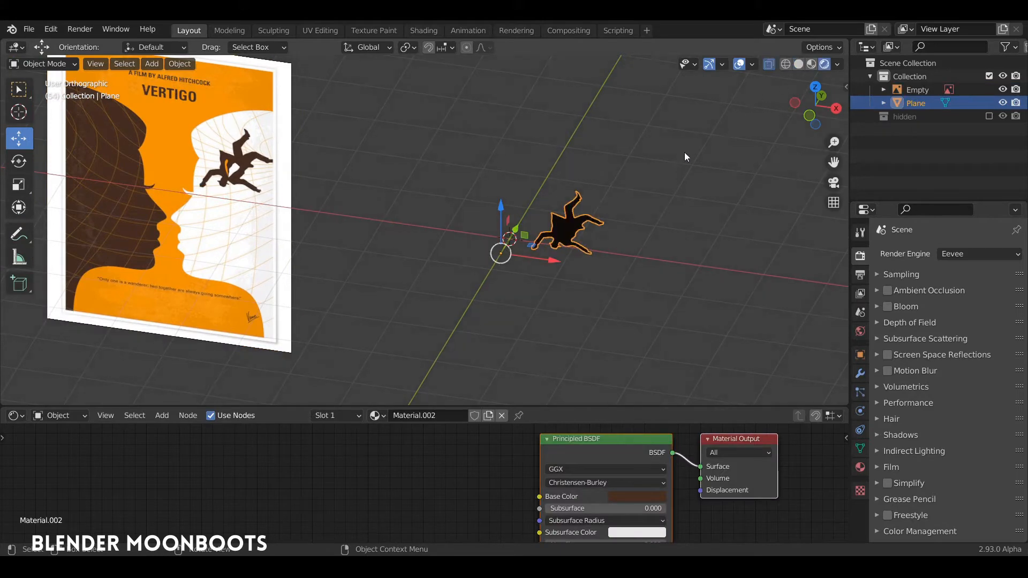
mouse_move(685, 152)
middle_down()
mouse_move(645, 156)
mouse_move(638, 179)
mouse_move(620, 187)
mouse_move(641, 178)
mouse_move(645, 160)
mouse_move(643, 191)
mouse_move(677, 177)
mouse_move(660, 193)
middle_up()
drag(579, 406, 386, 387)
click(491, 367)
drag(544, 388, 676, 353)
Step: Add an Emission shader with the same dark brown color and connect it to the Material Output's Surface
key(shift+a)
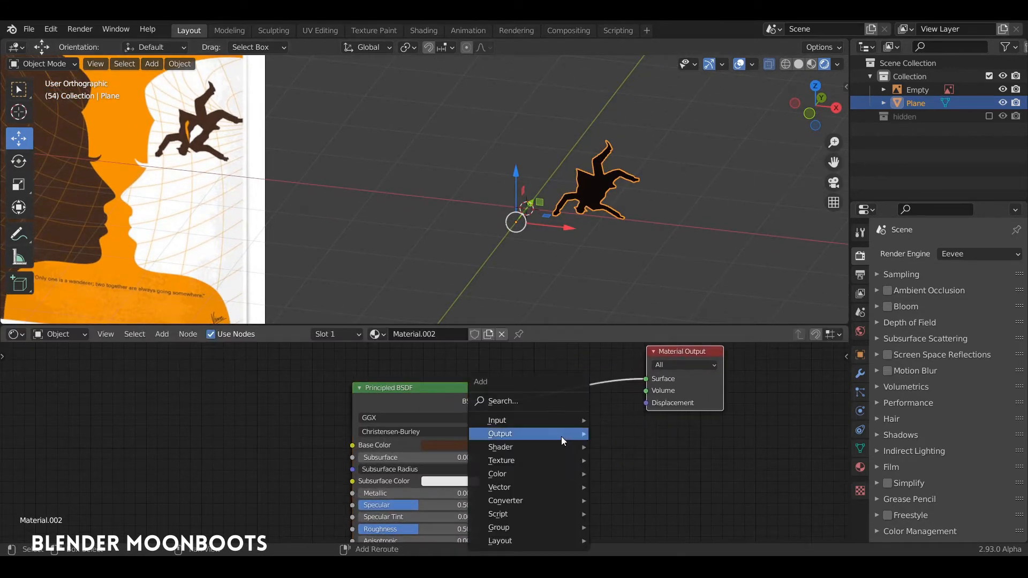
mouse_move(521, 446)
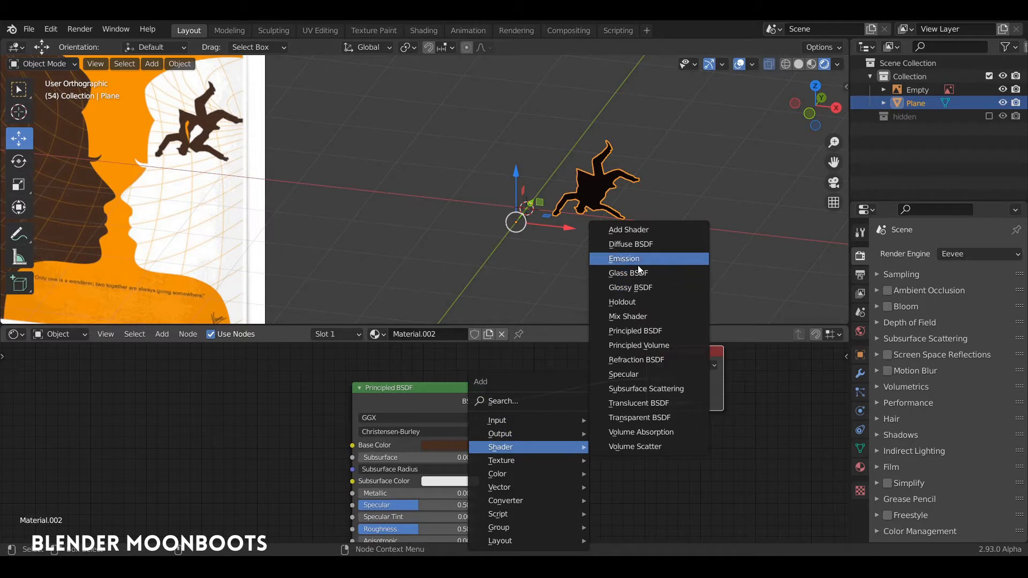
click(624, 259)
click(500, 419)
mouse_move(464, 456)
mouse_down()
mouse_move(578, 453)
mouse_move(646, 379)
mouse_up()
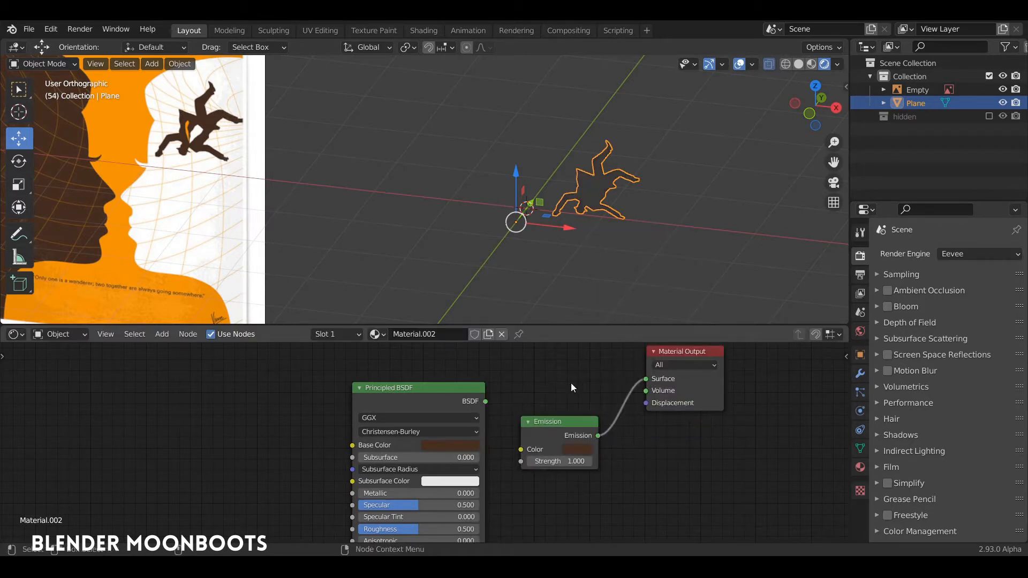
Step: Delete the Principled BSDF node and rearrange the Emission and Material Output nodes in its place
click(462, 397)
key(x)
drag(563, 421, 476, 395)
drag(663, 354, 595, 412)
Step: Add a cylinder mesh at the world origin and show the viewport in solid shading
scroll(589, 227, down, 2)
middle_drag(610, 267, 604, 197)
key(shift+a)
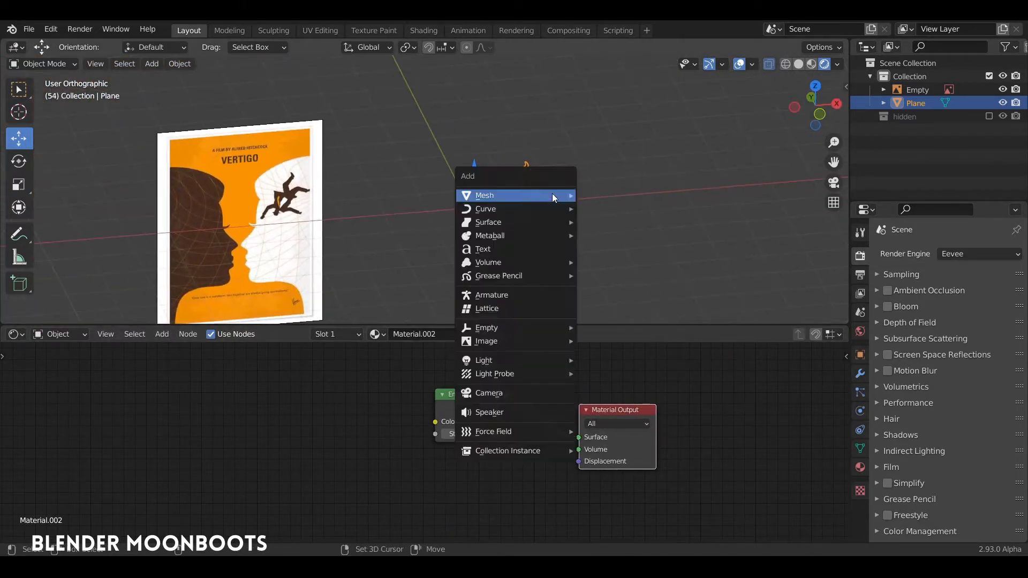
mouse_move(509, 195)
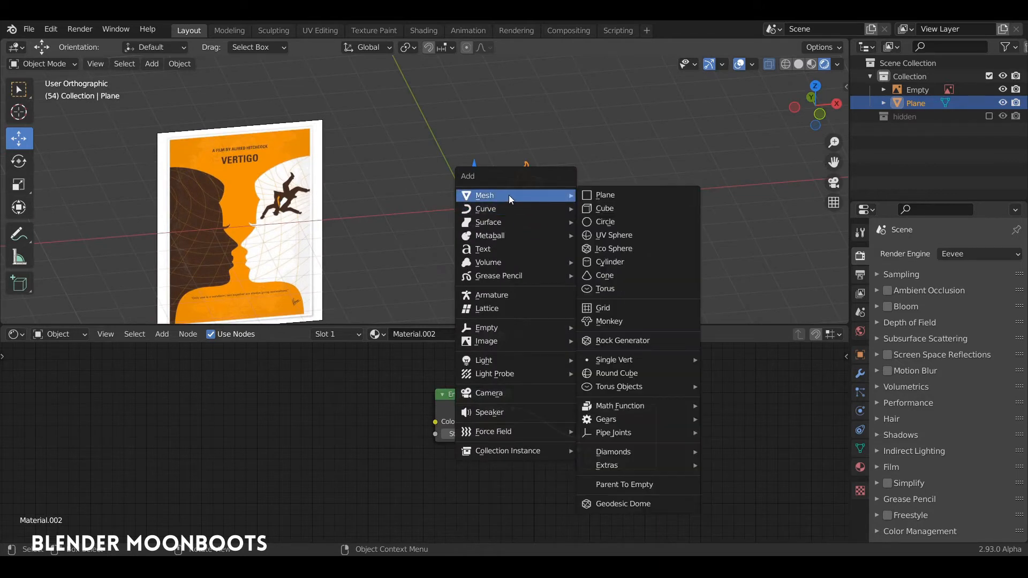
click(609, 260)
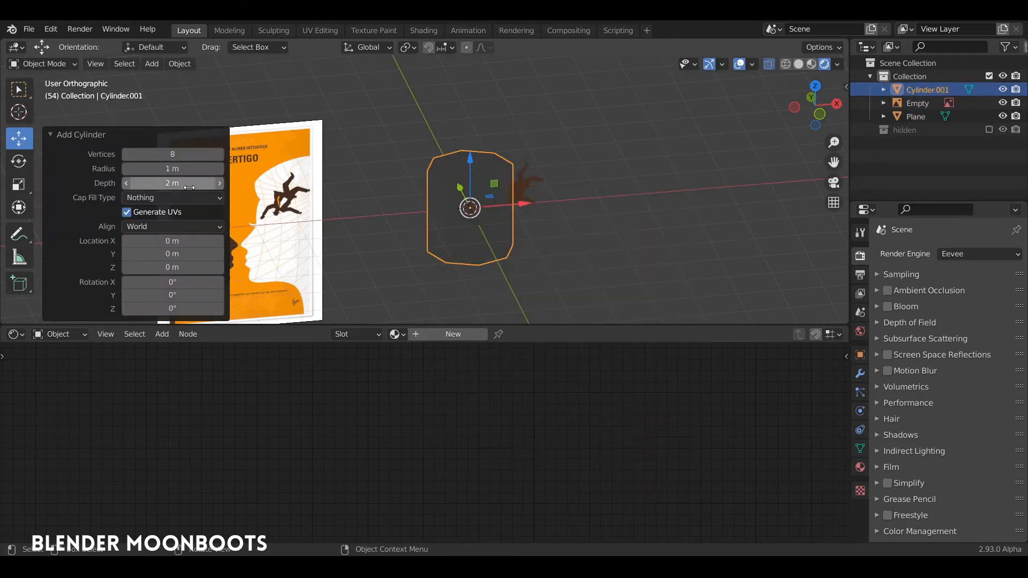
click(799, 64)
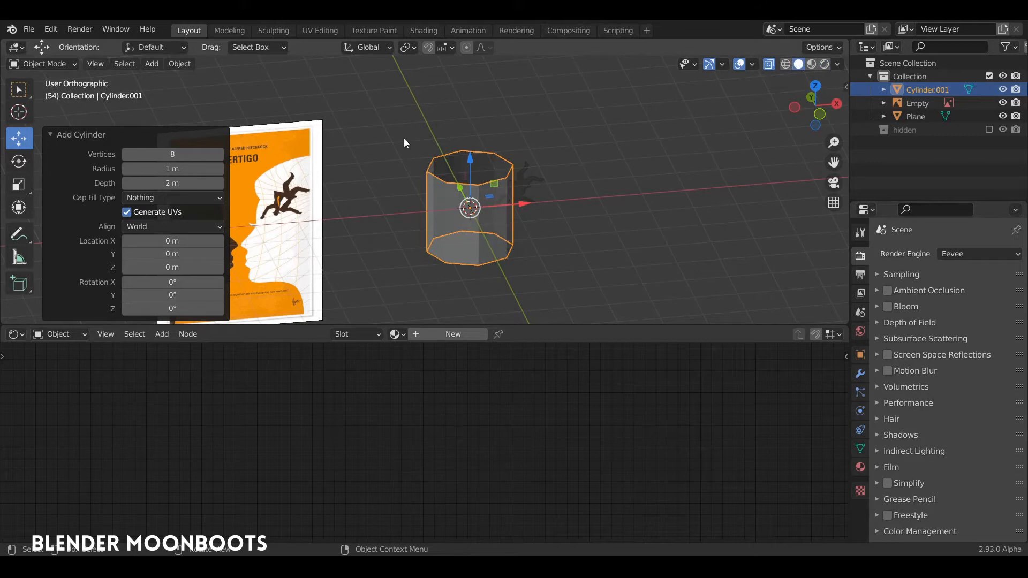
Step: Keep the new cylinder's cap fill type as Nothing and set its vertices to 12
click(162, 197)
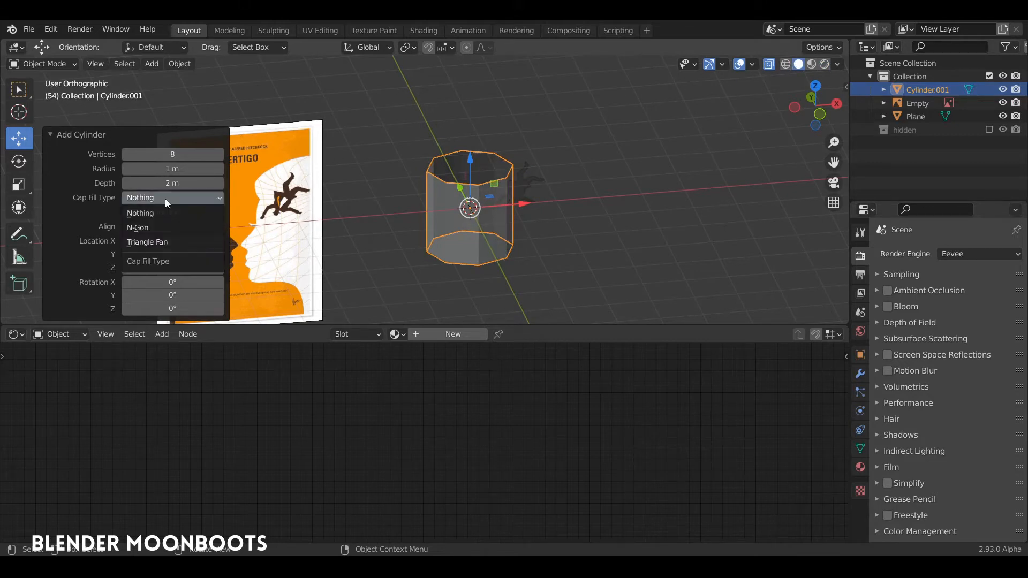
click(143, 200)
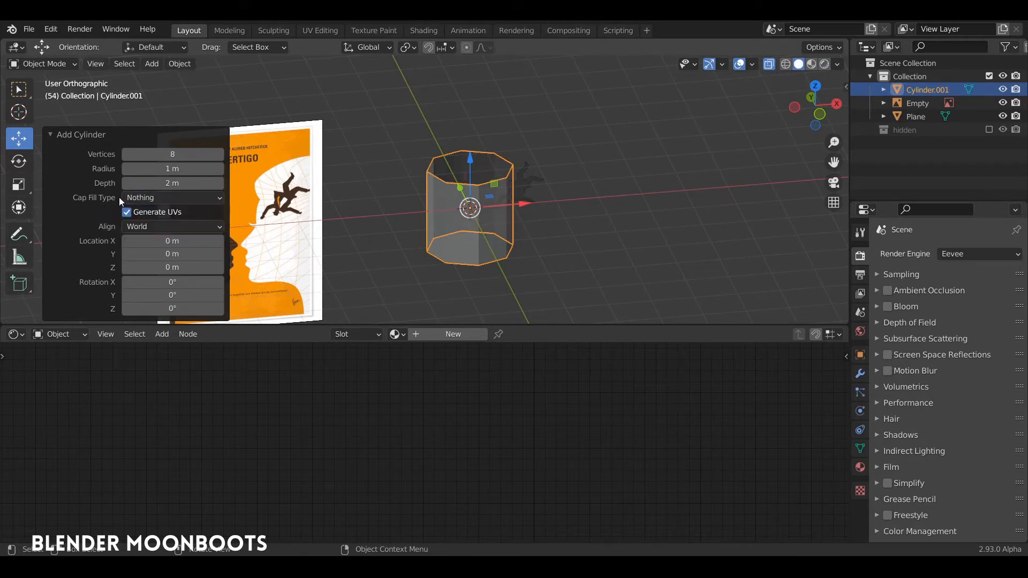
click(148, 199)
middle_drag(505, 154, 388, 169)
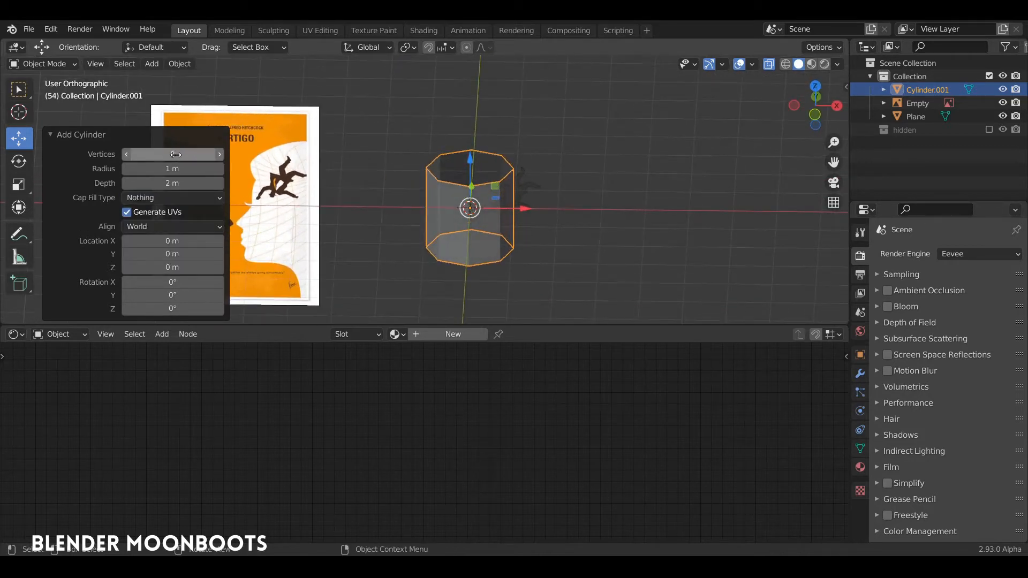
click(202, 155)
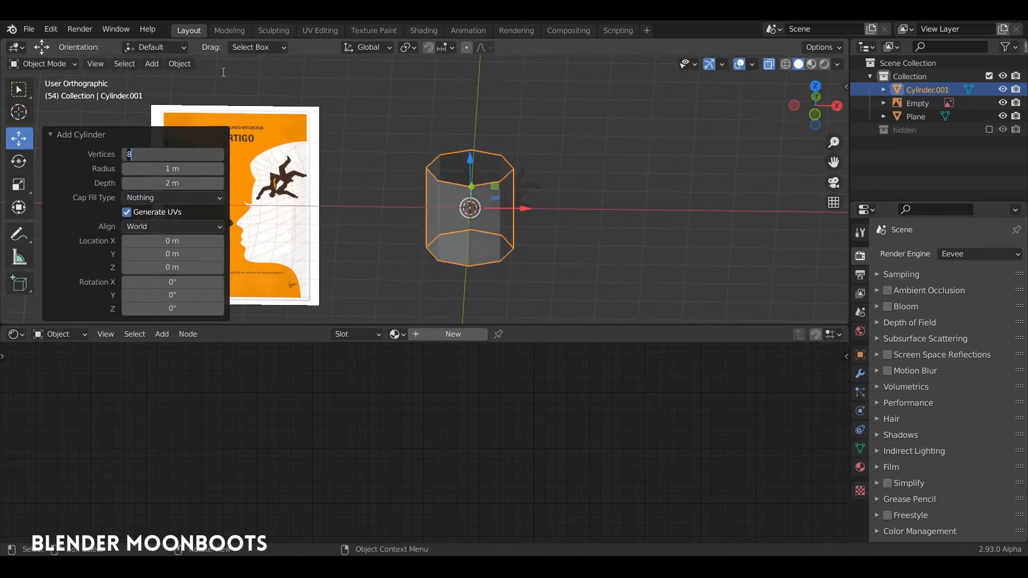
text(12)
key(Return)
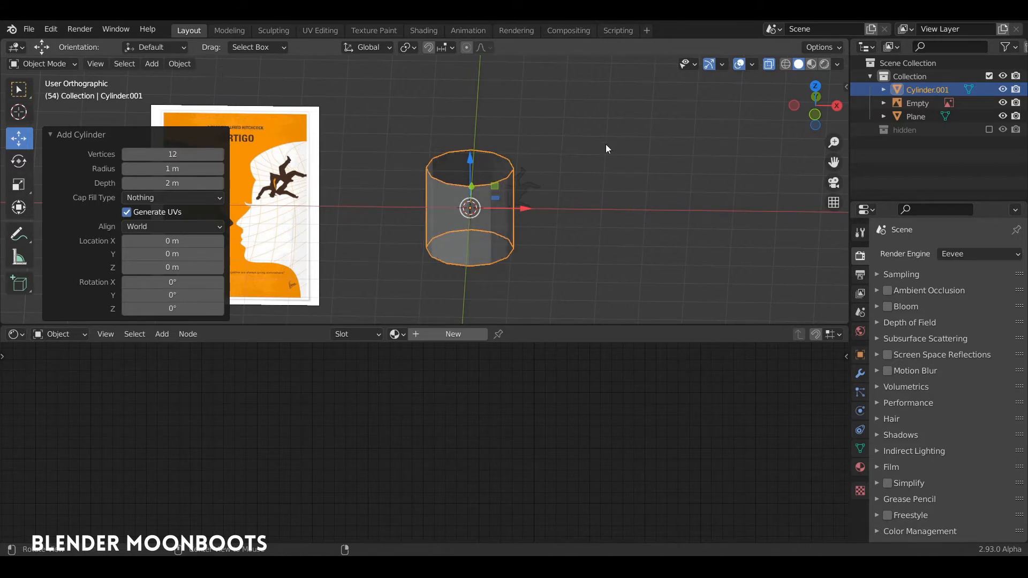
Step: In Edit Mode, scale the whole cylinder in X and Y only to about 0.176, making it a thin tube
middle_drag(606, 144, 506, 174)
key(Tab)
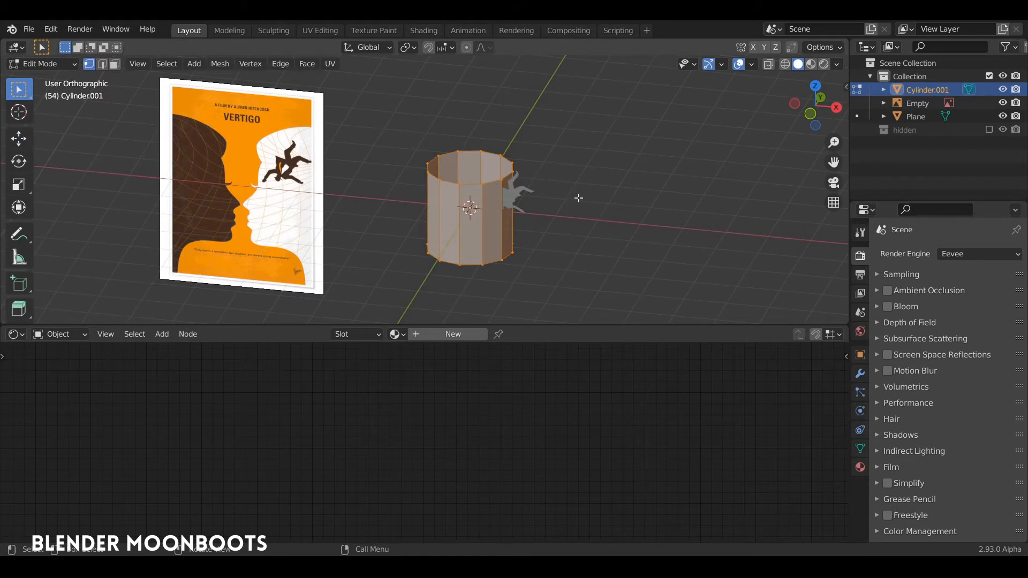
key(s)
key(shift+z)
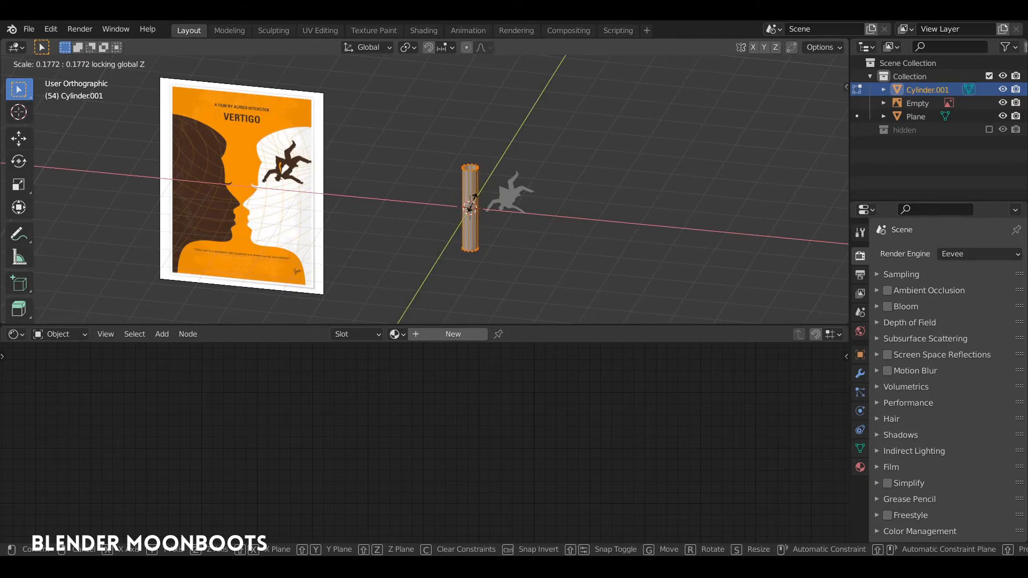
click(471, 208)
middle_drag(470, 208, 531, 182)
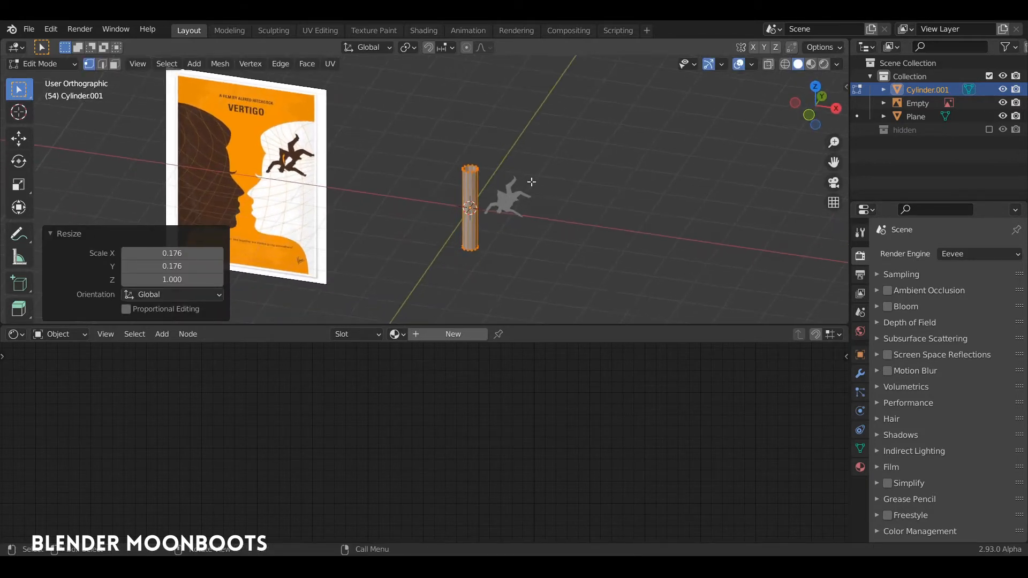
Step: Stretch the tube's mesh along Z to more than twice its length and return to Object Mode
key(s)
key(z)
click(595, 147)
middle_drag(594, 147, 535, 172)
scroll(546, 140, up, 6)
scroll(551, 131, down, 2)
shift+middle_drag(550, 131, 515, 169)
key(Tab)
Step: Apply smooth shading to the tube
scroll(541, 150, up, 5)
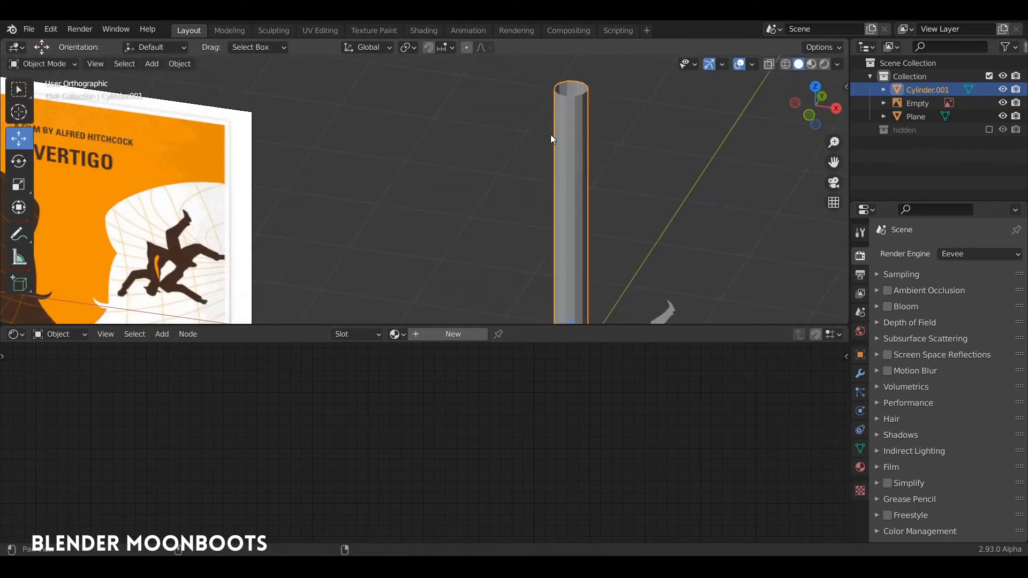
right_click(507, 149)
mouse_move(550, 134)
middle_down()
mouse_move(507, 149)
mouse_move(466, 234)
middle_up()
click(507, 153)
scroll(525, 166, up, 3)
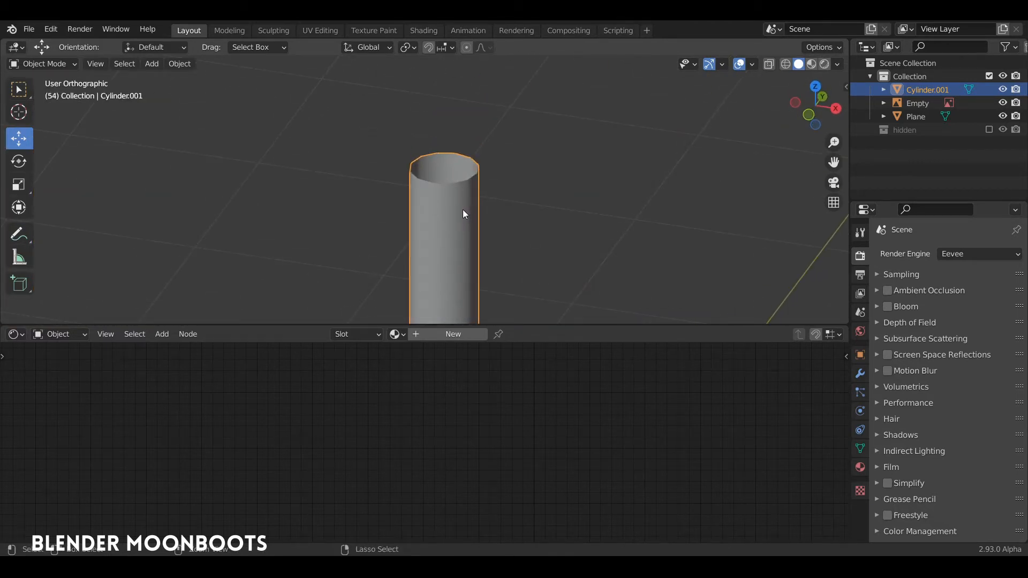
Step: Add a level 2 subdivision surface to the tube and show its modifier settings
key(ctrl+2)
middle_drag(470, 203, 483, 212)
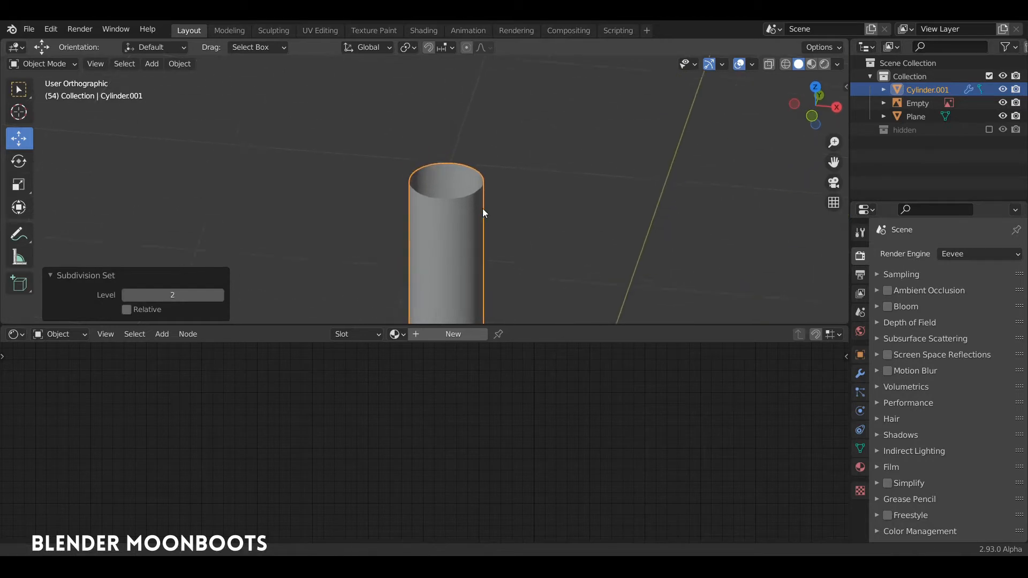
scroll(501, 170, up, 5)
click(860, 374)
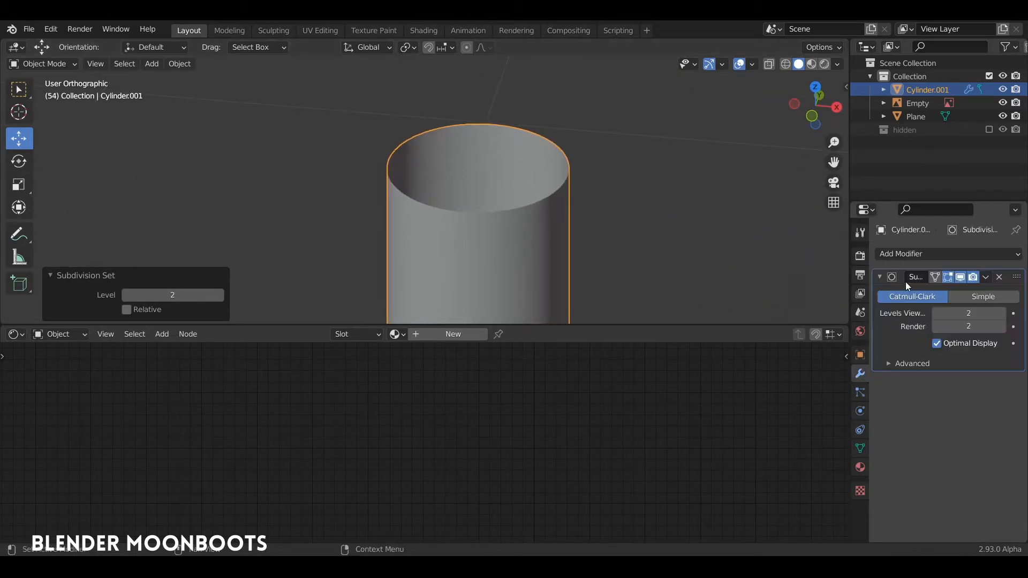
scroll(599, 215, down, 8)
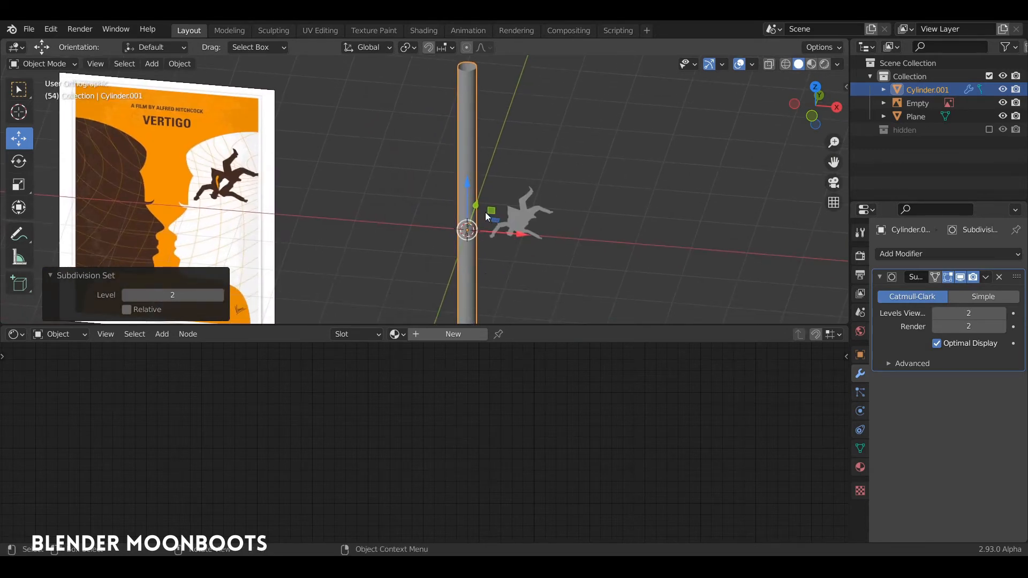
Step: Rotate the tube 90° about the Y axis so it lies along the X axis
mouse_move(487, 216)
middle_down()
mouse_move(448, 189)
mouse_move(480, 214)
mouse_move(499, 210)
middle_up()
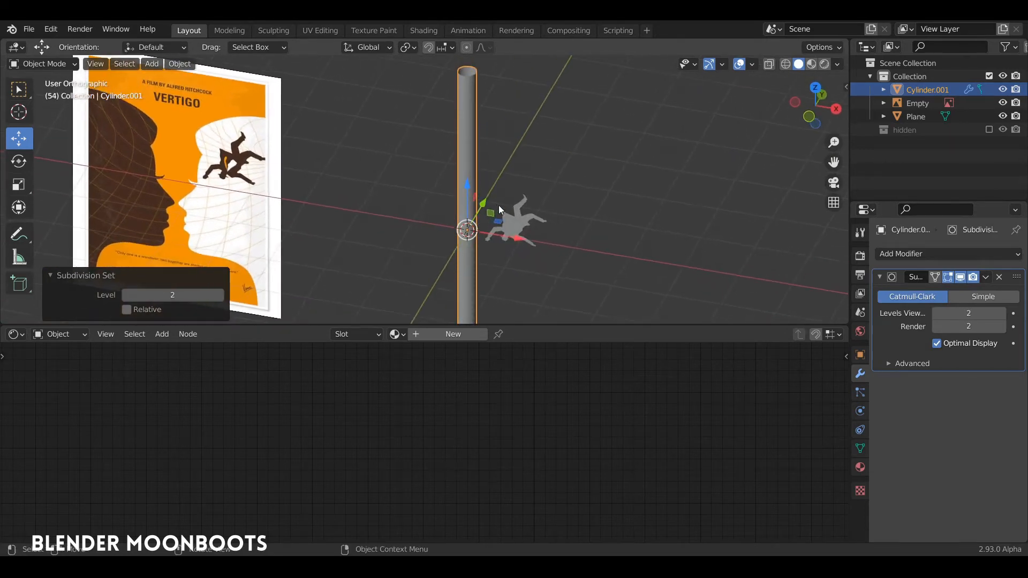
text(ry90)
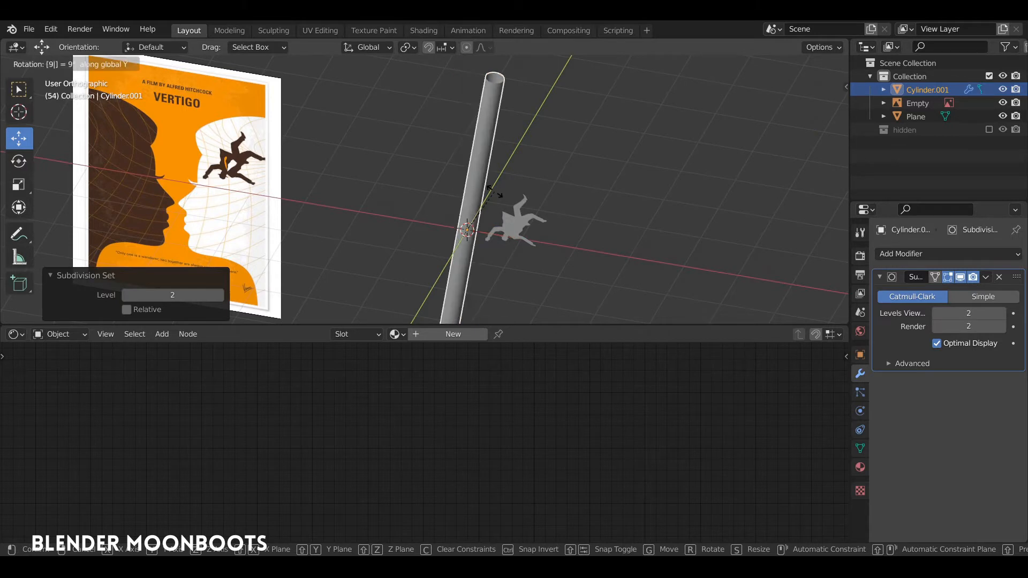
key(Return)
middle_drag(494, 192, 593, 192)
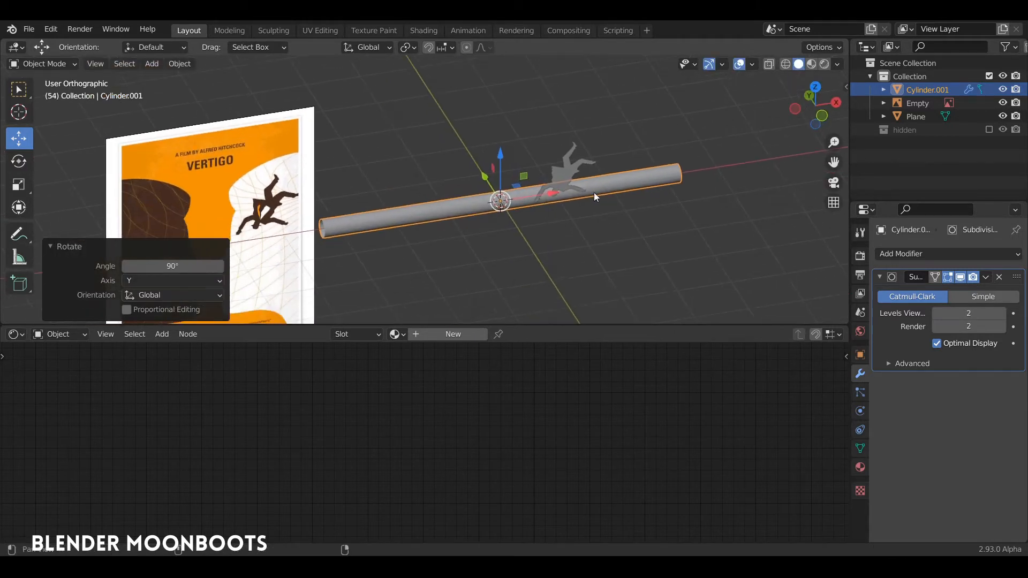
Step: Create a new material for the tube, spread its nodes apart, and switch the Principled BSDF to an Emission shader
click(457, 335)
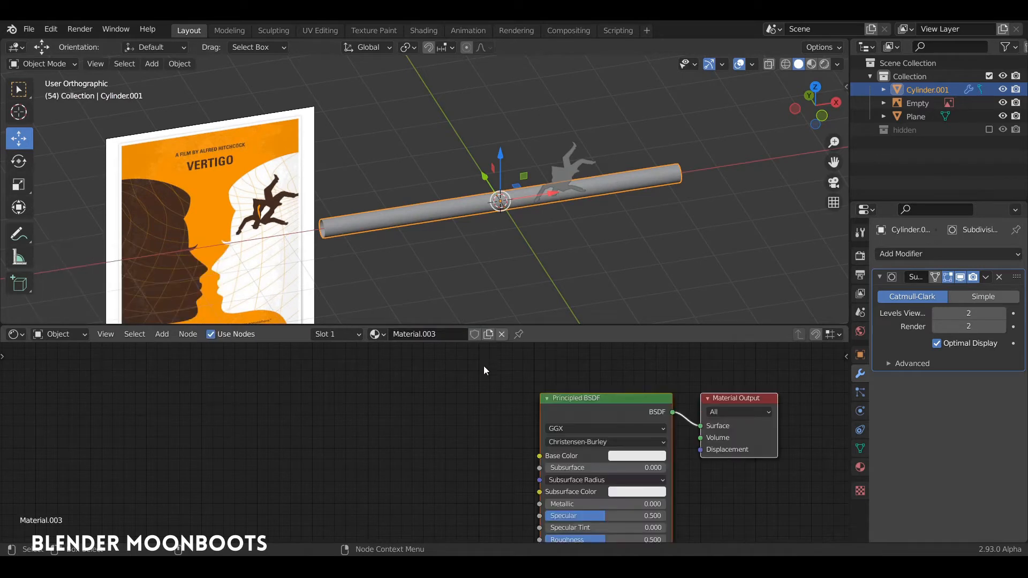
middle_drag(453, 377, 419, 358)
drag(522, 379, 473, 370)
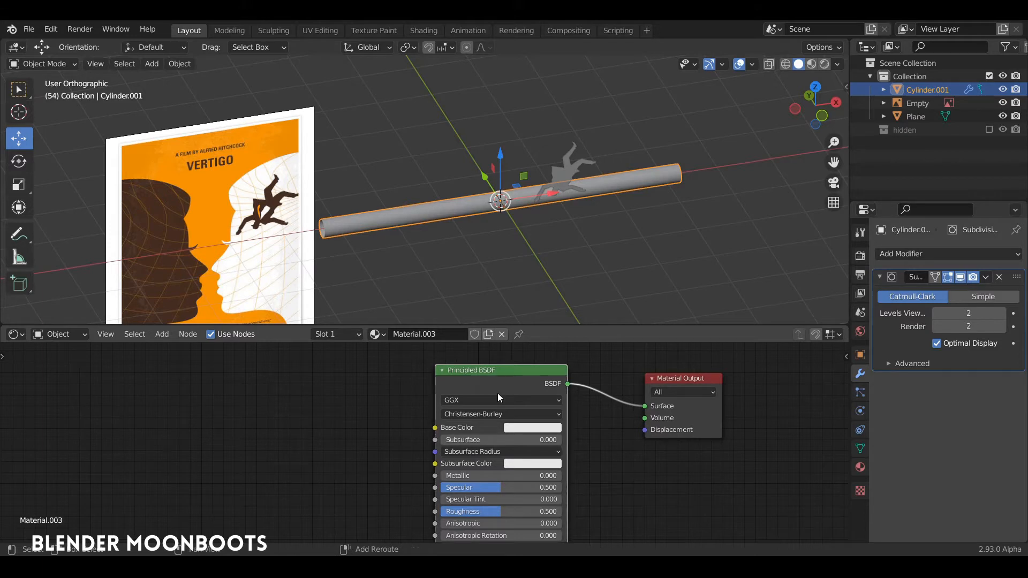
key(shift+s)
mouse_move(478, 381)
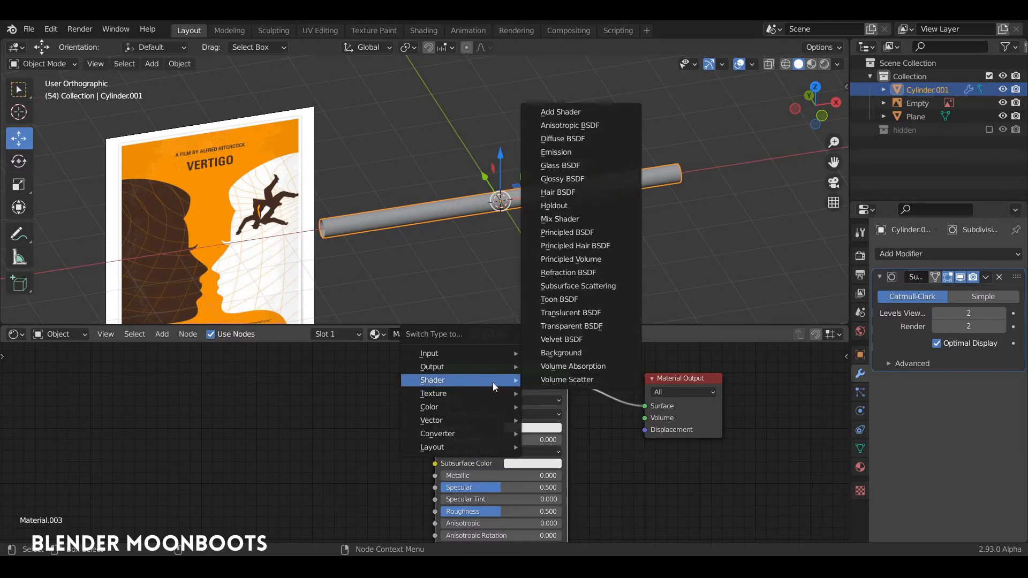
click(584, 152)
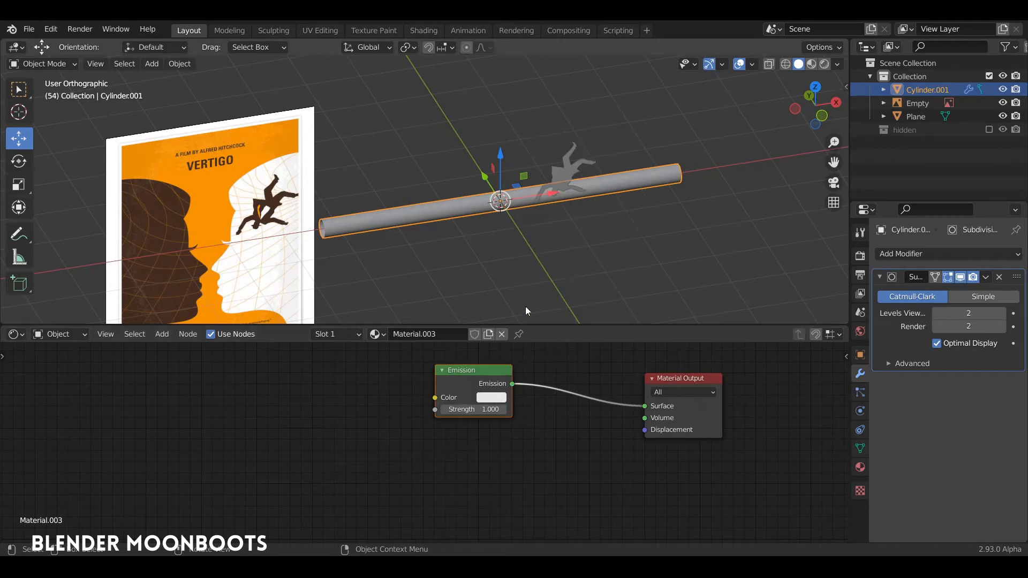
Step: Add a Texture Coordinate, Mapping and Image Texture setup to the Emission color and space the nodes apart
drag(463, 375, 548, 390)
key(ctrl+t)
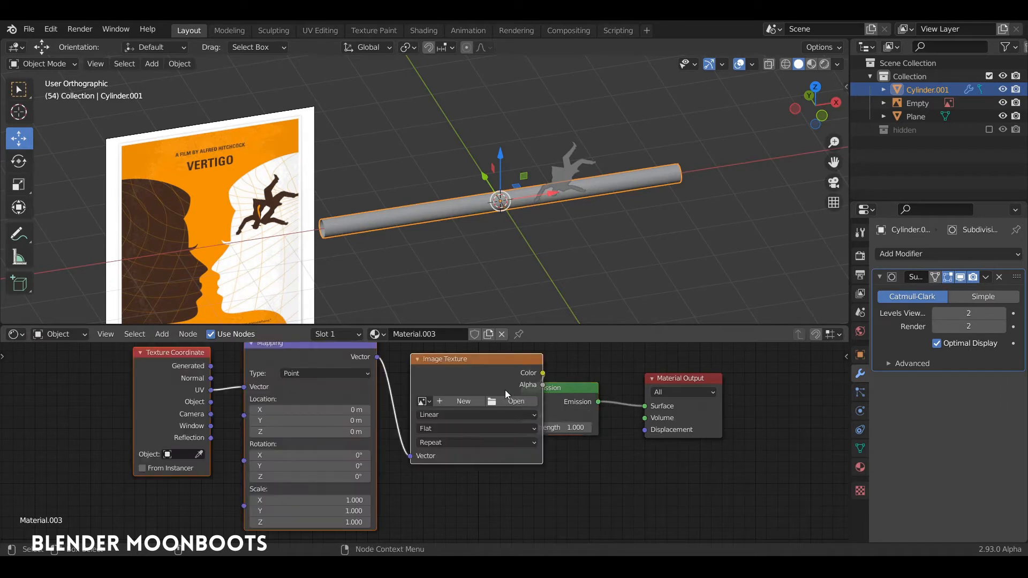
drag(489, 365, 421, 381)
middle_drag(290, 367, 346, 364)
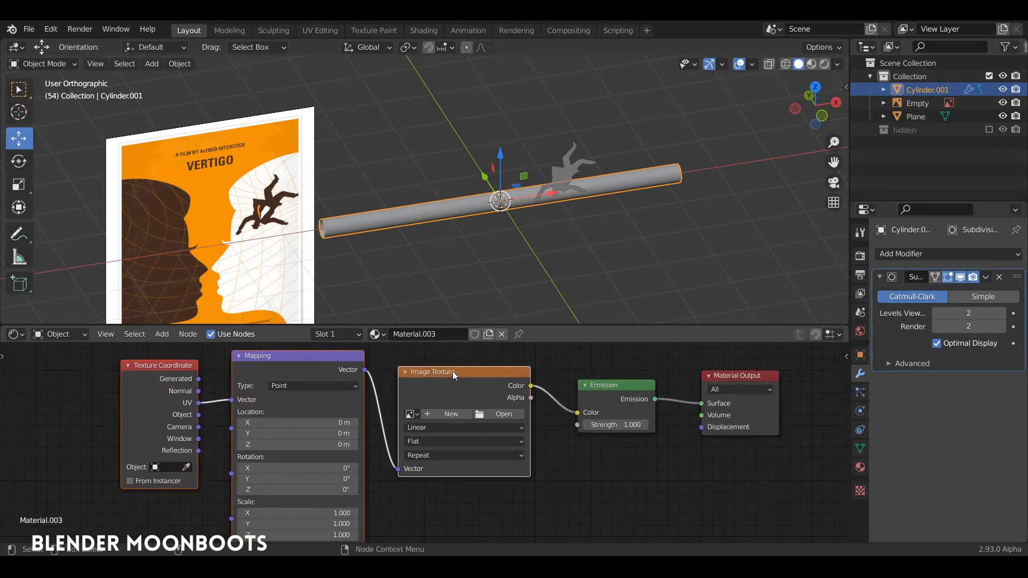
drag(453, 371, 465, 366)
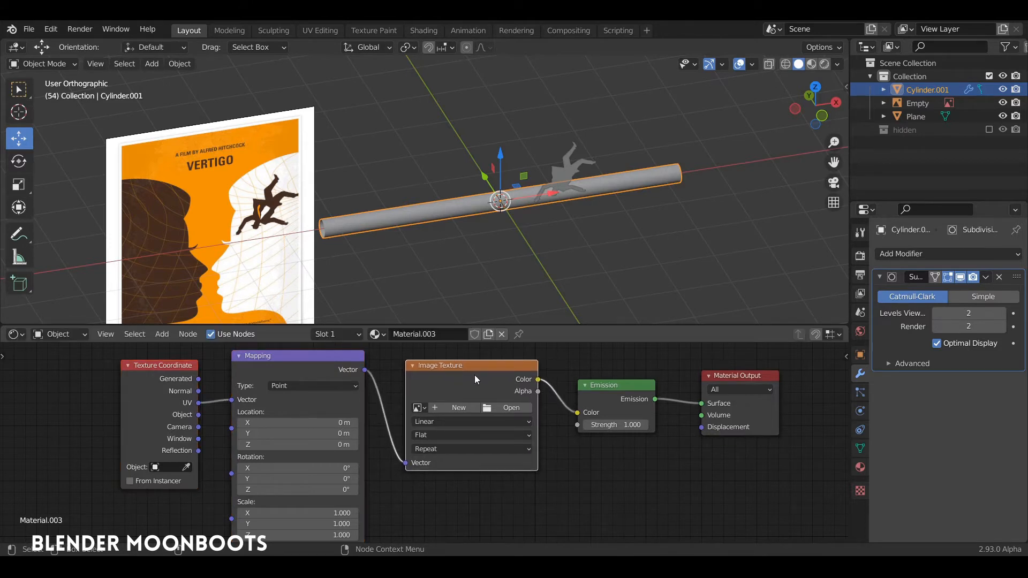
Step: Switch the Image Texture node to a Wave Texture and spread out the Texture Coordinate, Mapping and Wave Texture nodes
key(shift+s)
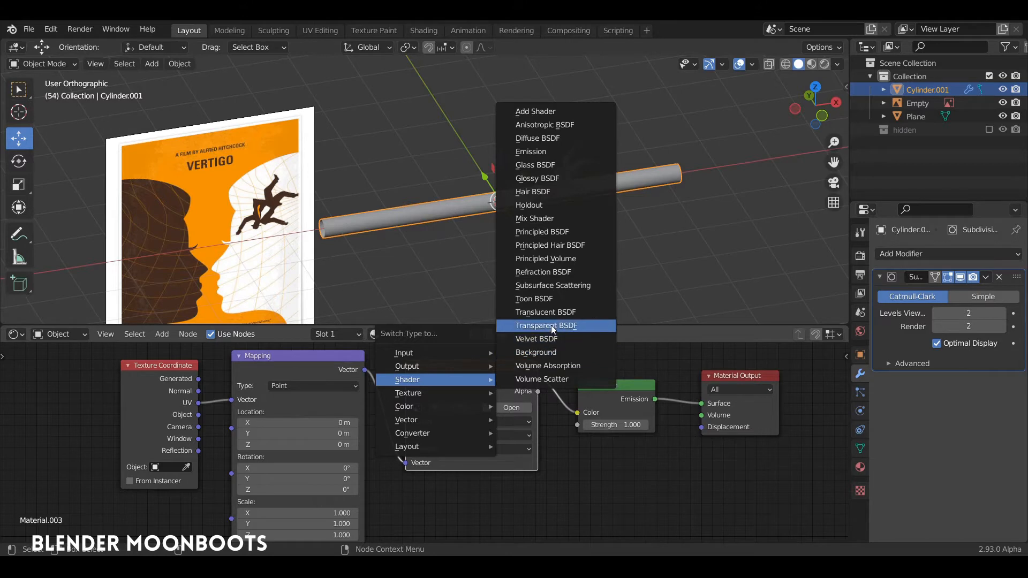
mouse_move(435, 394)
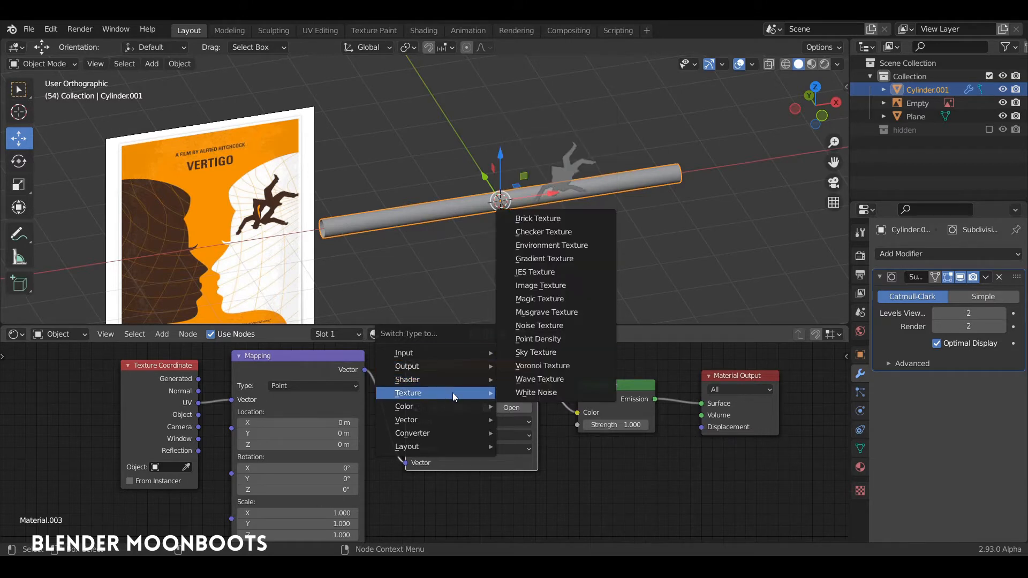
click(553, 381)
drag(174, 366, 141, 365)
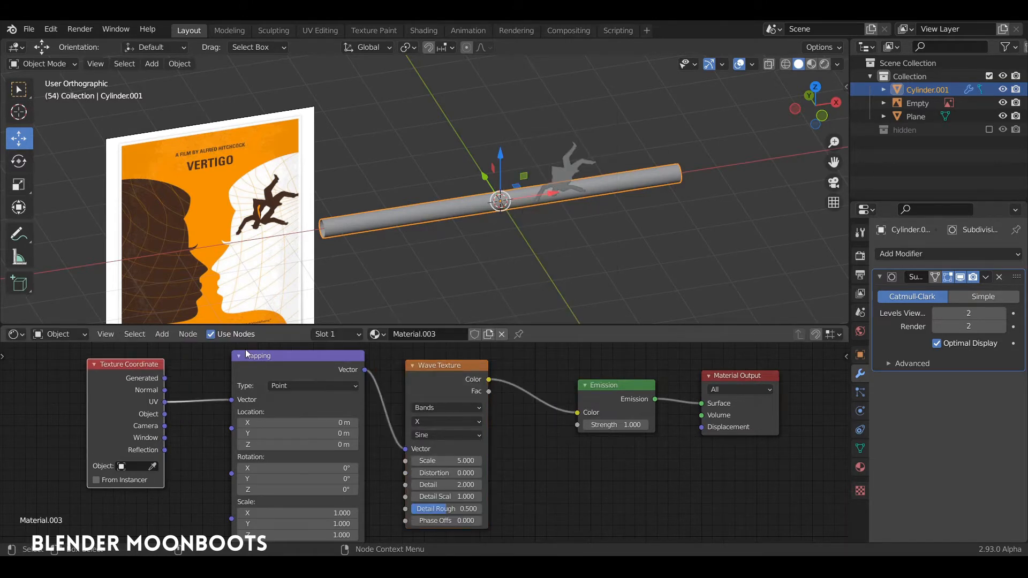
drag(281, 357, 263, 363)
drag(454, 366, 431, 368)
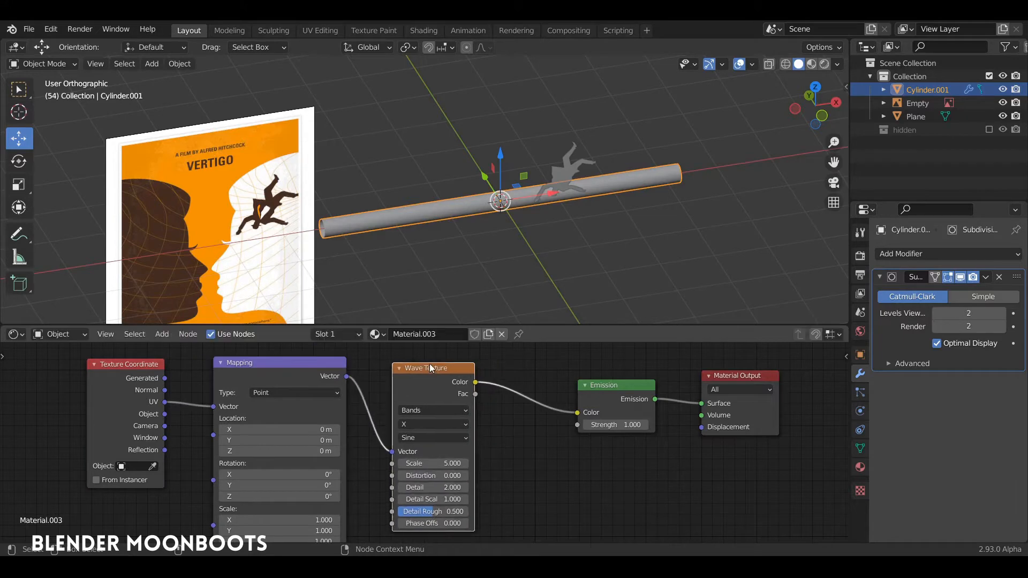
Step: Show the tube in material preview shading and move the Emission and Material Output nodes farther from the Wave Texture
click(813, 64)
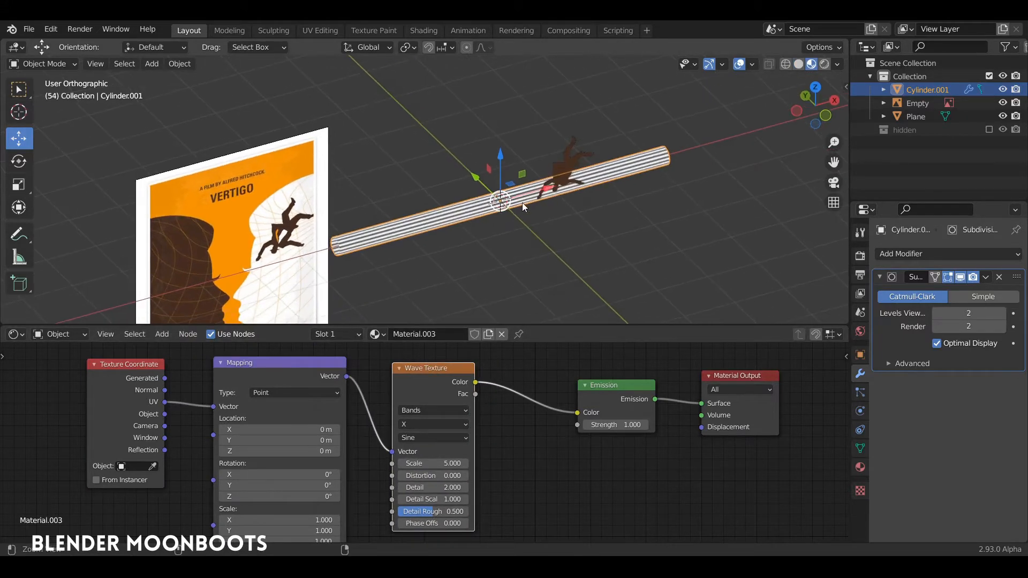
scroll(522, 202, up, 7)
scroll(568, 166, up, 2)
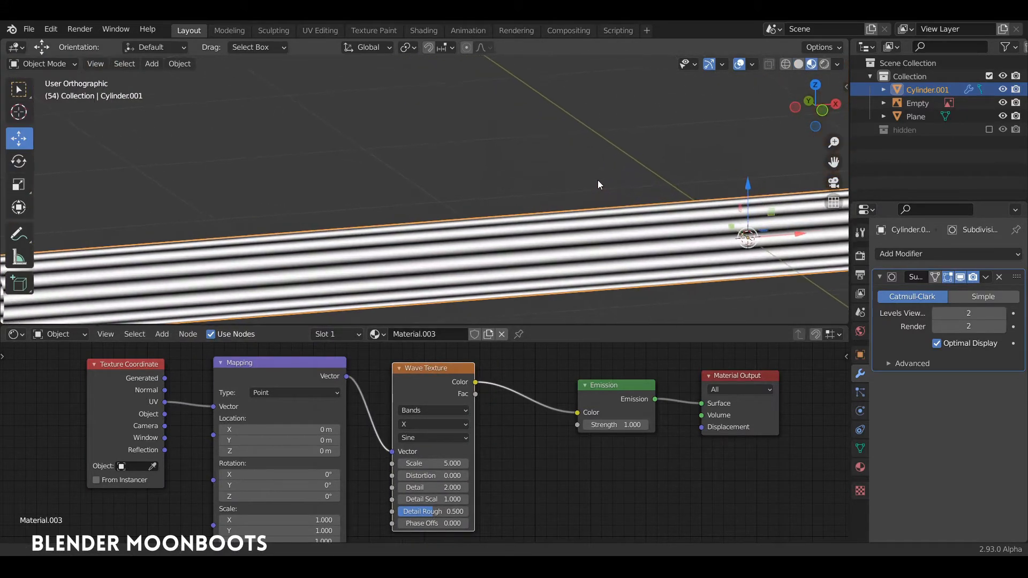
scroll(597, 198, down, 6)
drag(749, 375, 808, 367)
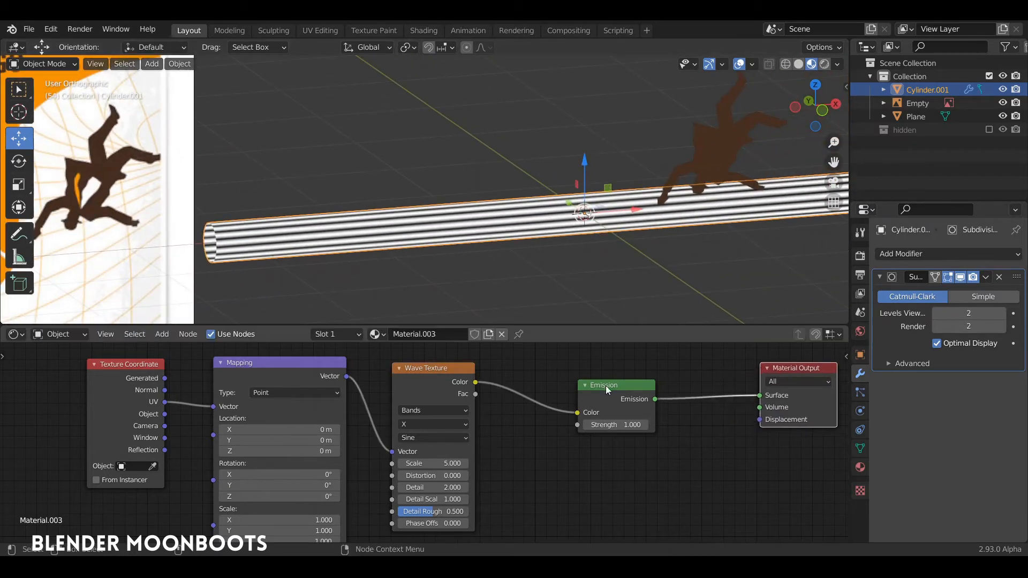
drag(608, 388, 685, 383)
mouse_move(510, 213)
middle_down()
mouse_move(481, 226)
mouse_move(506, 223)
middle_up()
scroll(523, 181, up, 4)
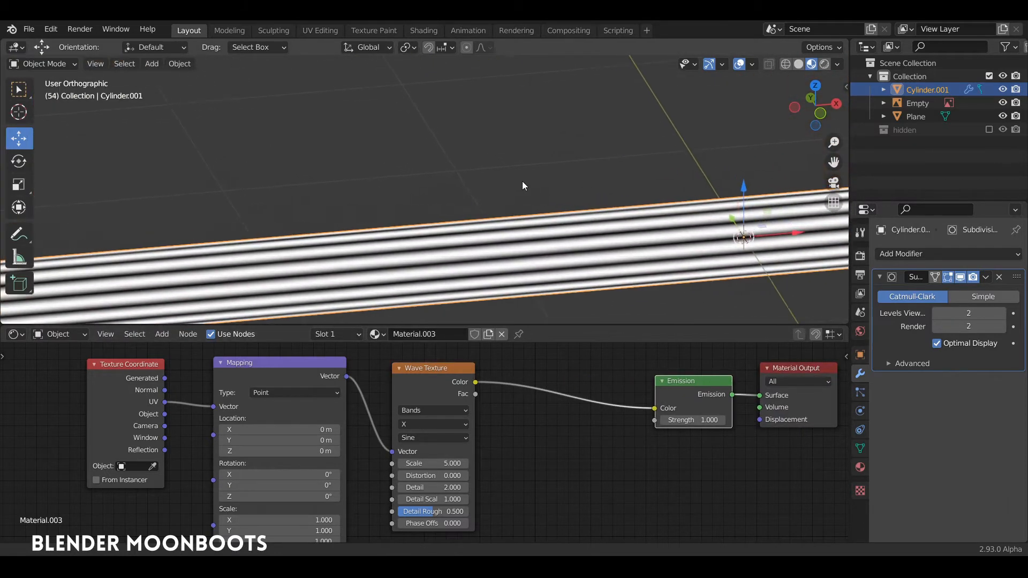
Step: Insert a ColorRamp node between the Wave Texture and Emission nodes and move its black stop to about 0.457
scroll(518, 210, down, 4)
drag(445, 367, 423, 367)
mouse_move(509, 204)
ctrl+middle_down()
mouse_move(502, 241)
mouse_move(519, 214)
ctrl+middle_up()
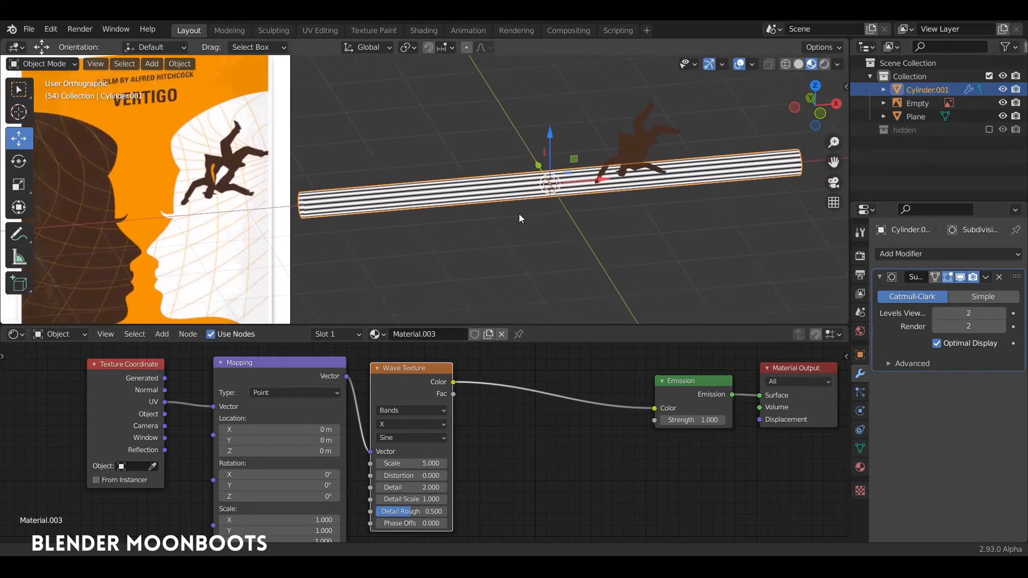
key(shift+a)
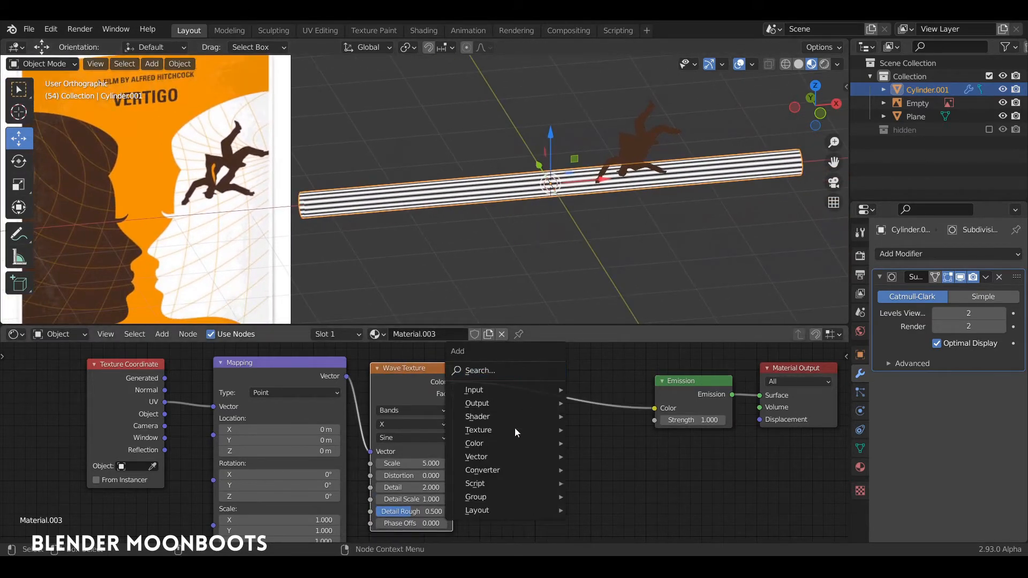
mouse_move(497, 469)
click(611, 295)
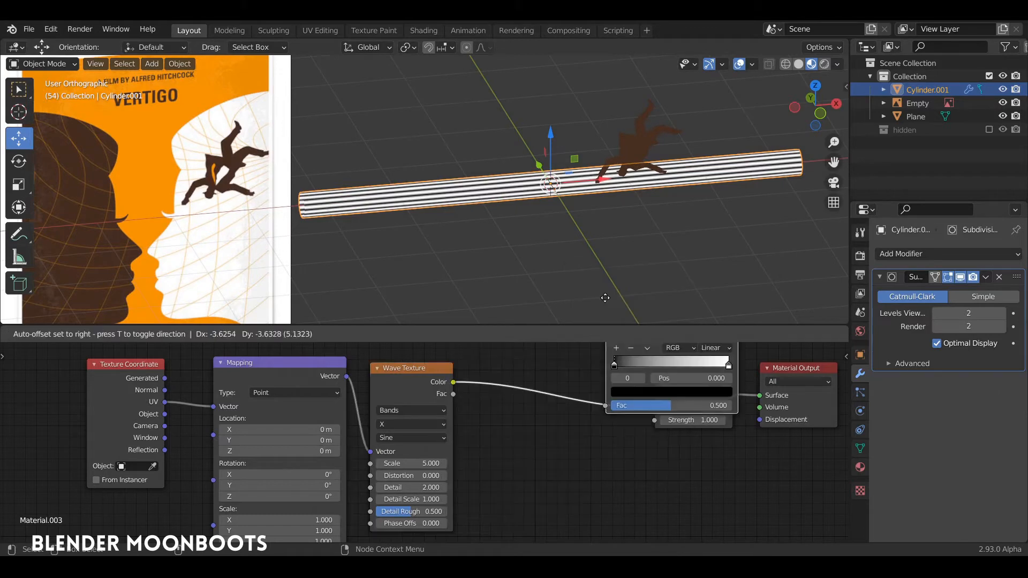
click(531, 419)
drag(508, 414, 565, 411)
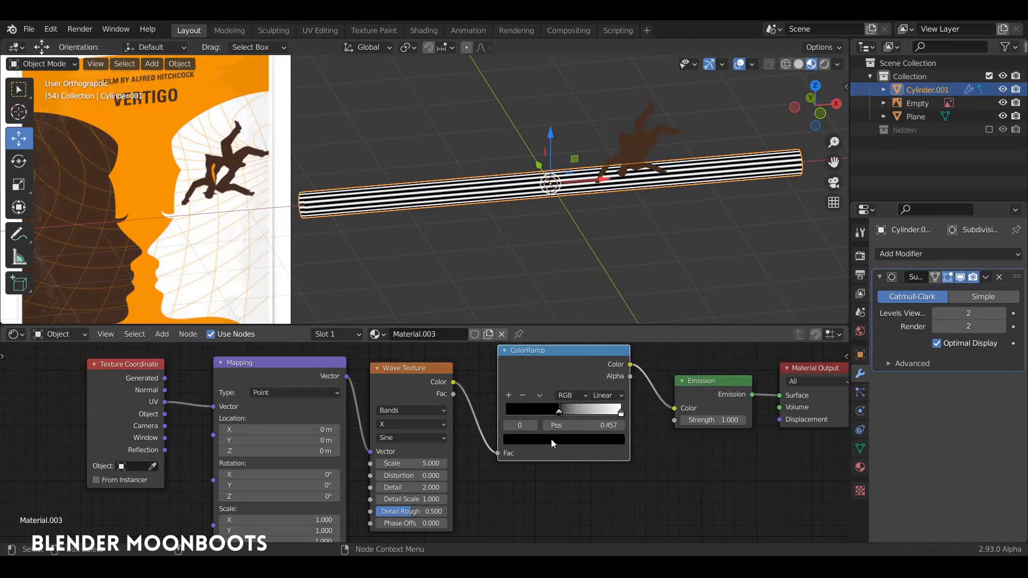
Step: Sample the silhouette's dark brown for the ColorRamp's first stop and the poster's orange for its second stop
mouse_move(494, 280)
shift+middle_down()
mouse_move(609, 240)
mouse_move(555, 264)
mouse_move(477, 276)
shift+middle_up()
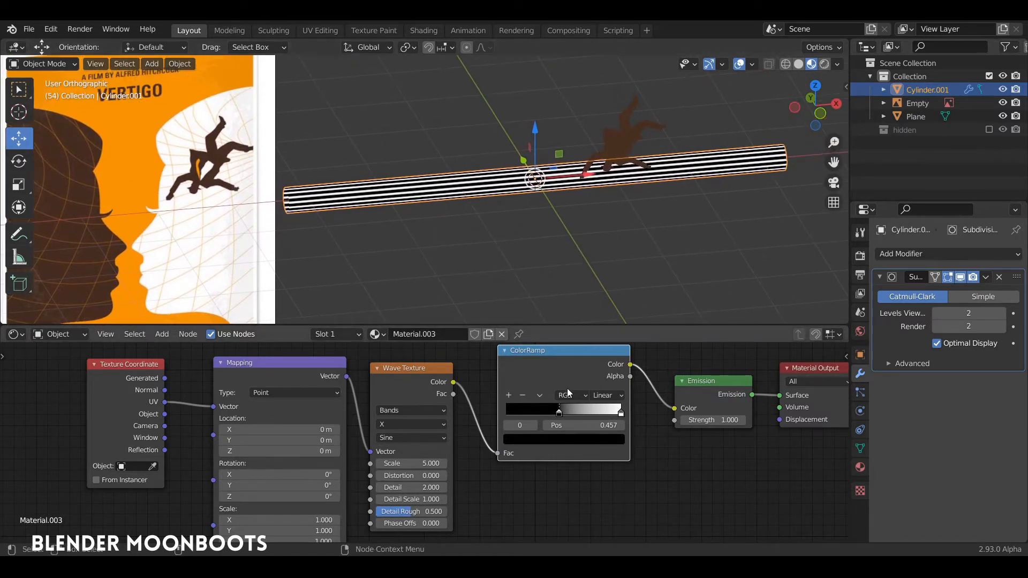
click(630, 132)
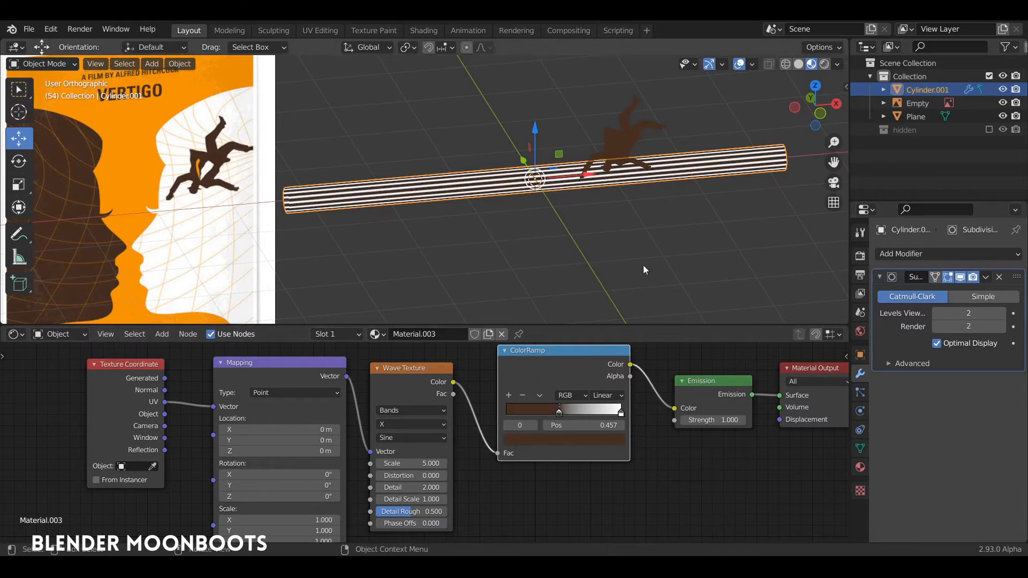
click(621, 413)
click(591, 443)
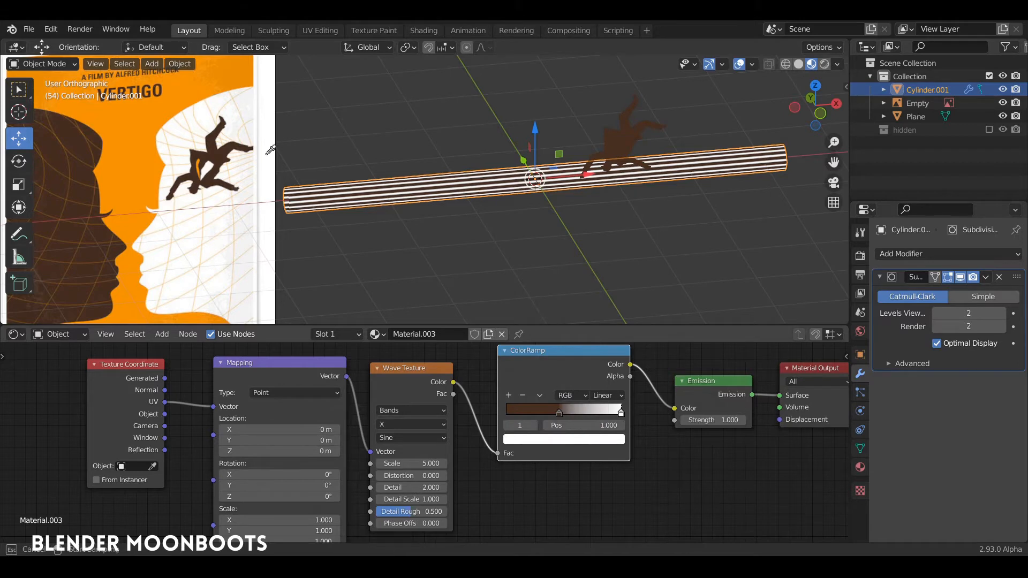
click(142, 143)
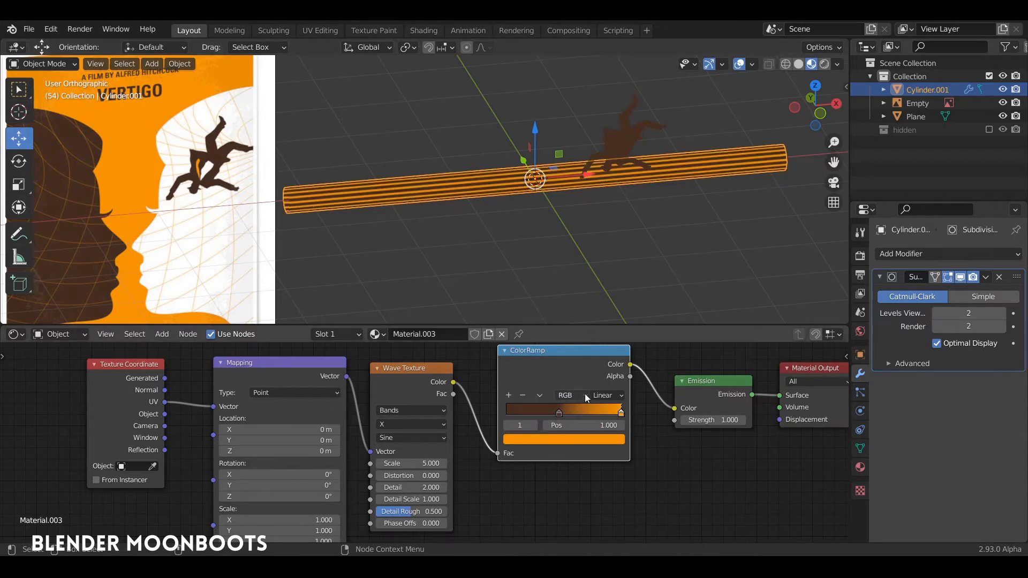
Step: Set the ColorRamp interpolation to Constant, with the brown stop near 0.011 and the orange stop at 0.5
key(KP_Decimal)
ctrl+middle_drag(558, 118, 526, 174)
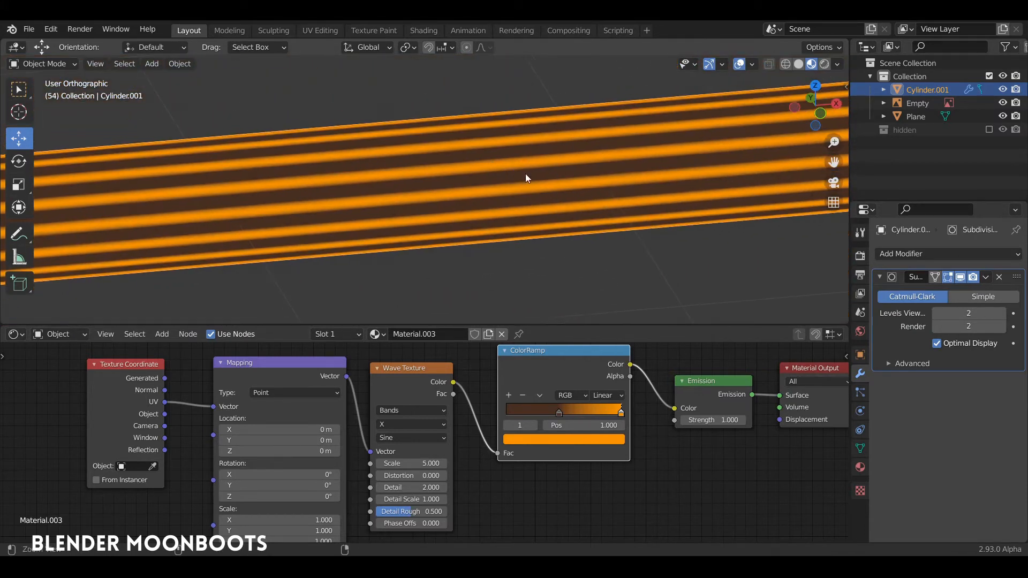
click(607, 397)
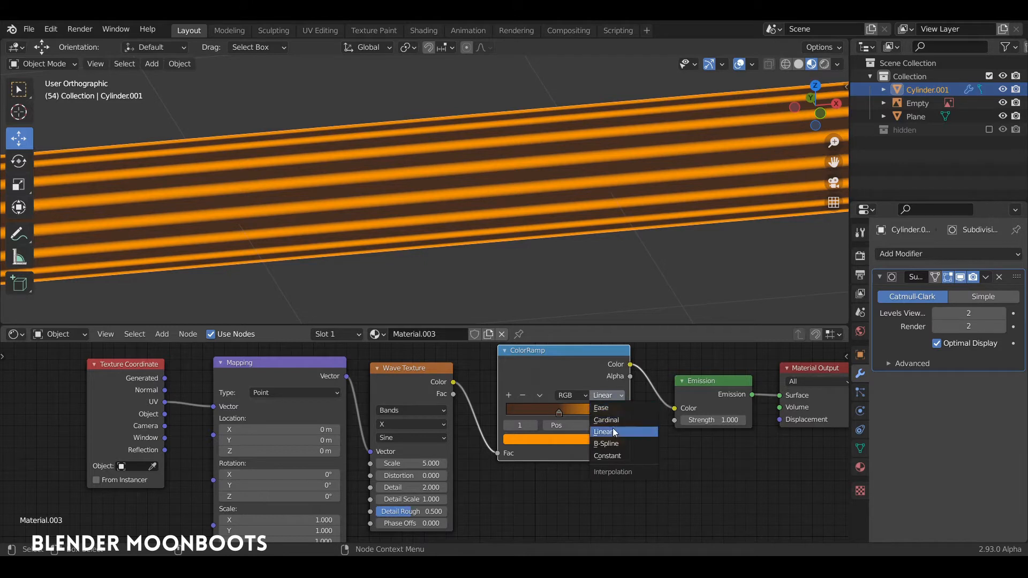
click(607, 454)
drag(621, 414, 497, 411)
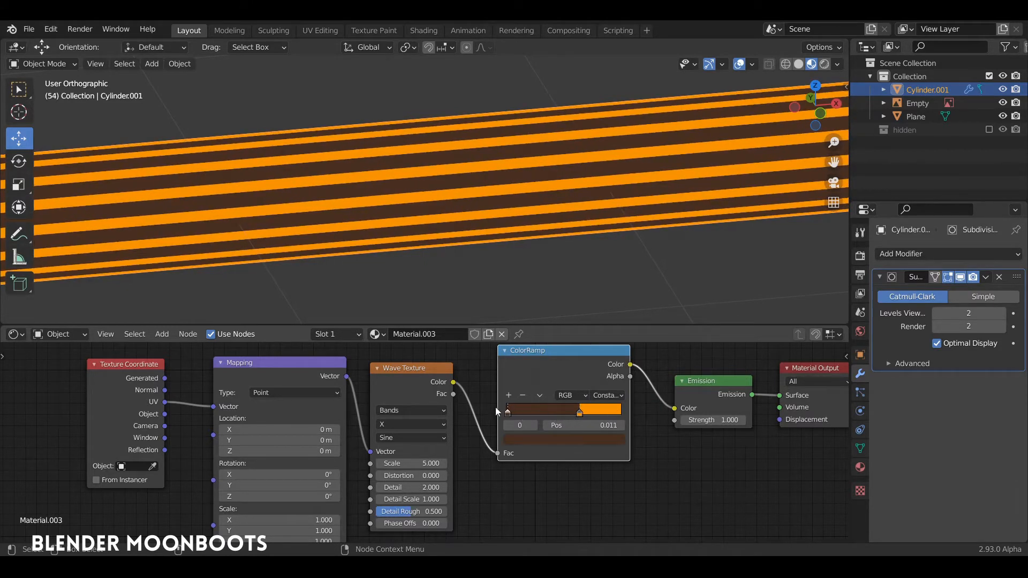
drag(580, 417, 565, 418)
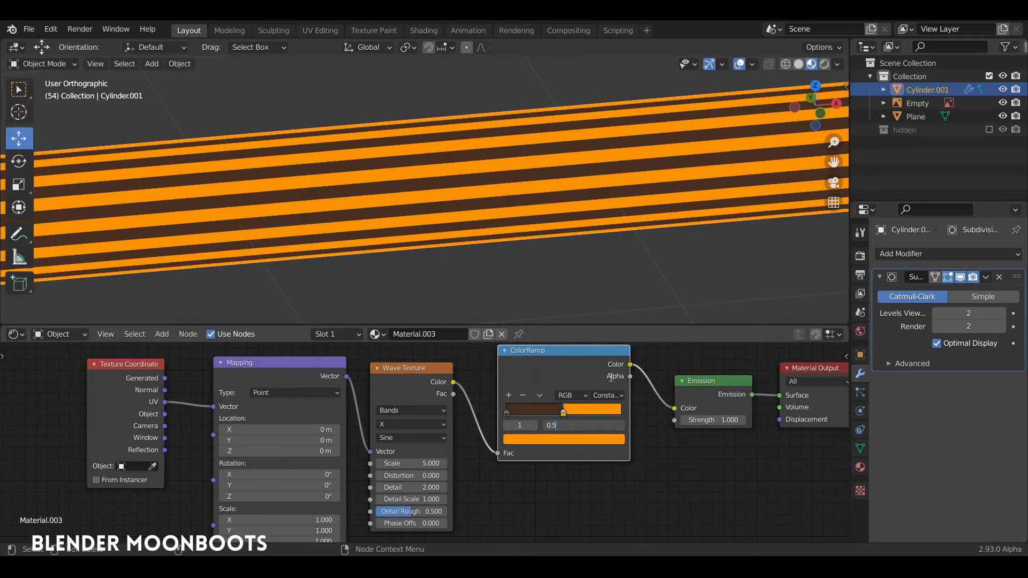
key(Return)
Step: Move the Texture Coordinate node closer to the Mapping node
middle_drag(573, 225, 565, 165)
scroll(562, 172, down, 6)
middle_drag(552, 206, 523, 179)
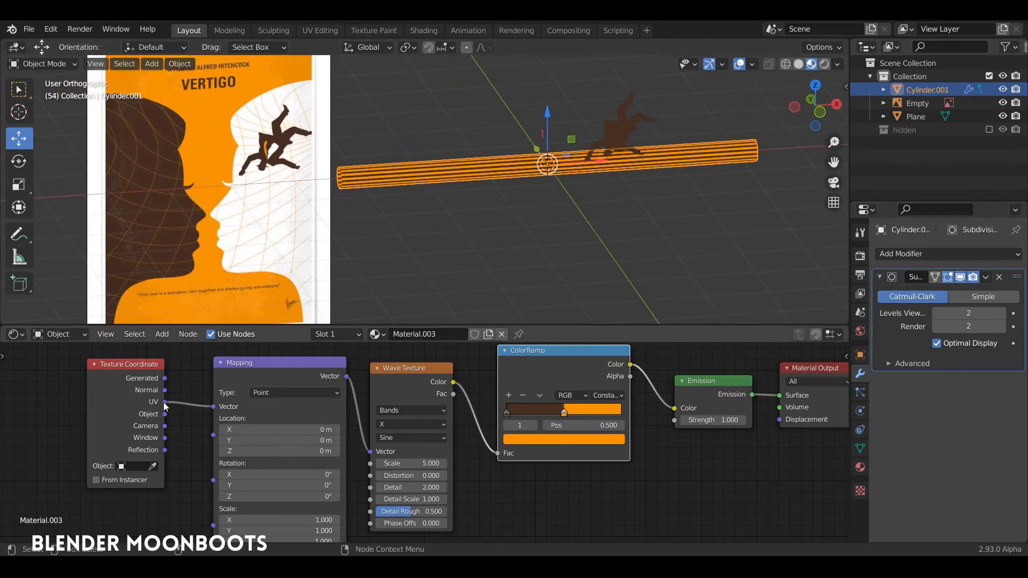
drag(149, 368, 179, 372)
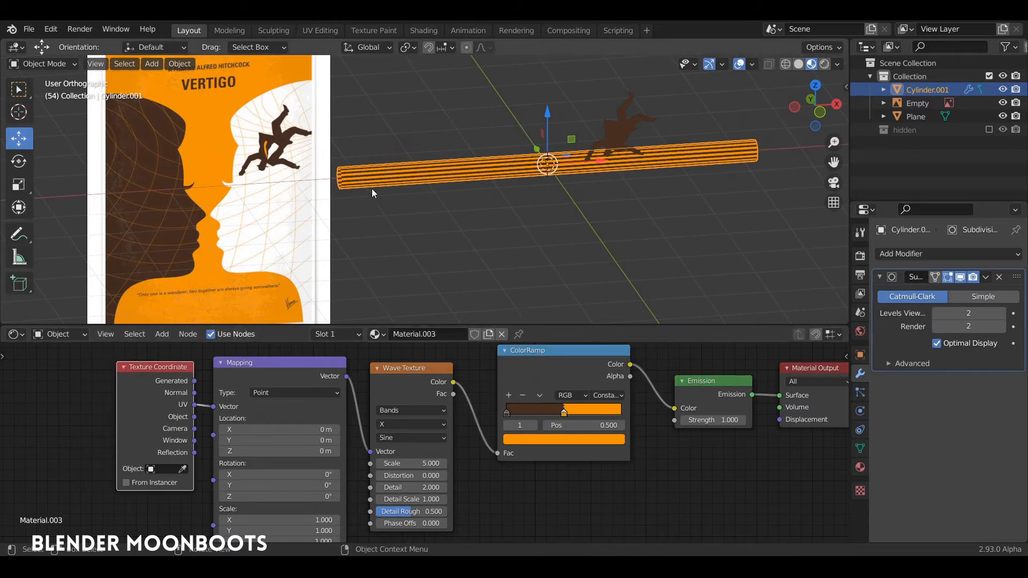
Step: Split the node editor area into two and turn the narrower part into a UV Editor
middle_drag(373, 193, 444, 137)
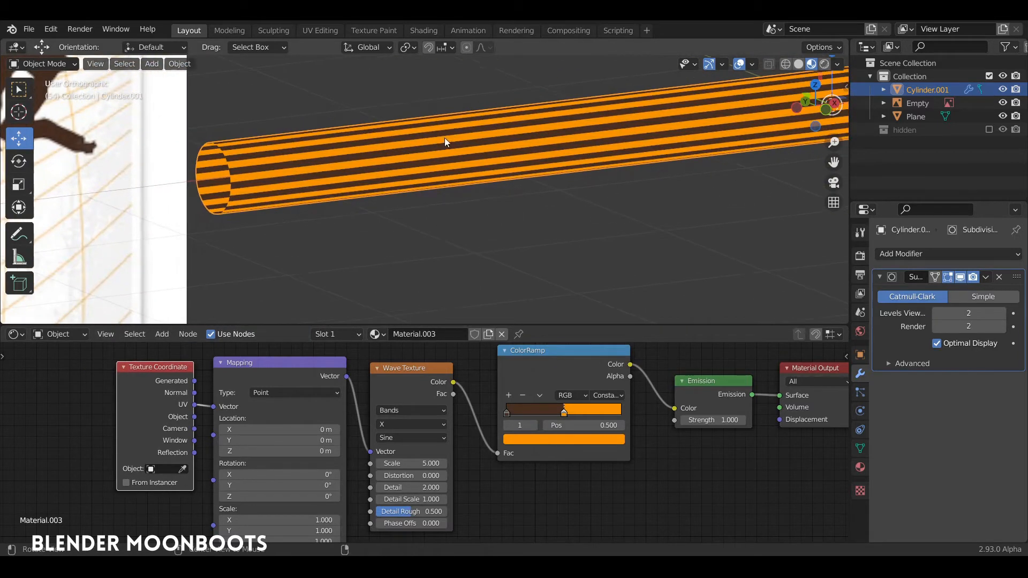
key(Tab)
key(Tab)
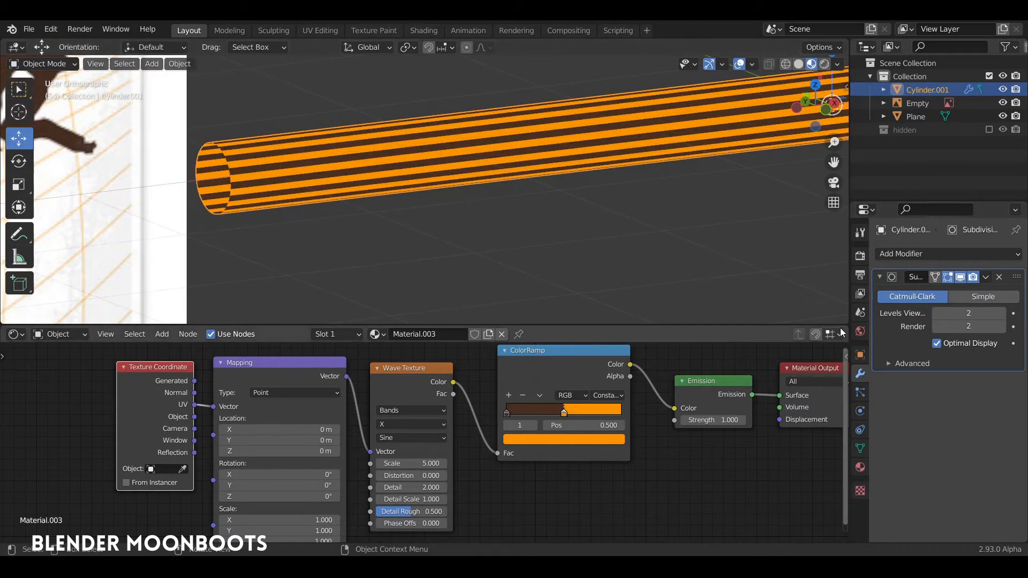
drag(847, 328, 285, 336)
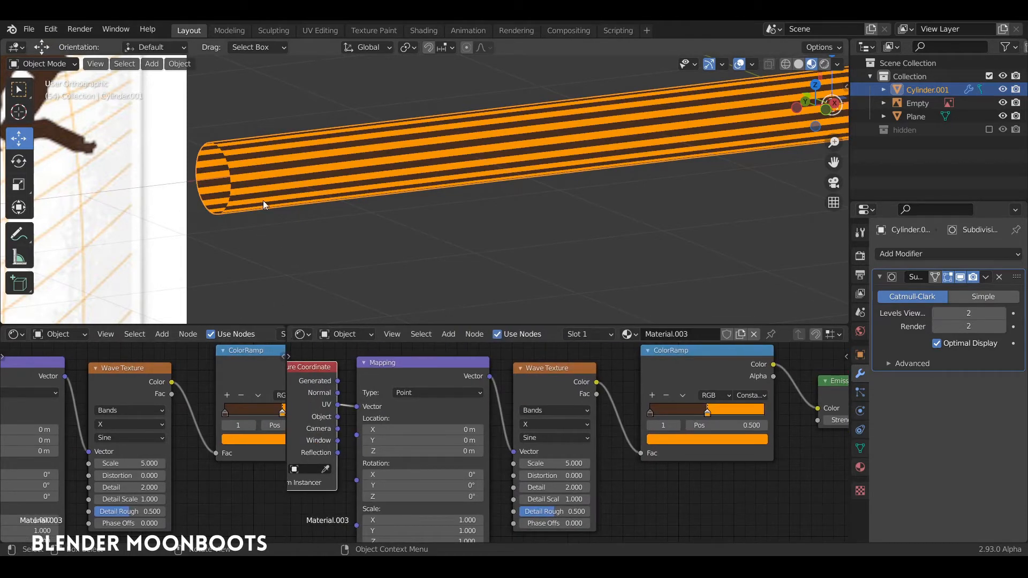
click(14, 334)
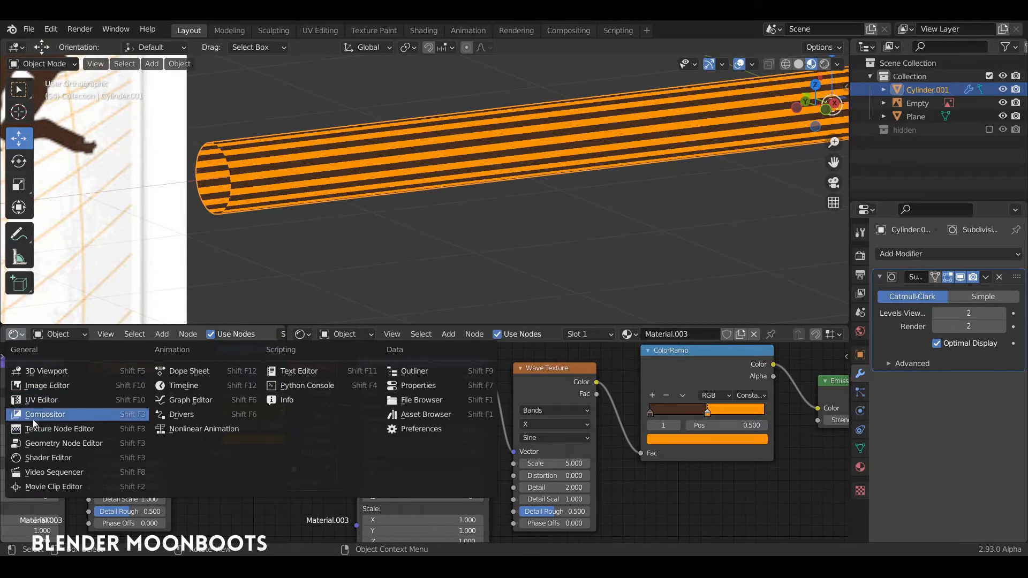
click(40, 403)
Step: Select the tube's whole mesh in Edit Mode and rotate its UVs clockwise so the stripes spiral around the tube
key(Tab)
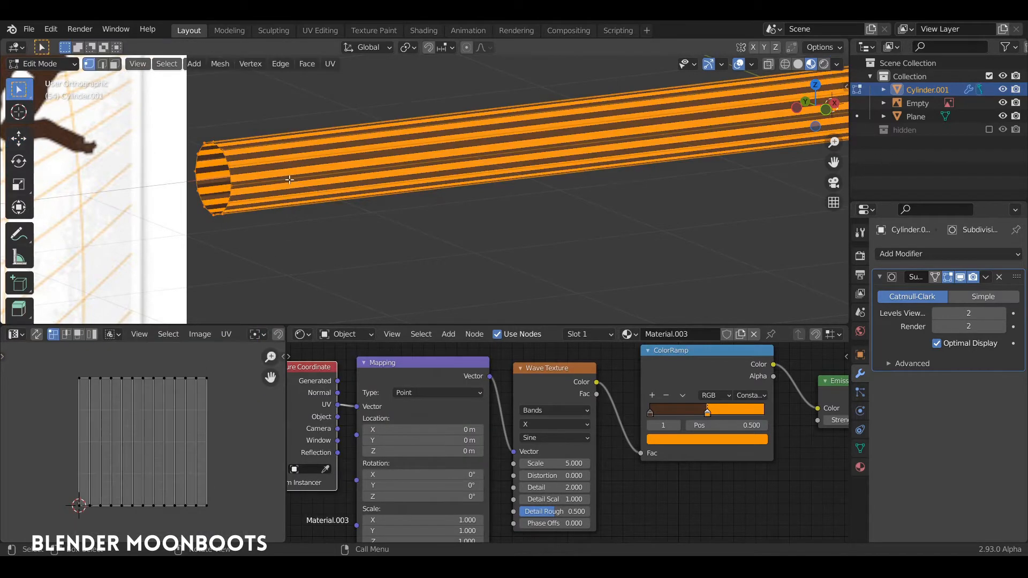
key(a)
ctrl+alt+drag(283, 164, 319, 232)
alt+drag(395, 193, 350, 170)
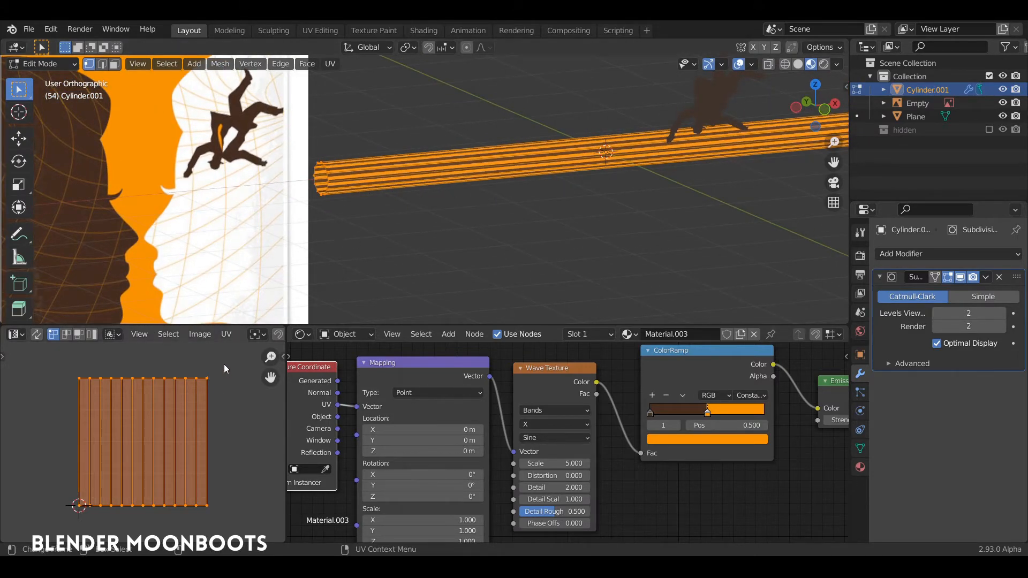
key(r)
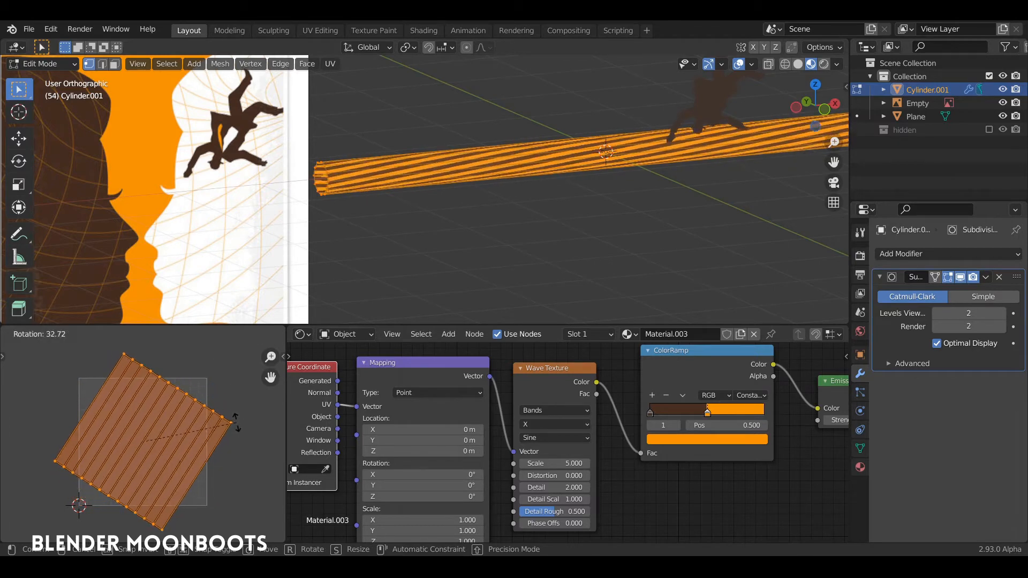
click(206, 493)
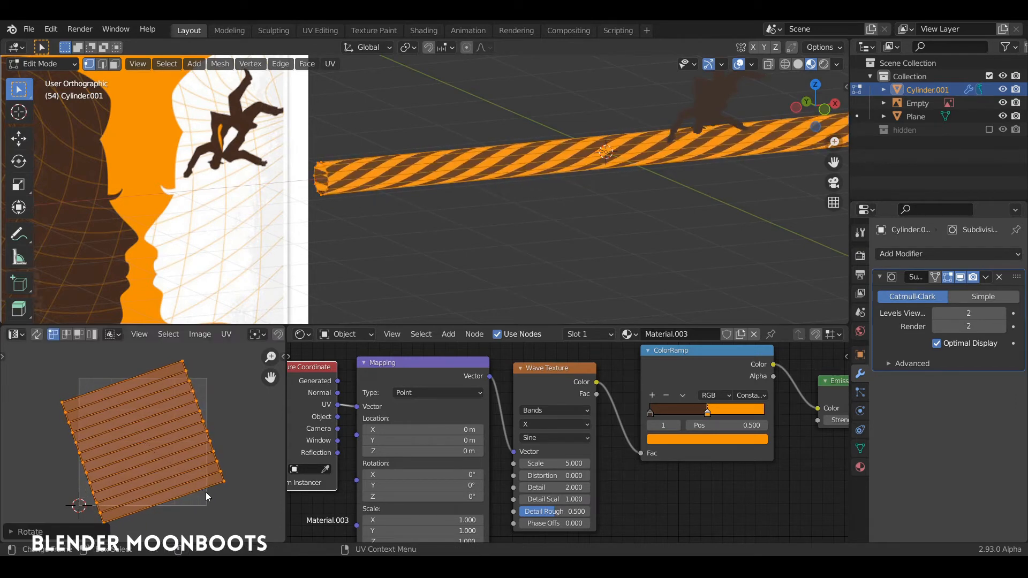
Step: Rotate the tube's UVs by about 0.76° to line up the stripes across the seam, and return to Object Mode
middle_drag(422, 206, 460, 200)
scroll(461, 201, up, 3)
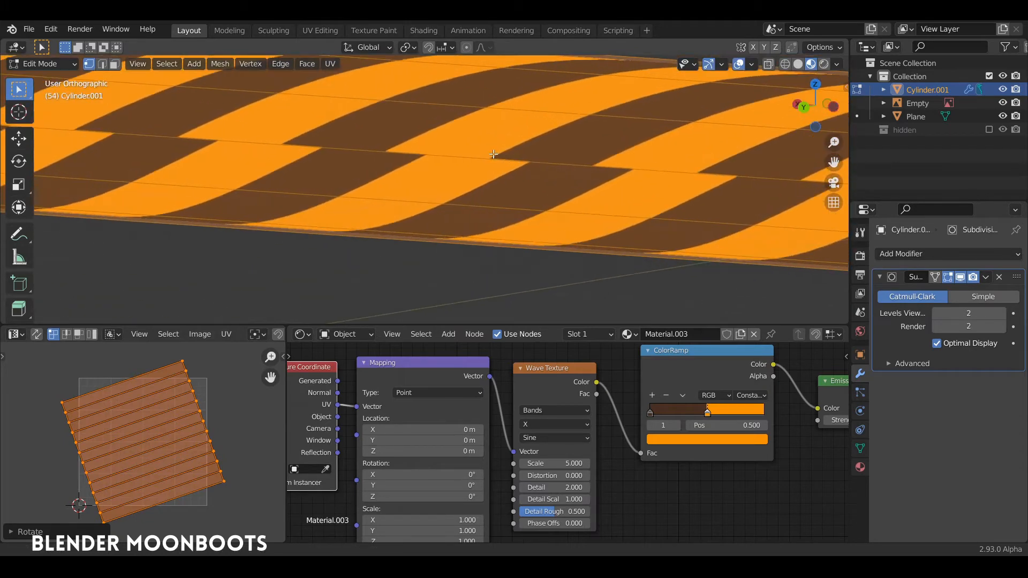
key(r)
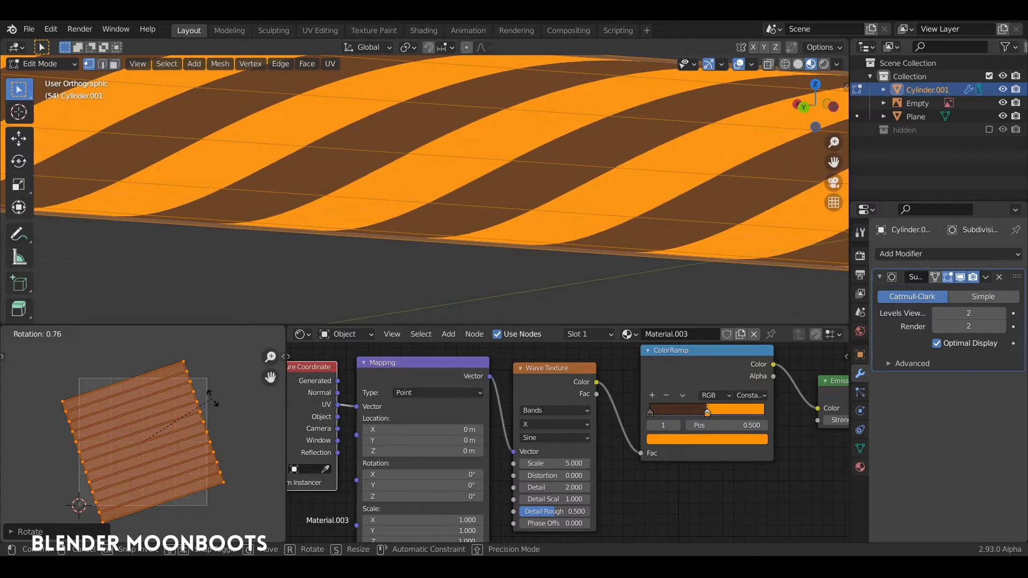
click(211, 399)
key(Tab)
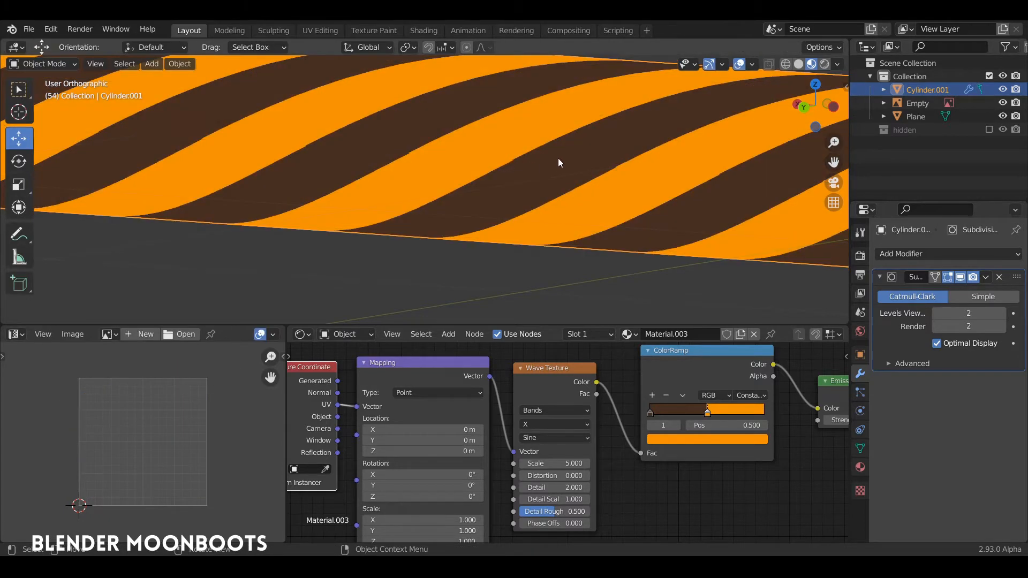
Step: Fine-tune the UV rotation by about 0.0275° in Edit Mode to close the remaining stripe offset at the seam
scroll(558, 158, up, 8)
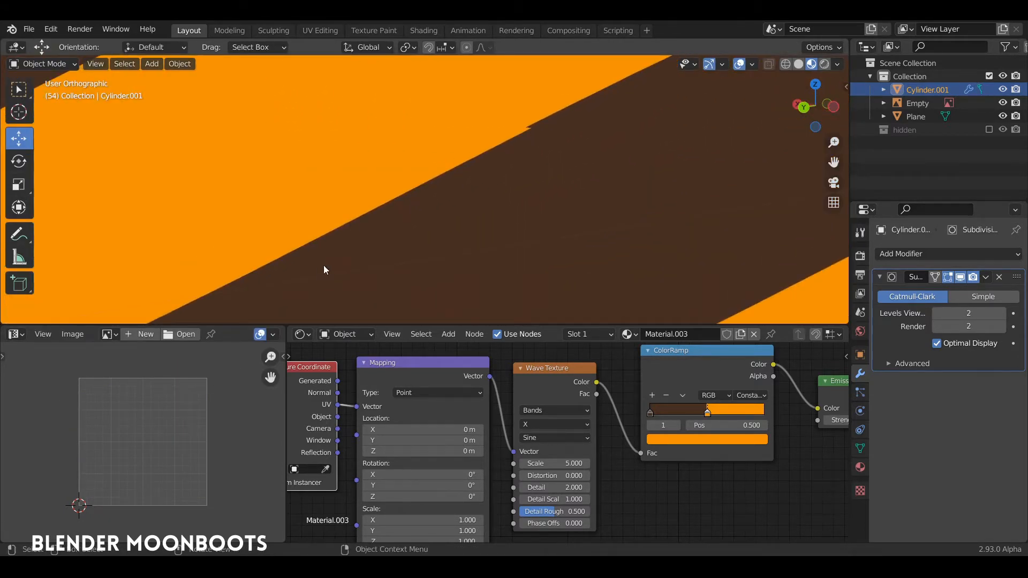
key(Tab)
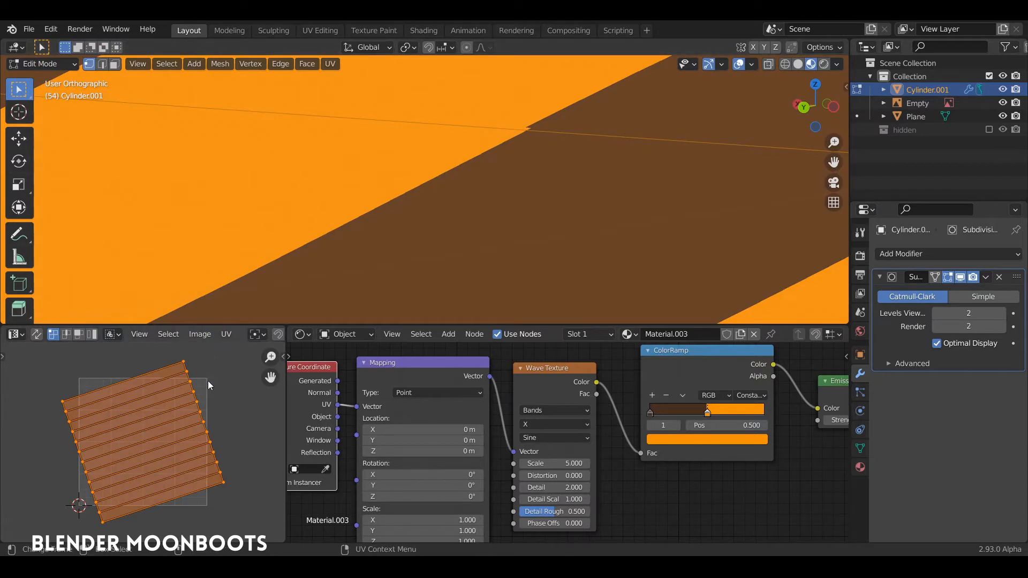
key(r)
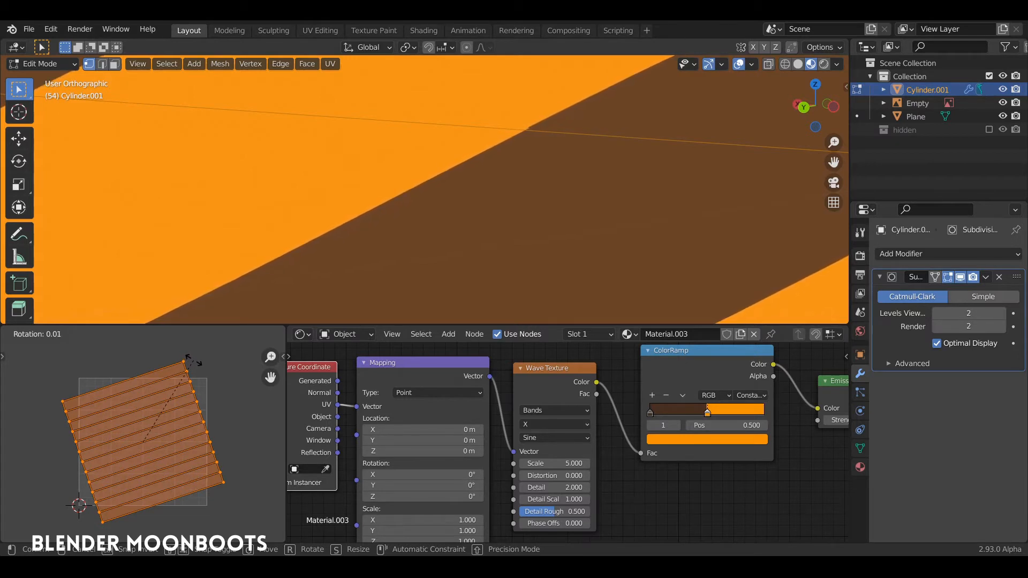
click(194, 361)
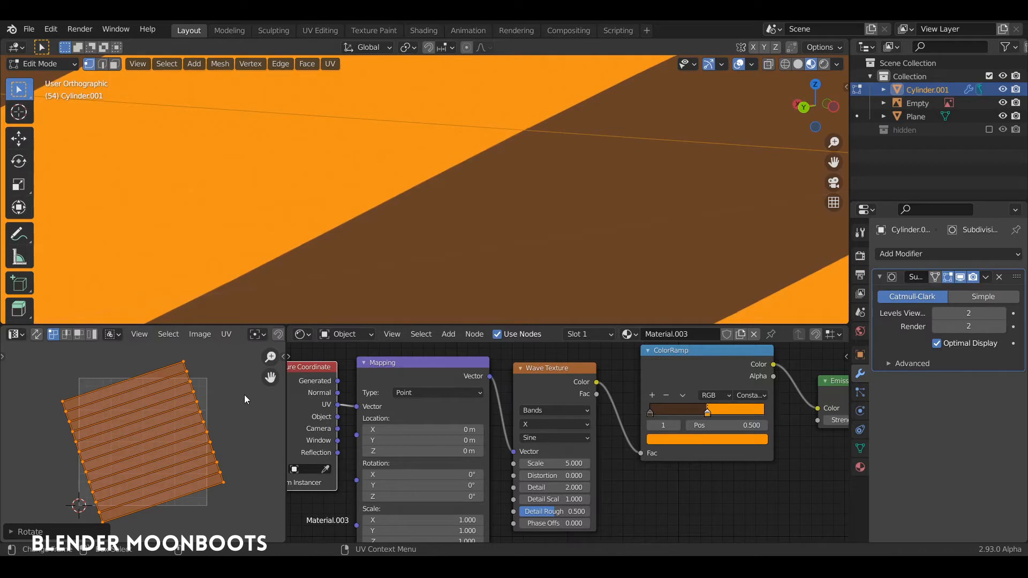
click(47, 536)
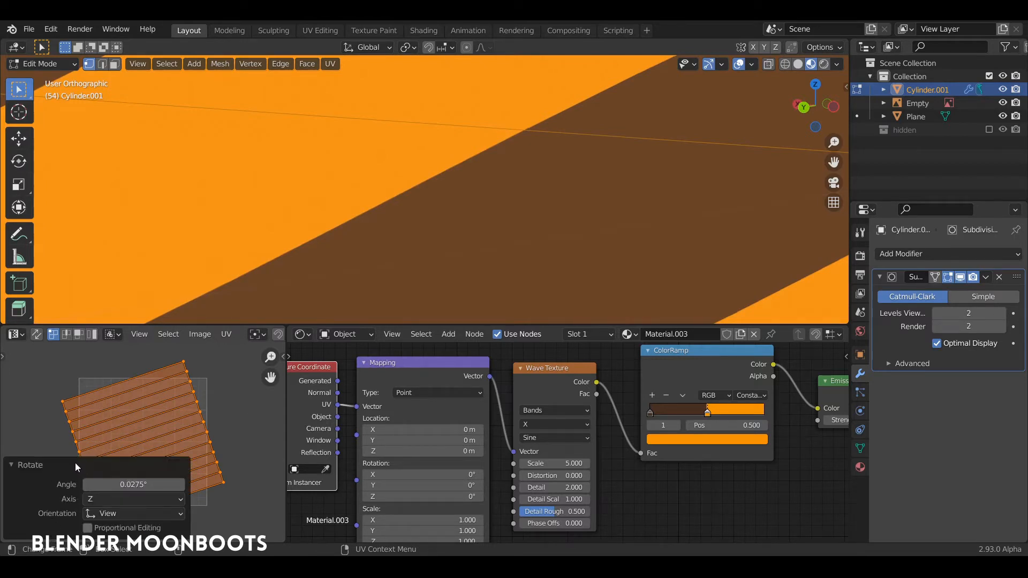
click(75, 463)
Step: Return to Object Mode, select the falling man silhouette and scale it down to about 0.409
middle_drag(519, 193, 463, 172)
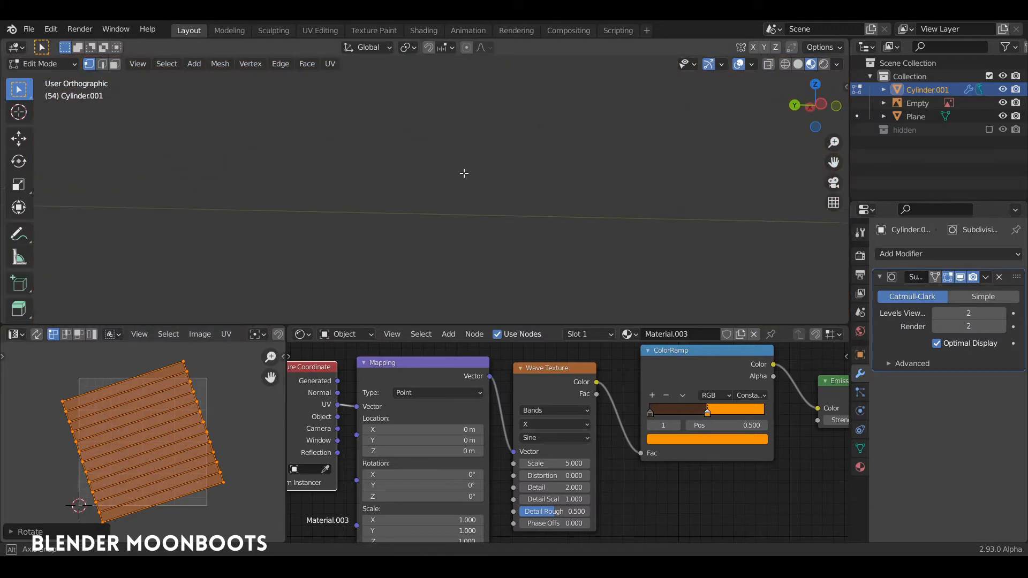
ctrl+middle_drag(538, 115, 510, 175)
key(Tab)
click(628, 138)
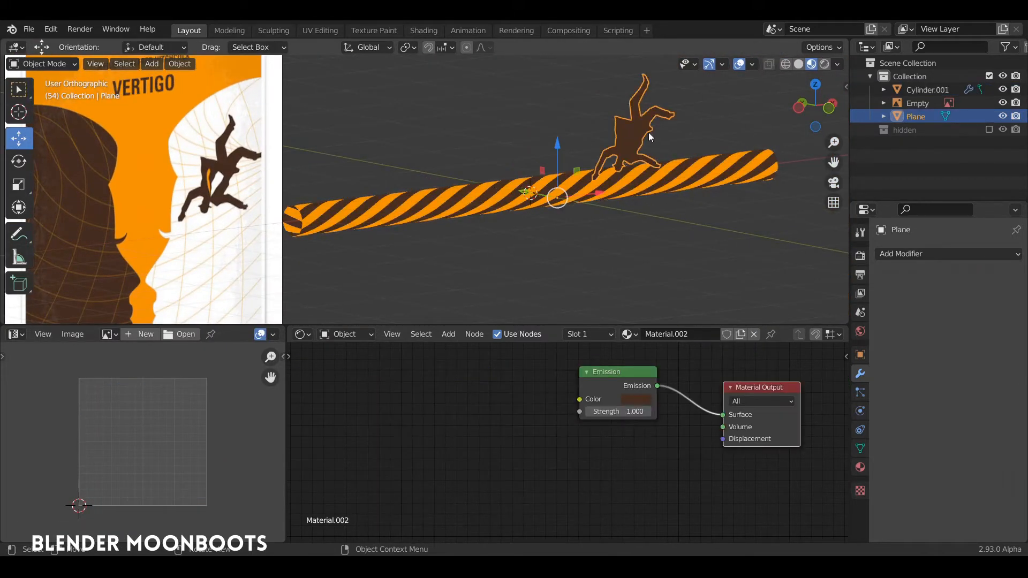
key(s)
click(601, 157)
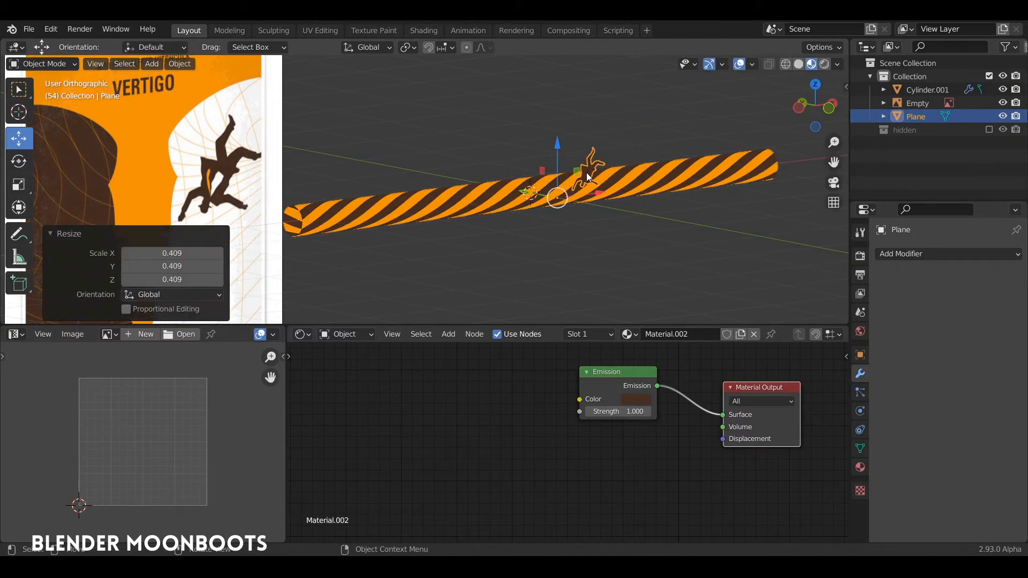
Step: Set the silhouette's origin to its geometry
right_click(589, 171)
mouse_move(565, 217)
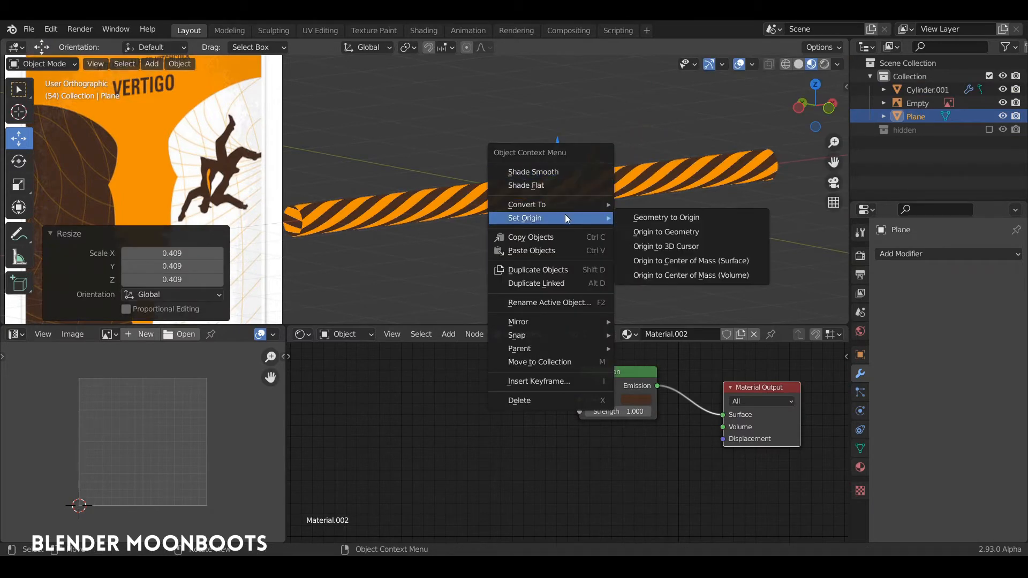
click(665, 231)
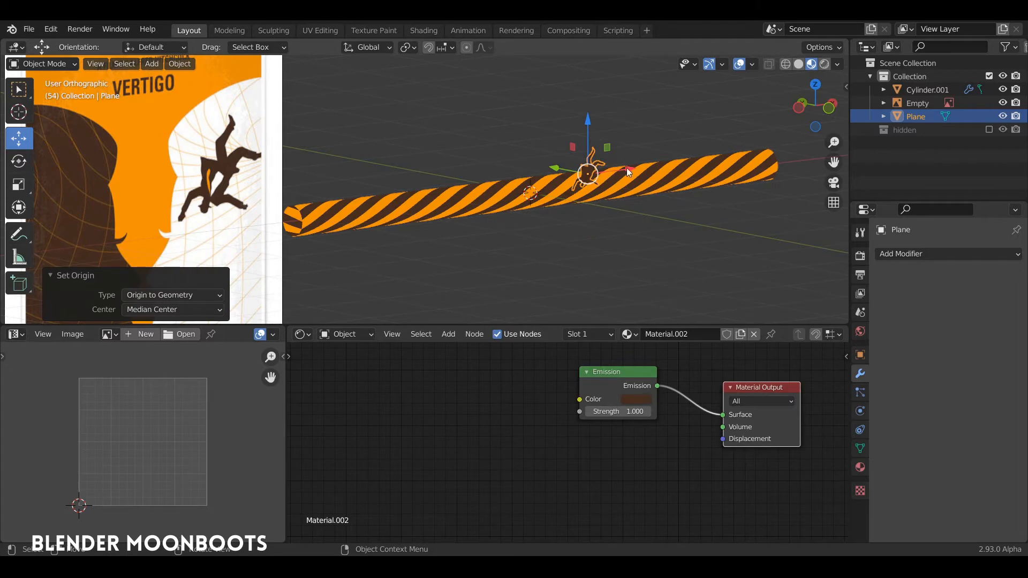
Step: Slide the silhouette along negative X toward the tube's near end, and scale the striped tube up to about 2.07
drag(628, 168, 312, 206)
middle_drag(312, 207, 368, 217)
click(375, 182)
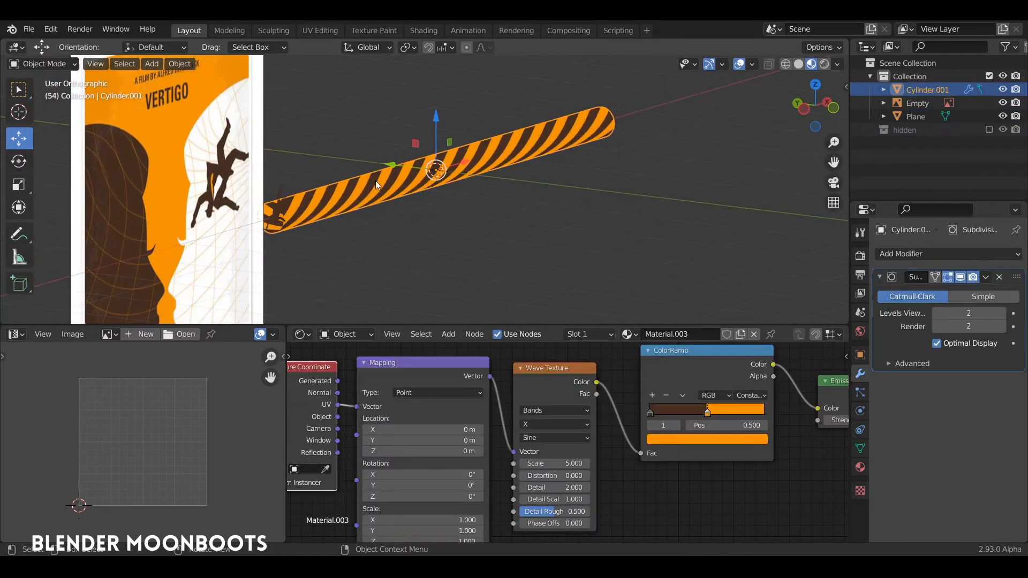
key(s)
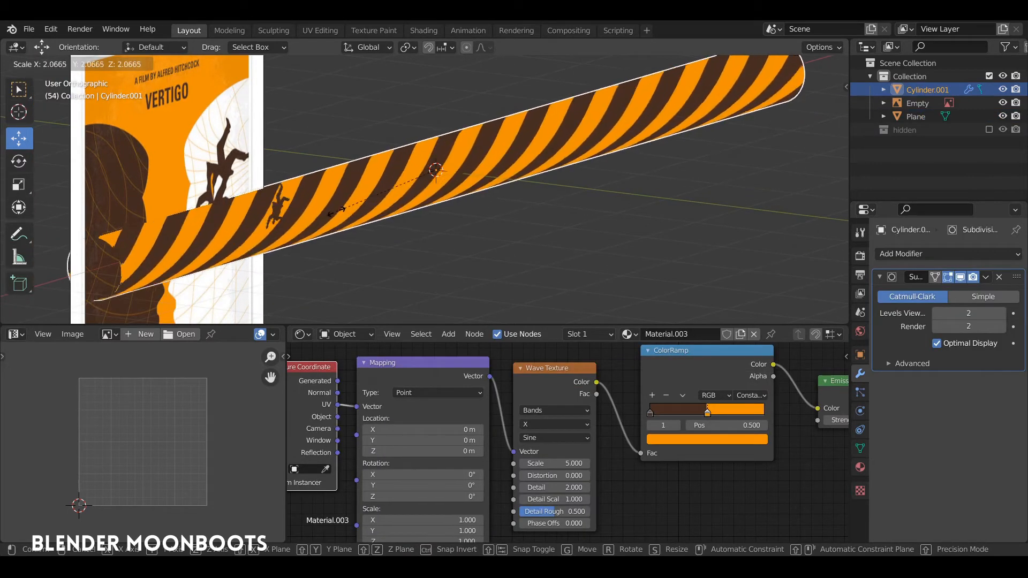
click(336, 211)
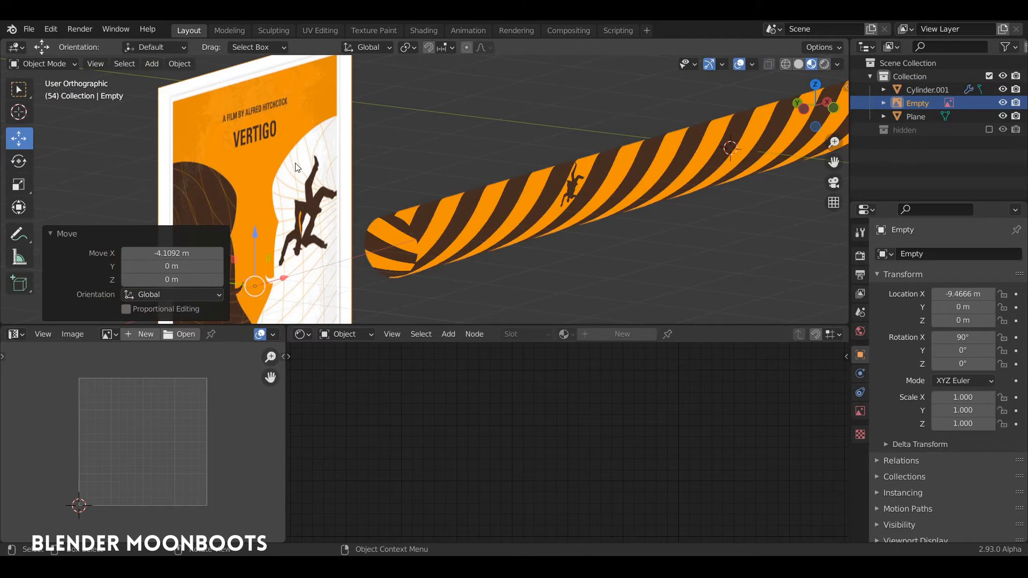
Step: Move the poster reference image into the hidden collection
middle_drag(297, 168, 395, 174)
key(m)
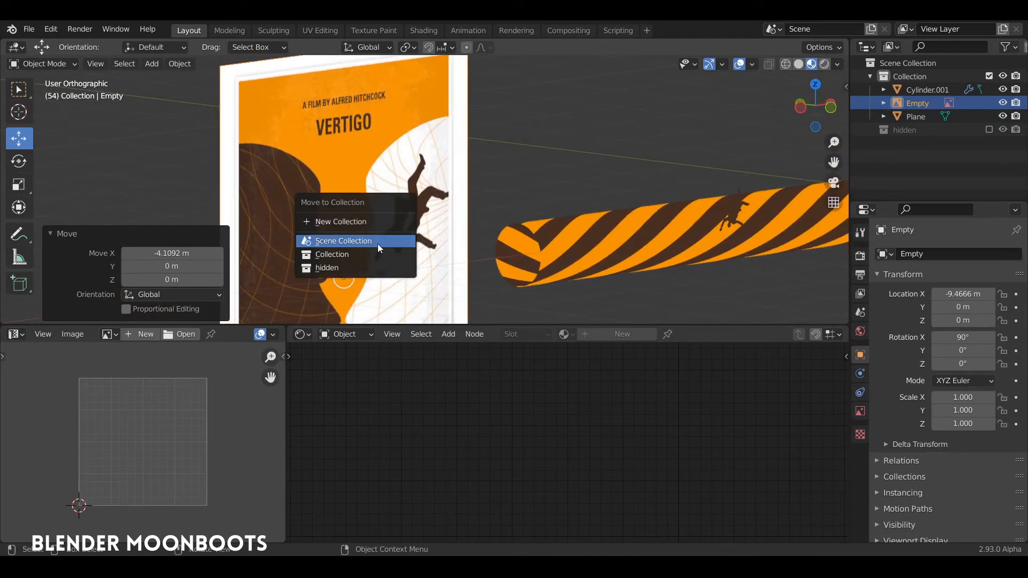
click(360, 271)
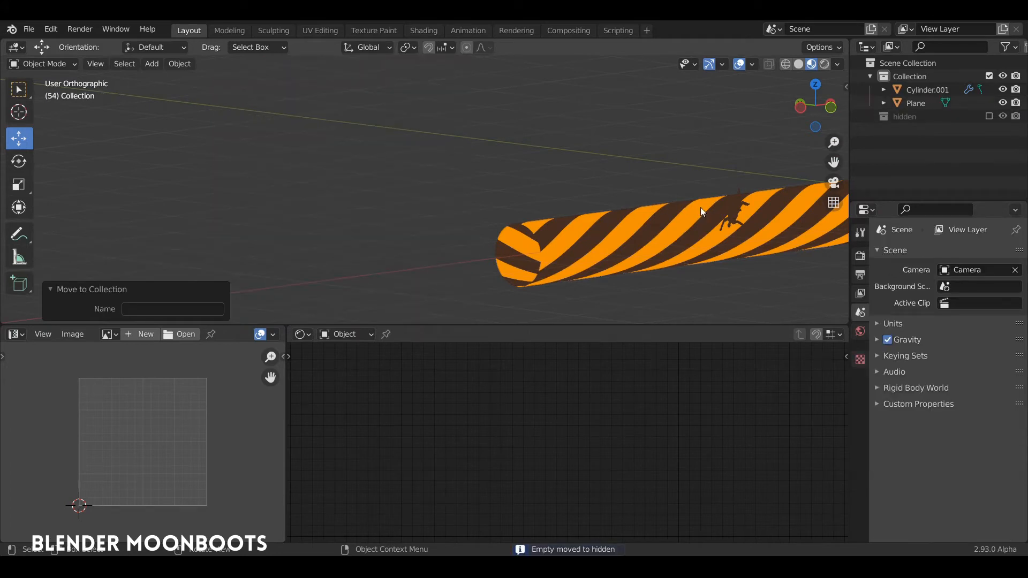
Step: Move the falling man silhouette about -3.38 m along X to the tube's near end and rotate it 90° about Z
click(742, 214)
drag(765, 209, 551, 224)
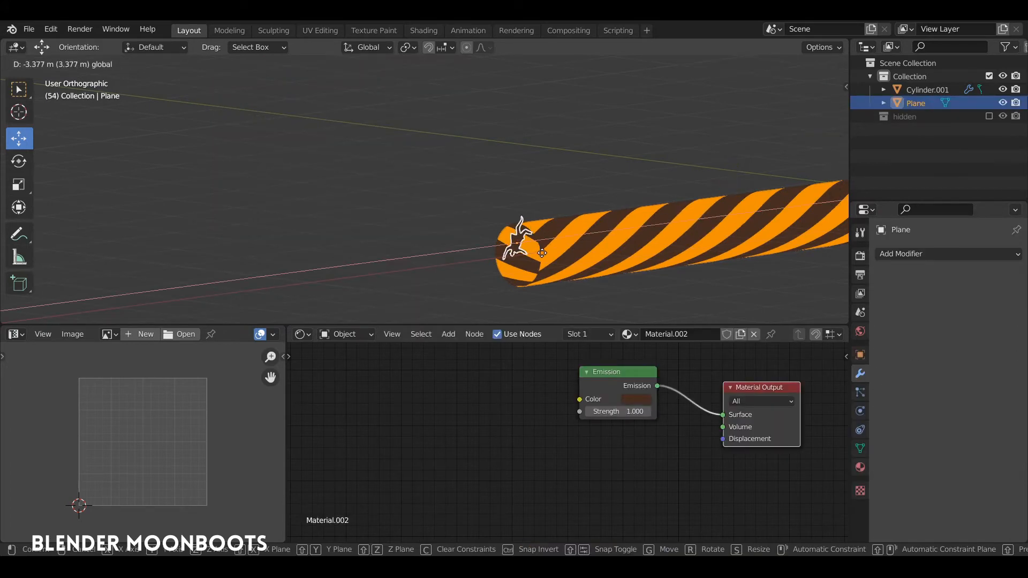
middle_drag(552, 225, 532, 251)
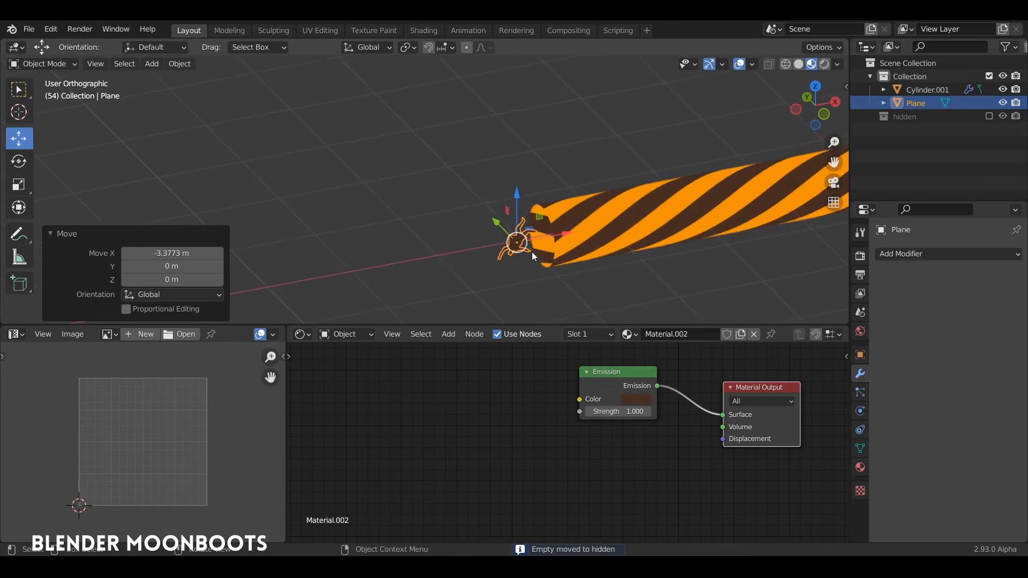
key(r)
key(z)
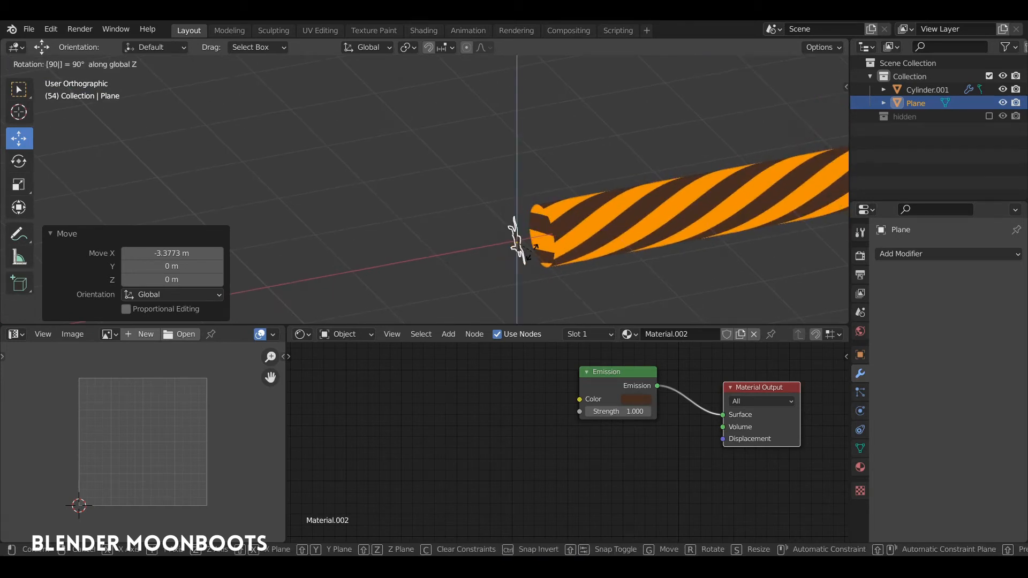
key(Return)
Step: Lower the silhouette, move it about 1.27 m along Y, and shift it about 0.68 m along X
middle_drag(680, 209, 713, 203)
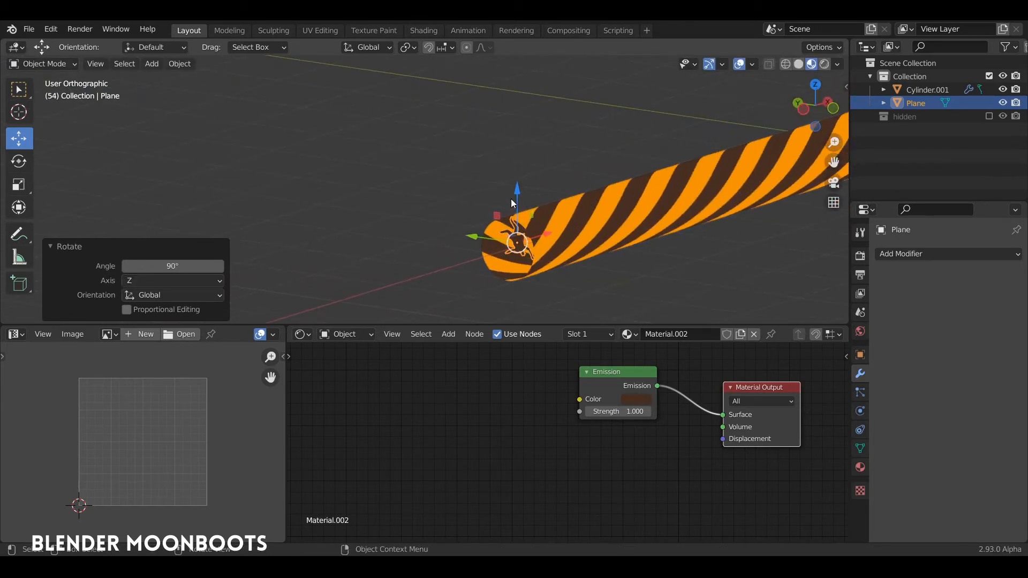
drag(518, 192, 517, 238)
middle_drag(512, 292, 487, 288)
drag(489, 274, 436, 253)
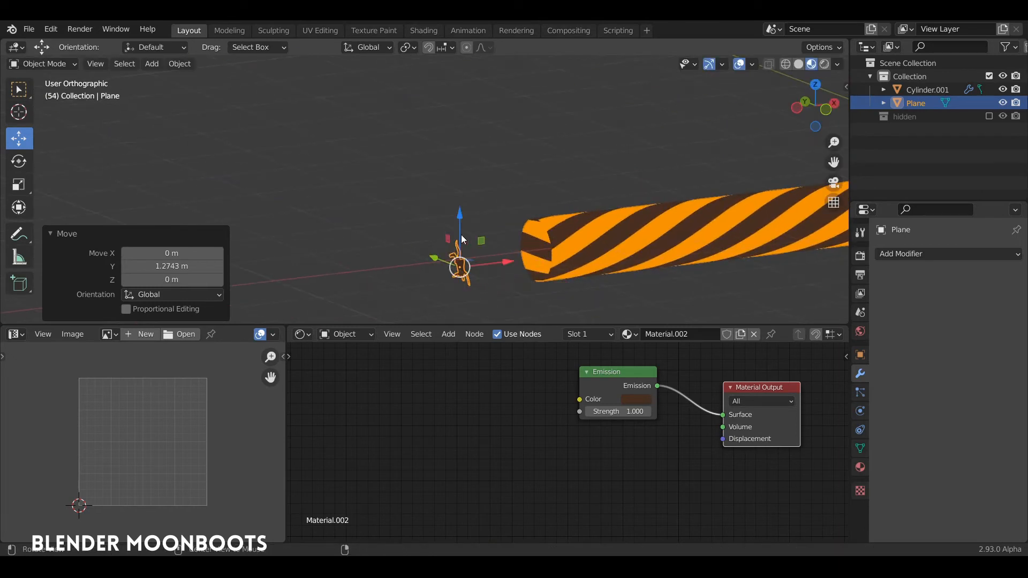
middle_drag(462, 234, 431, 255)
drag(521, 269, 590, 263)
middle_drag(589, 264, 614, 249)
Step: Centre the silhouette inside the tube's circular outline from the right view and scale it down to about 0.809
key(KP_3)
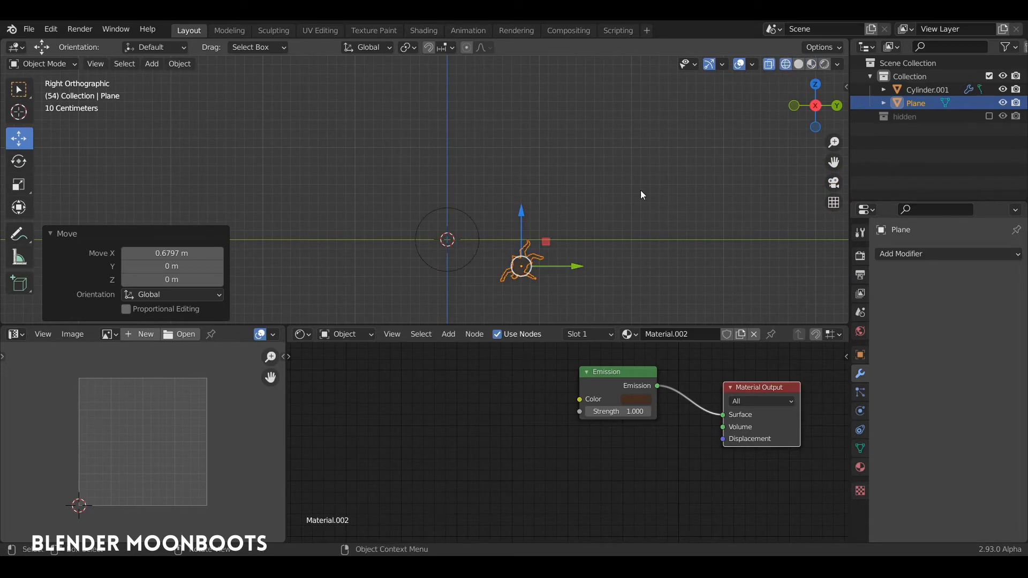
drag(526, 266, 450, 240)
key(s)
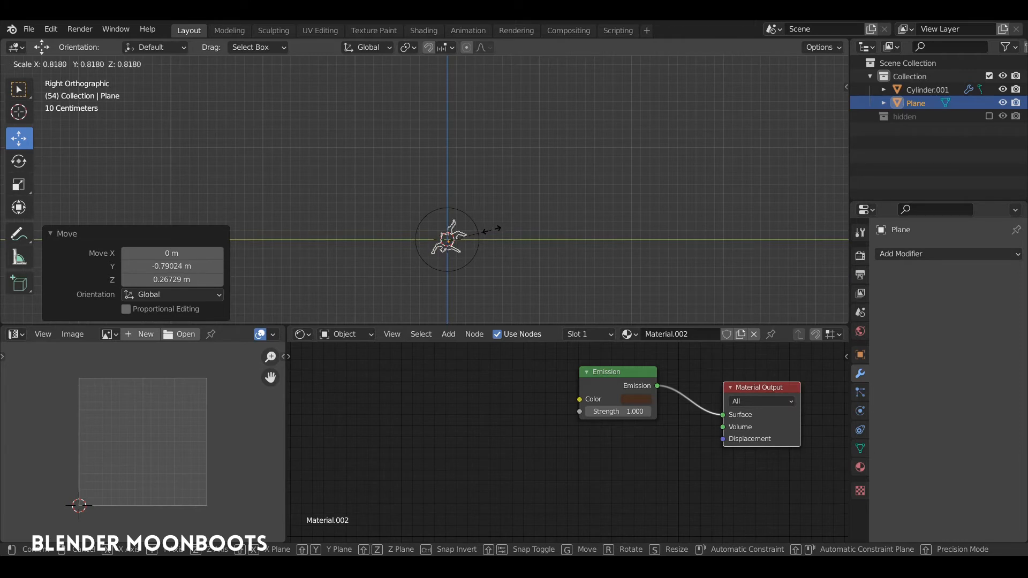
click(489, 231)
middle_drag(490, 230, 480, 187)
Step: Add a camera at the world origin and check the view through it
key(shift+a)
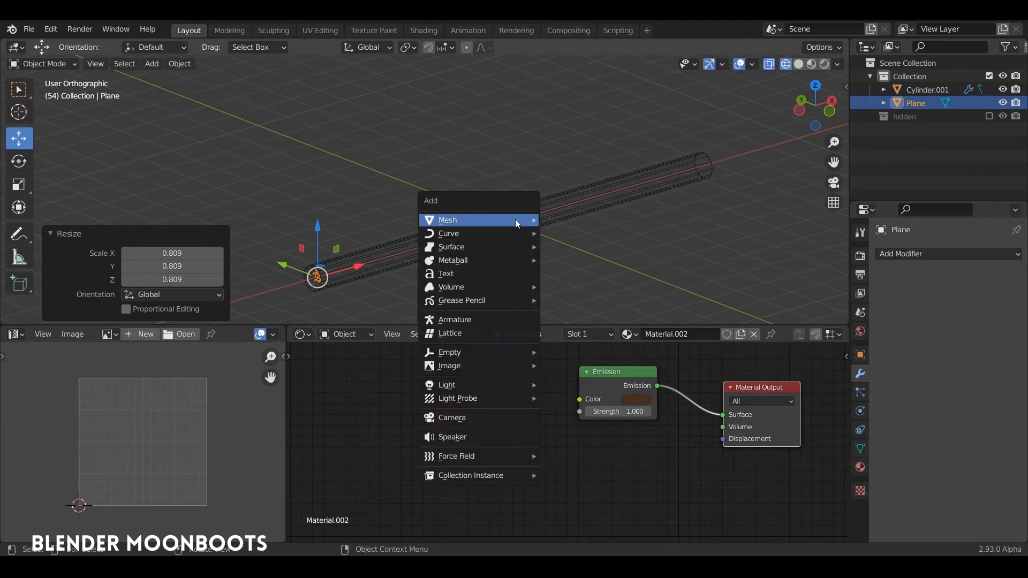
click(470, 423)
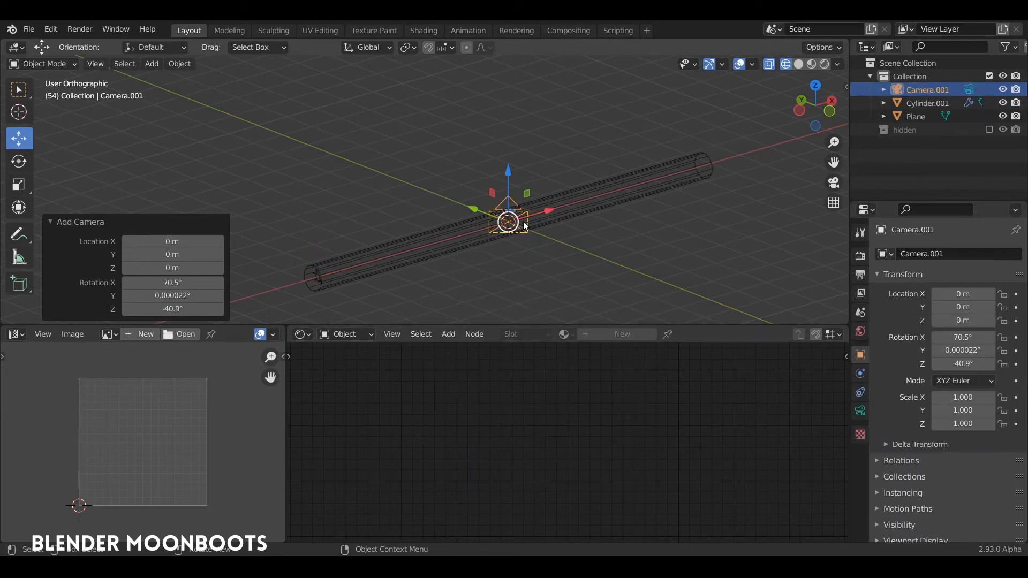
key(KP_0)
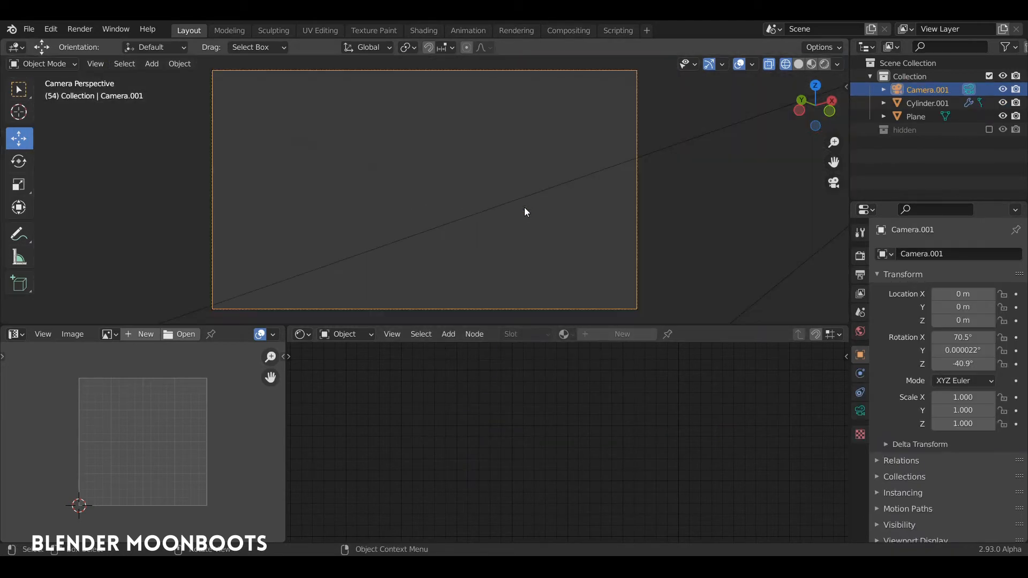
key(KP_0)
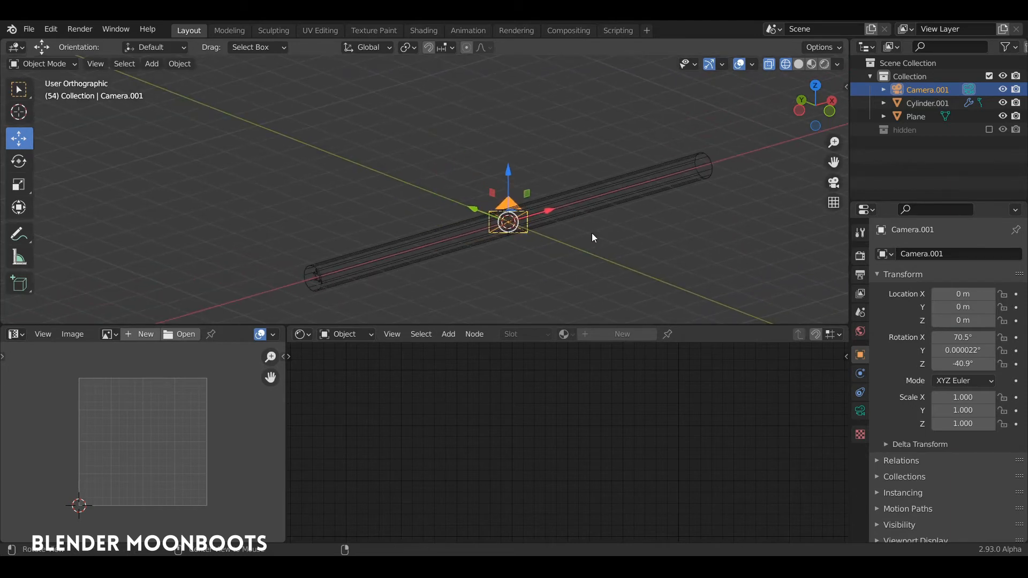
middle_drag(584, 229, 542, 201)
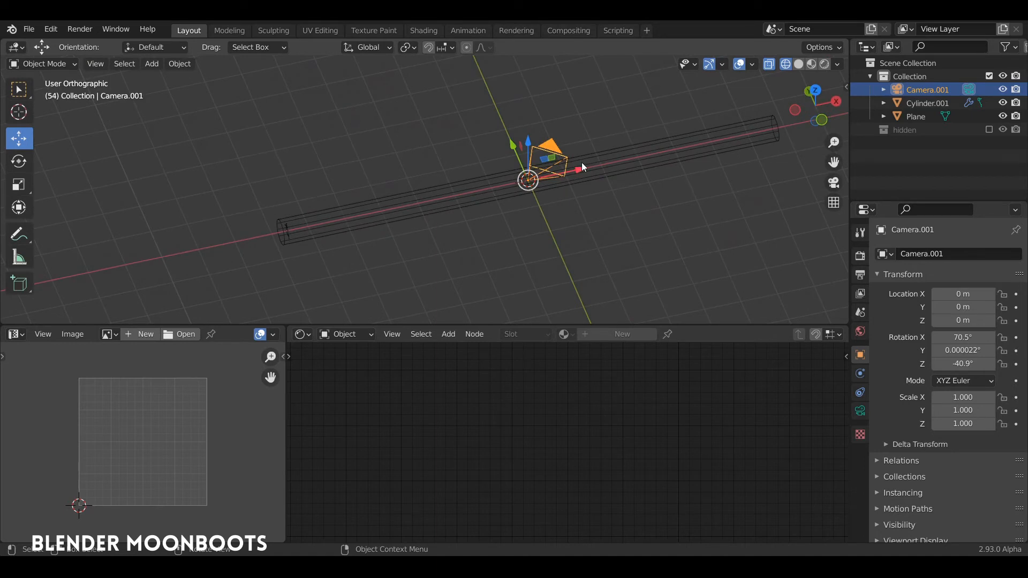
Step: Clear the camera's rotation, and rotate it -90° about Z and -90° about Y to aim it along the tube
key(alt+r)
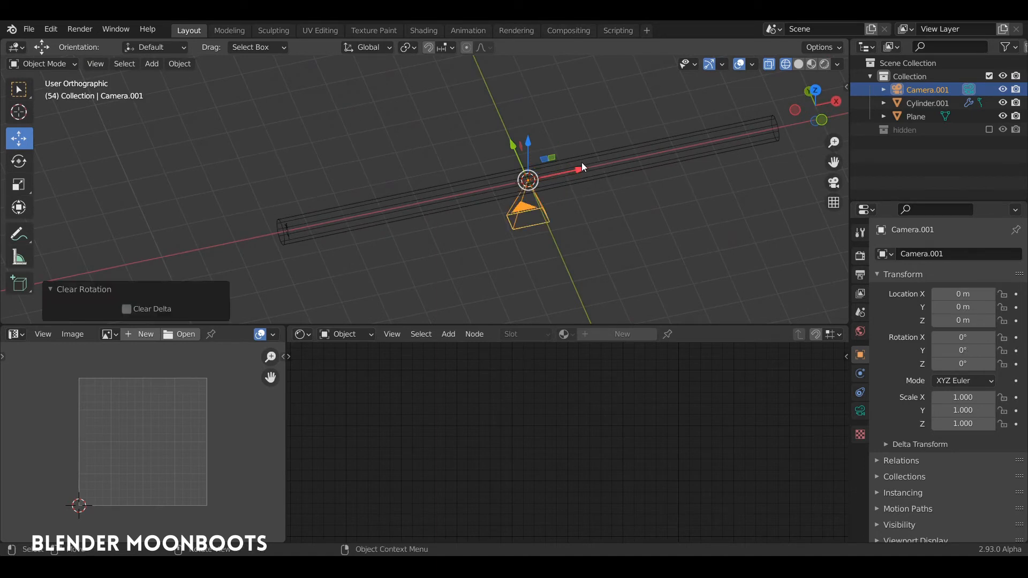
text(rz)
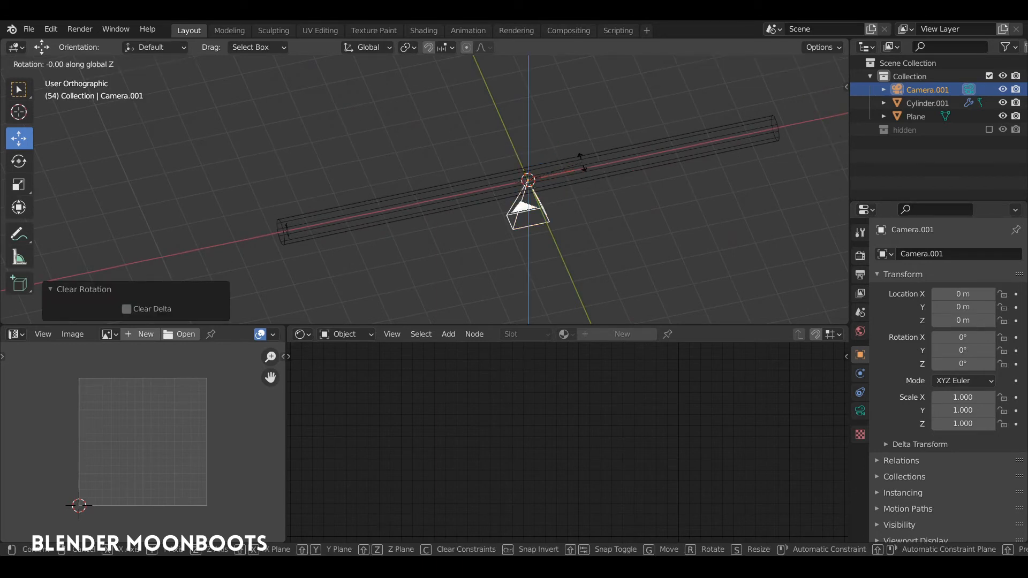
text(90)
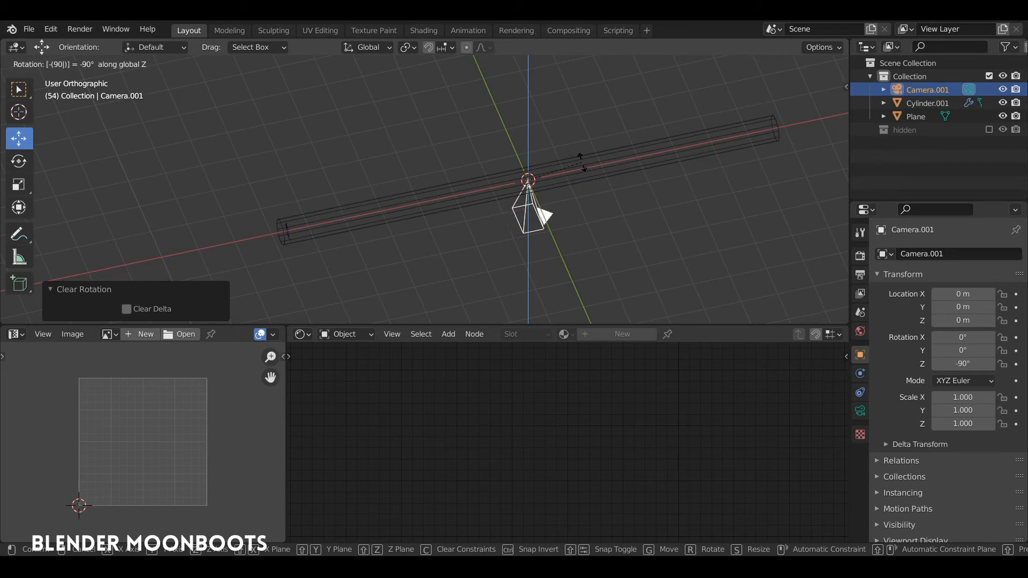
key(Return)
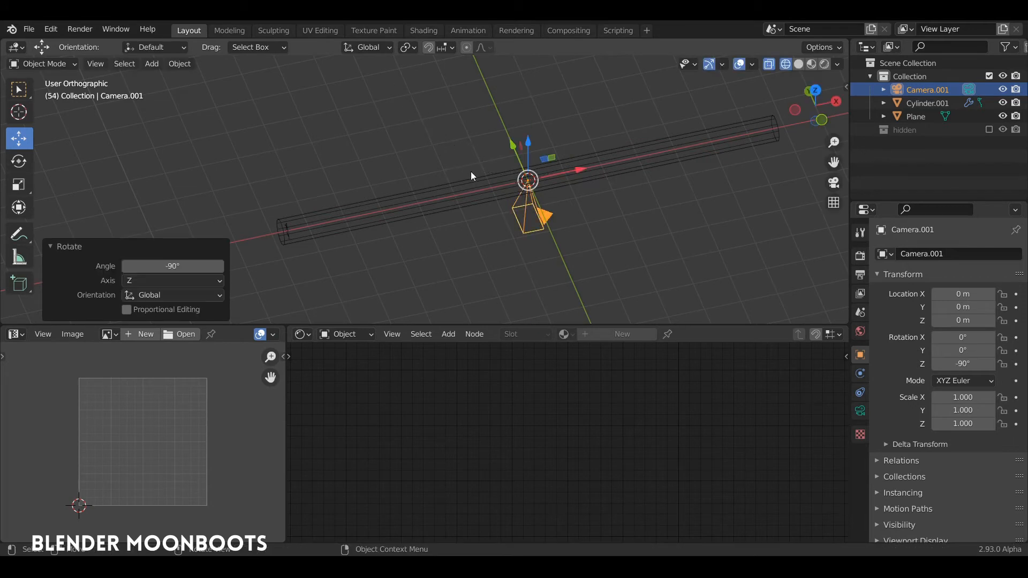
text(ry-90)
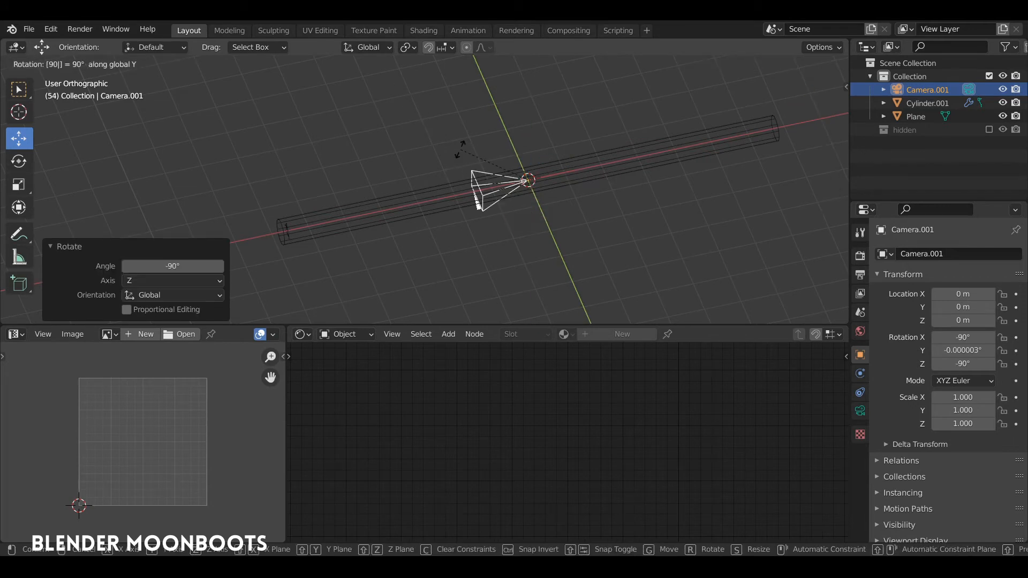
key(Escape)
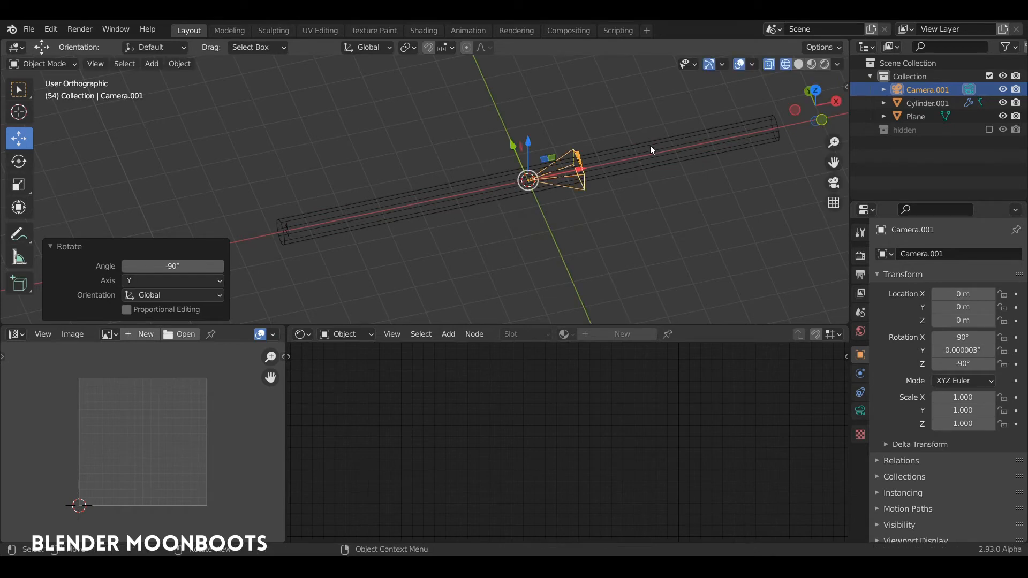
Step: Move the camera about -8.19 m along X in front of the tube's opening and show its view with rendered shading
key(g)
key(x)
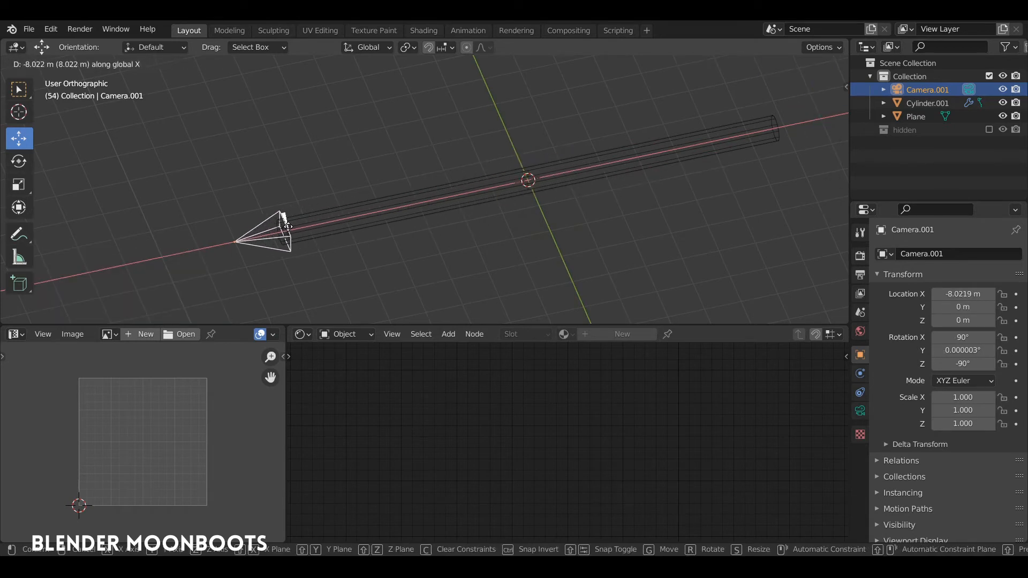
click(281, 227)
scroll(474, 143, up, 6)
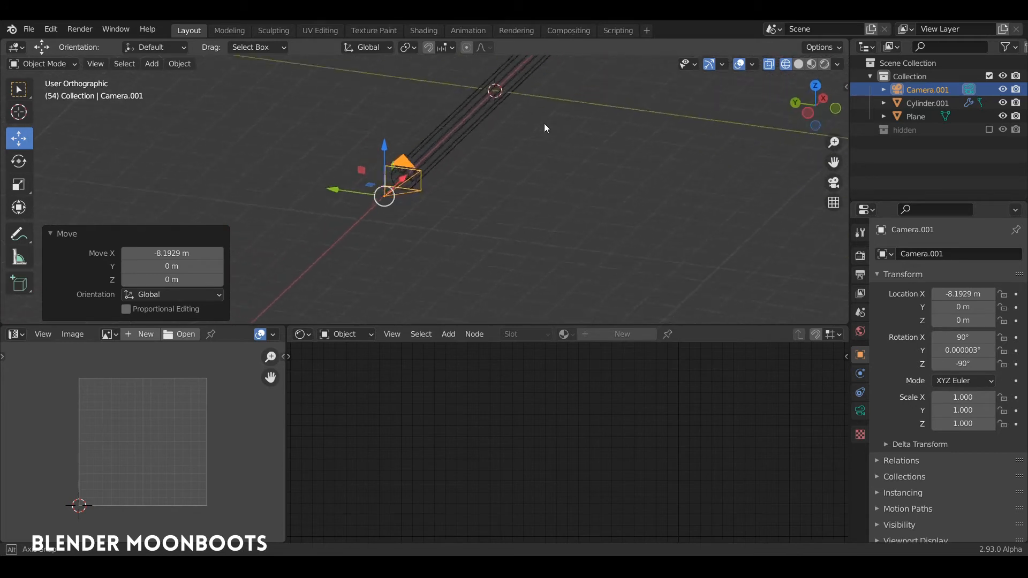
middle_drag(361, 179, 327, 206)
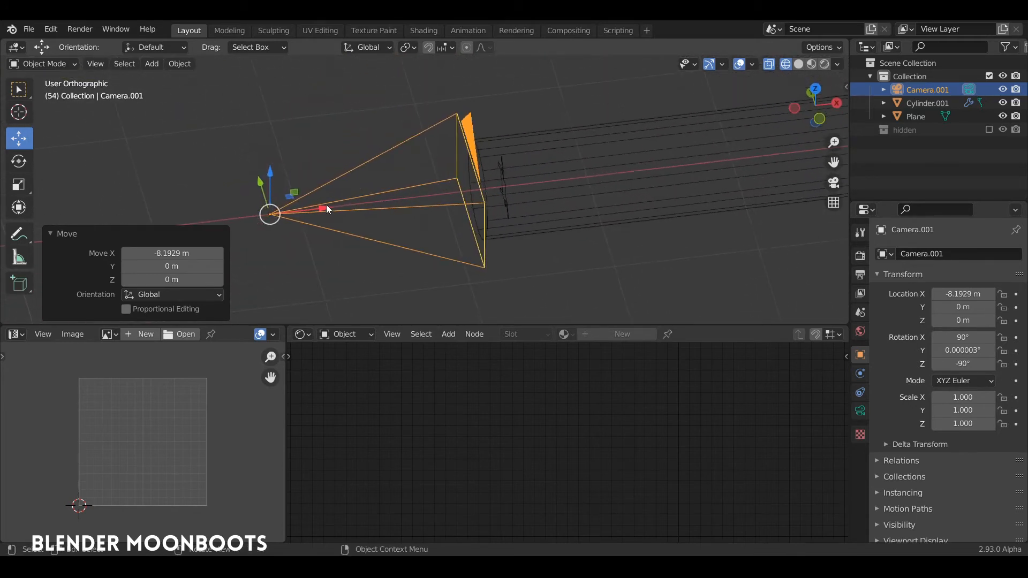
key(KP_0)
click(823, 64)
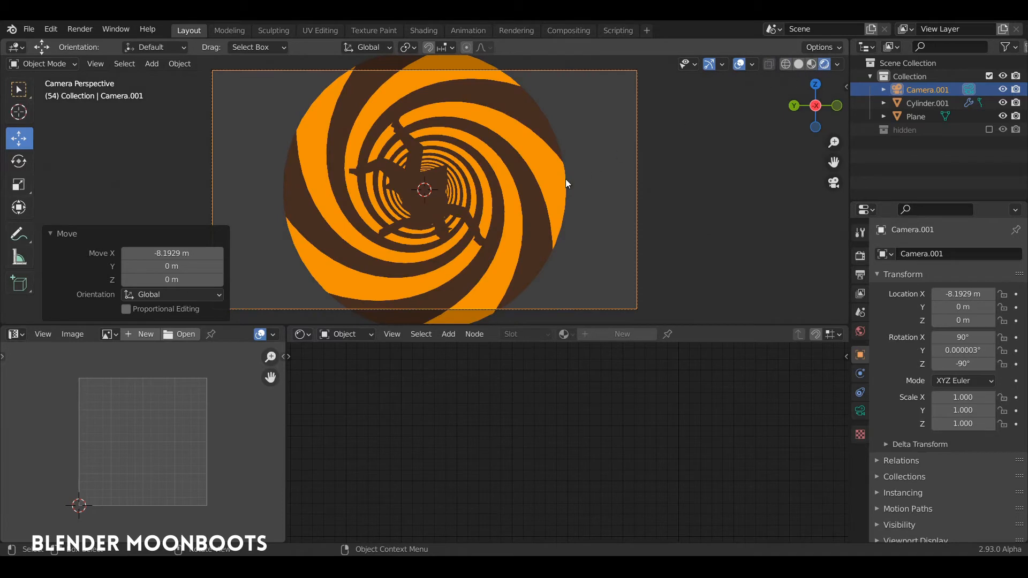
Step: Advance the camera about 0.55 m along X, and push it farther toward the tube until the stripes fill the frame
key(KP_0)
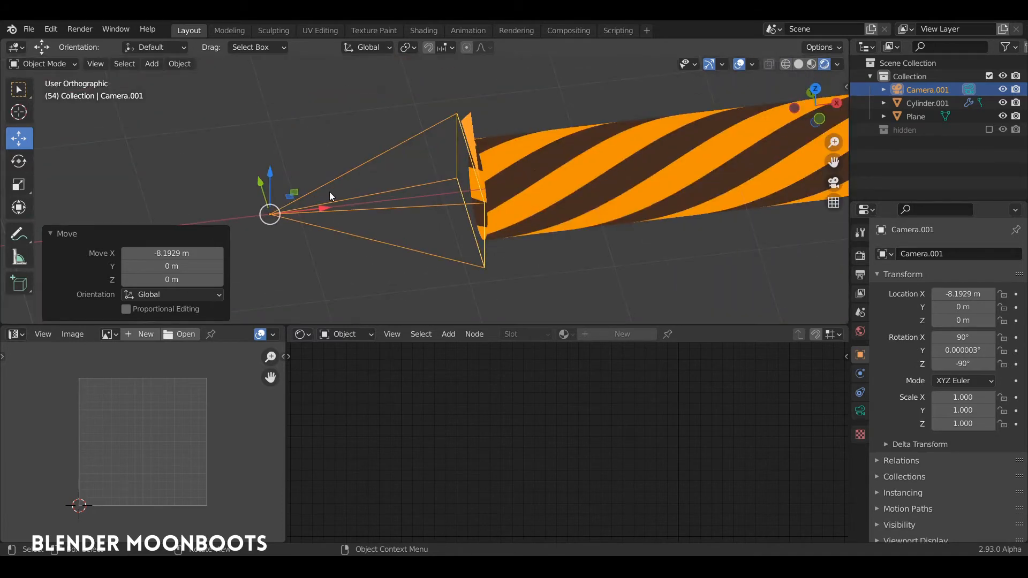
key(g)
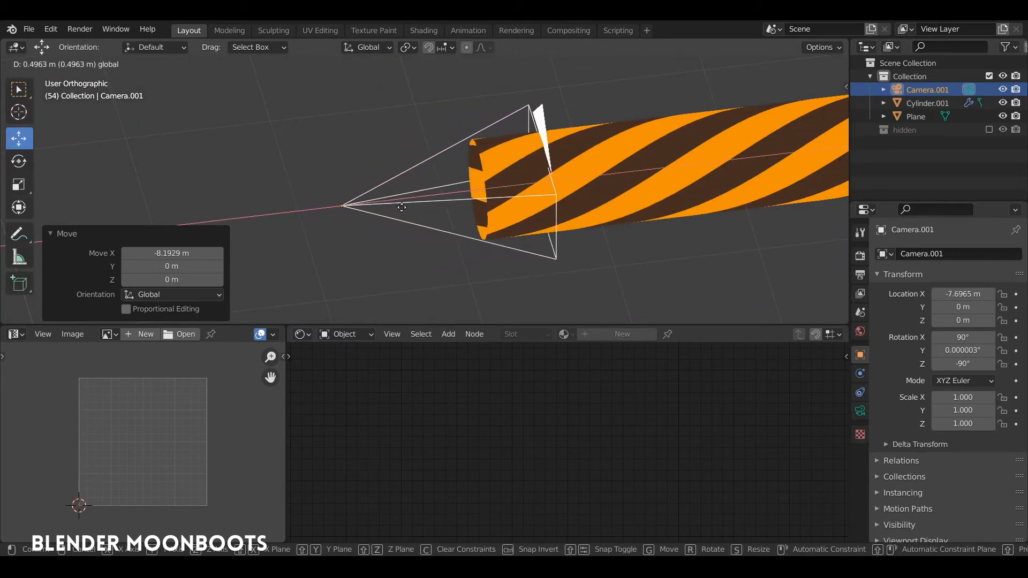
click(434, 196)
key(KP_0)
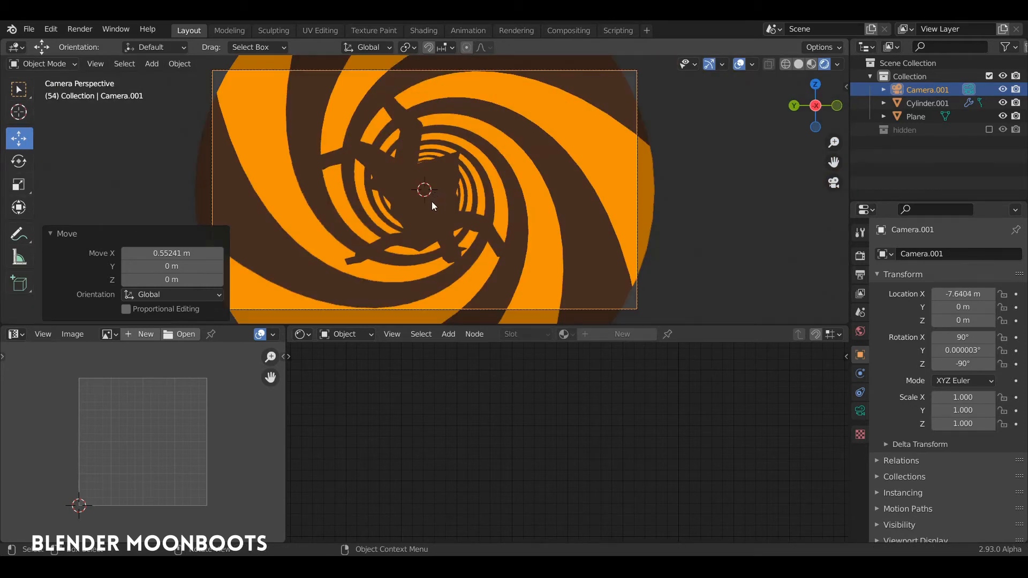
key(g)
key(x)
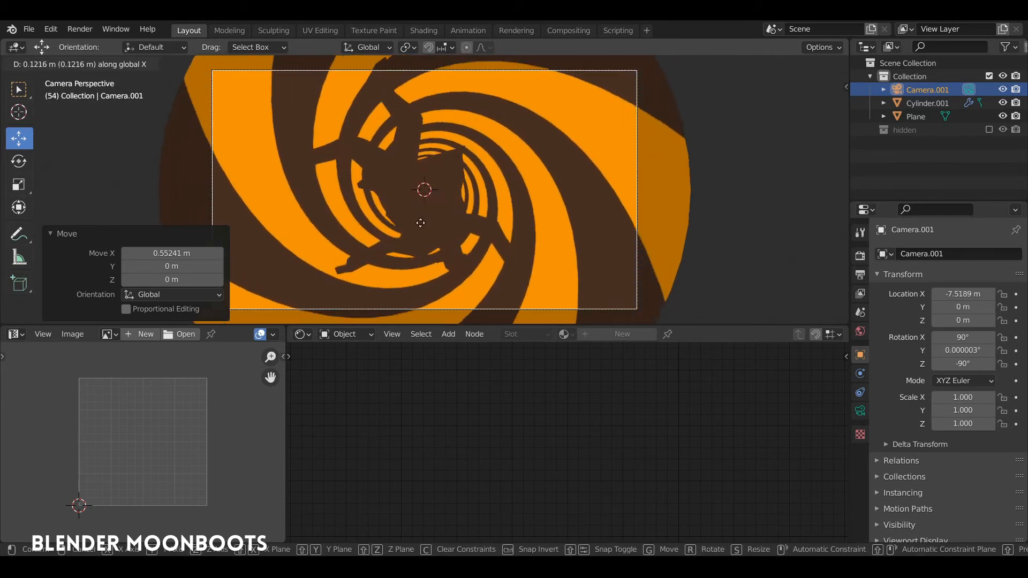
click(493, 198)
Step: Move the silhouette about 0.68 m along X deeper into the tube and play the animation in the camera view
click(458, 198)
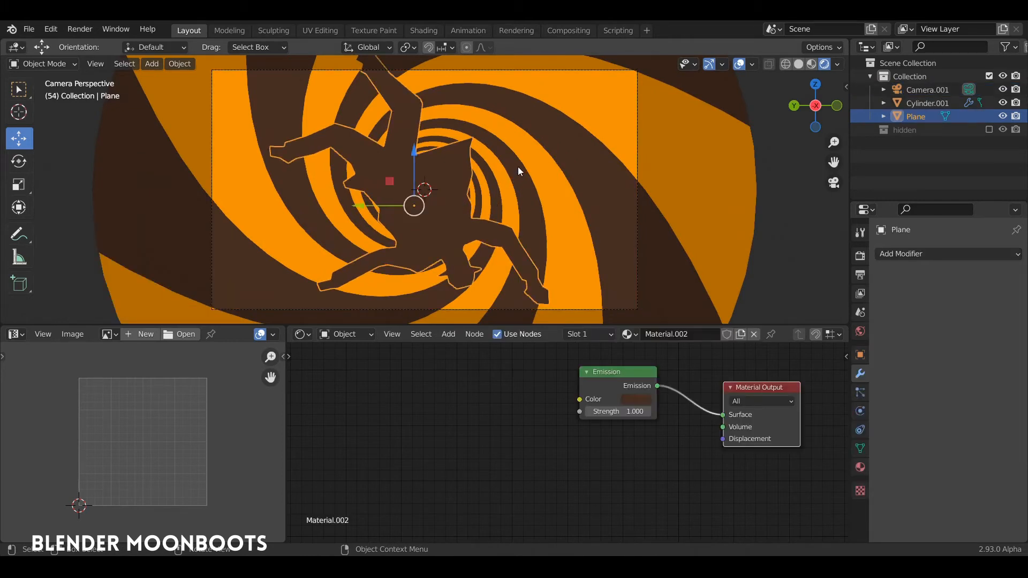
key(KP_0)
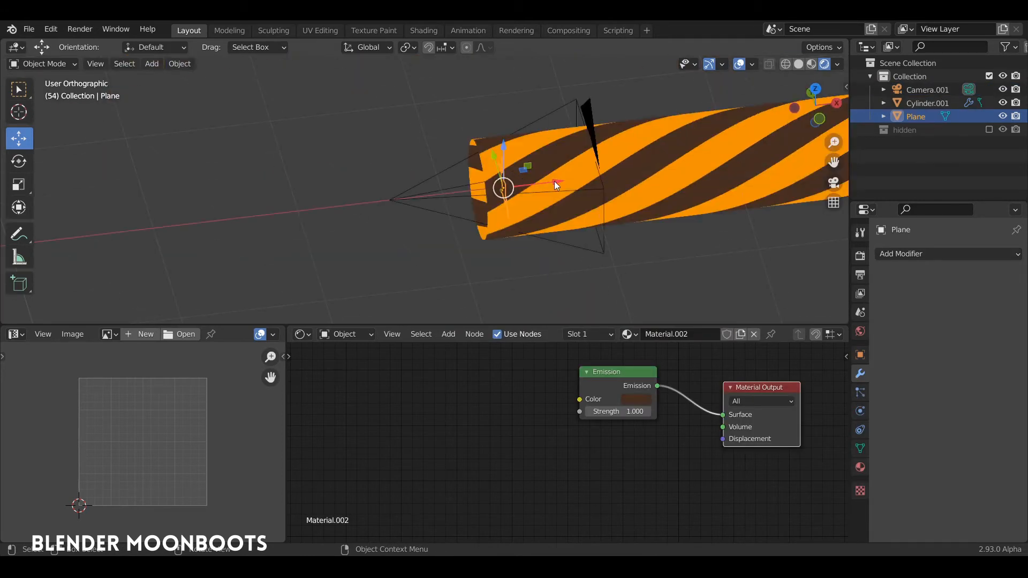
drag(556, 182, 656, 181)
key(KP_0)
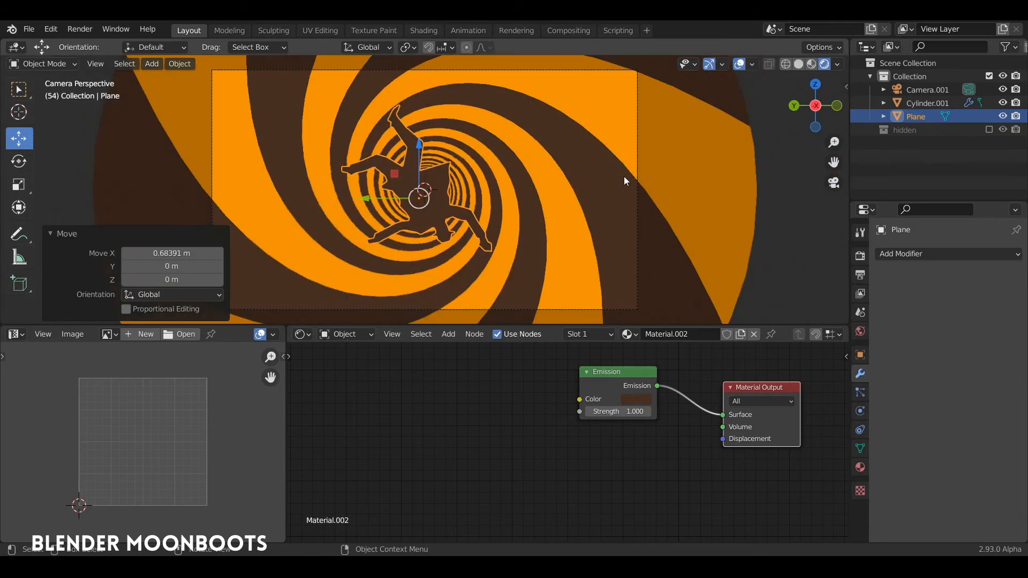
key(space)
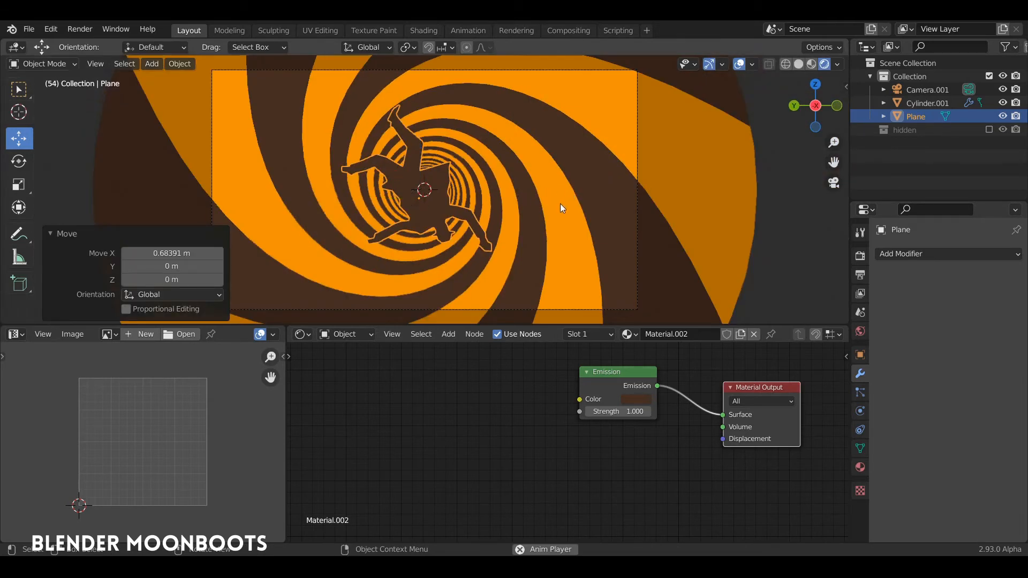
Step: Select the silhouette and darken its Emission colour to a near-black brown
click(554, 192)
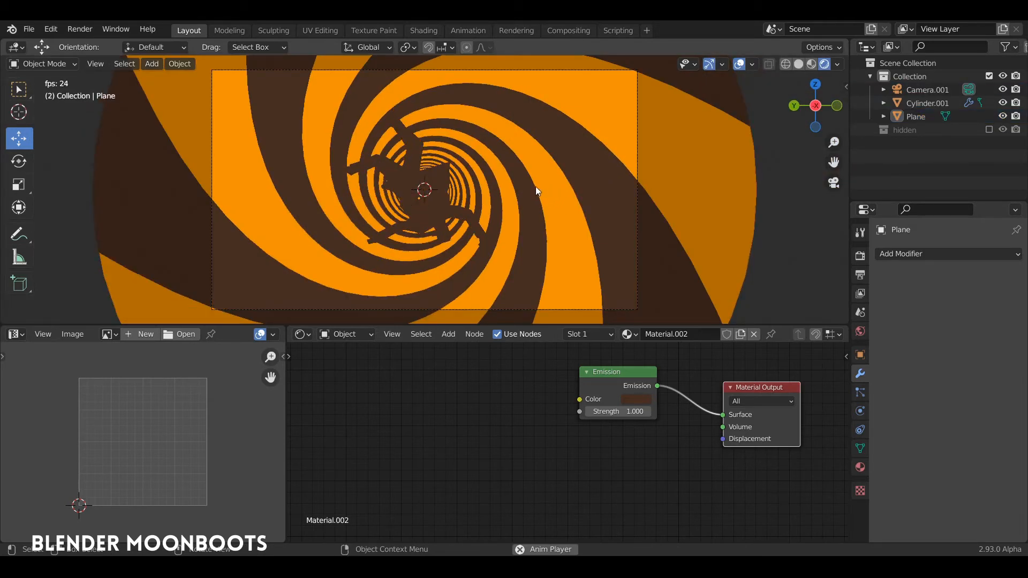
click(439, 197)
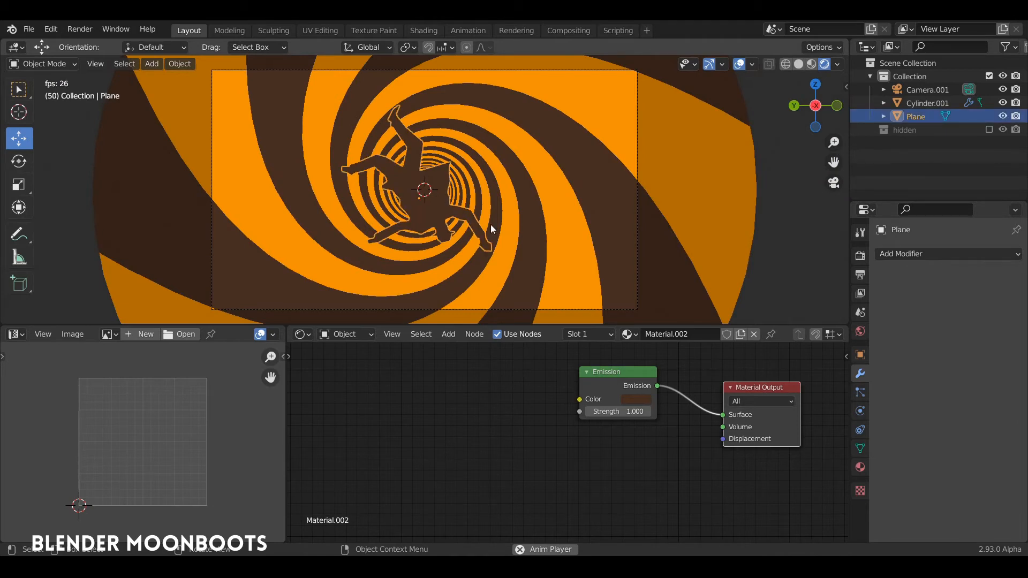
click(641, 398)
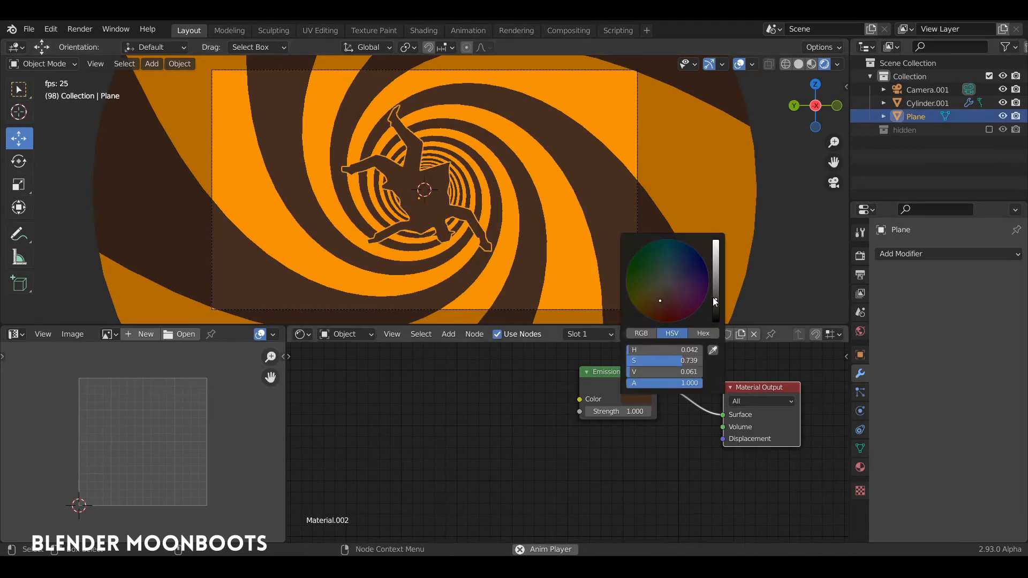
drag(714, 298, 716, 312)
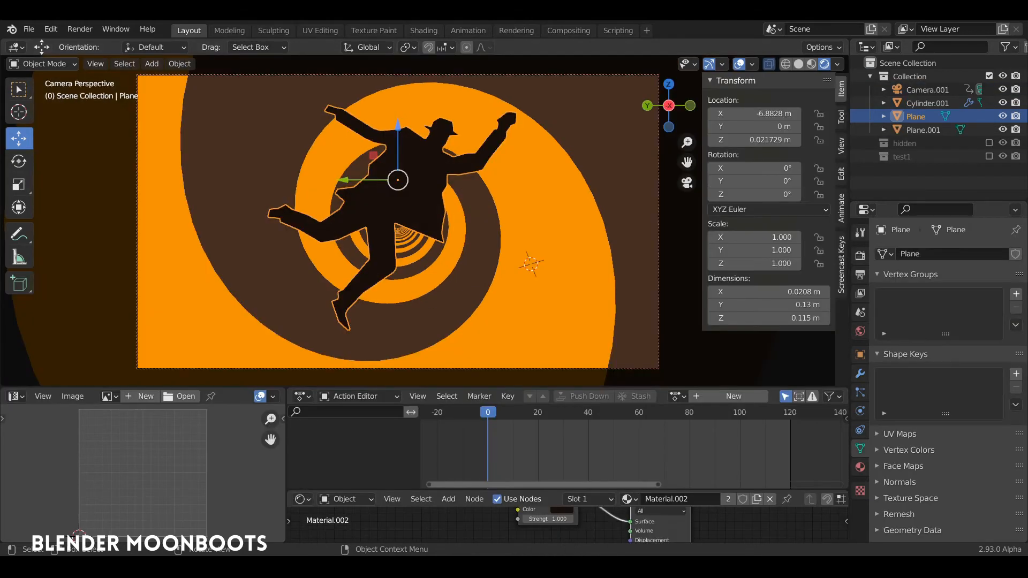
Step: Lower the silhouette about 0.004 m along Z and keyframe its rotation at frame 0
click(422, 202)
click(425, 201)
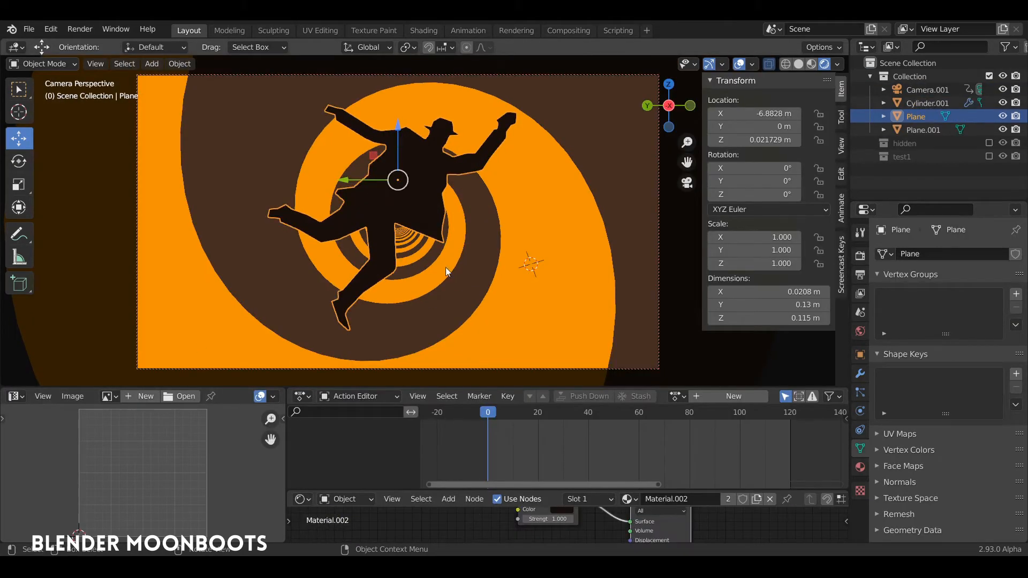
mouse_move(492, 417)
mouse_down()
mouse_move(543, 410)
mouse_move(488, 415)
mouse_up()
drag(398, 136, 443, 163)
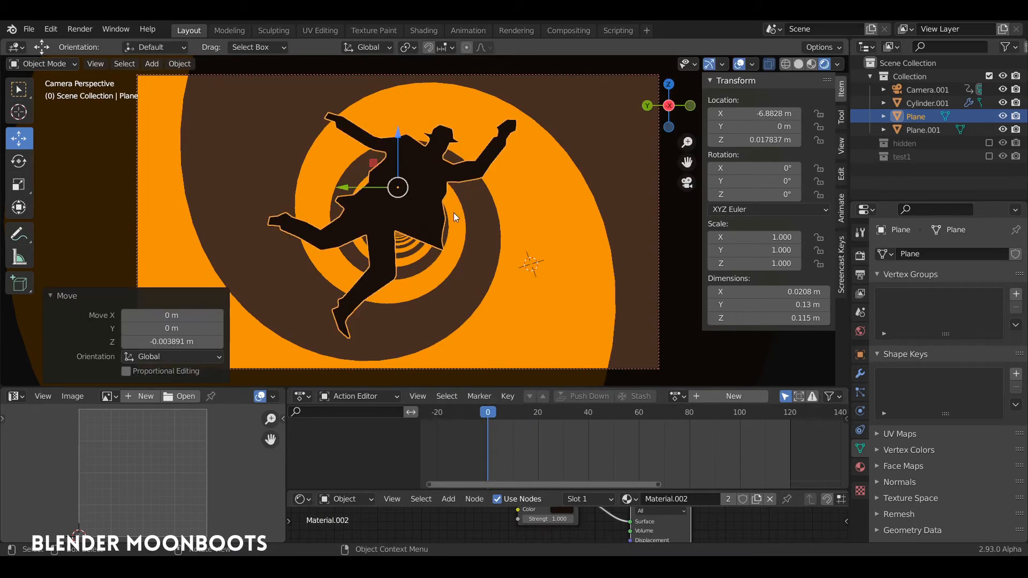
key(i)
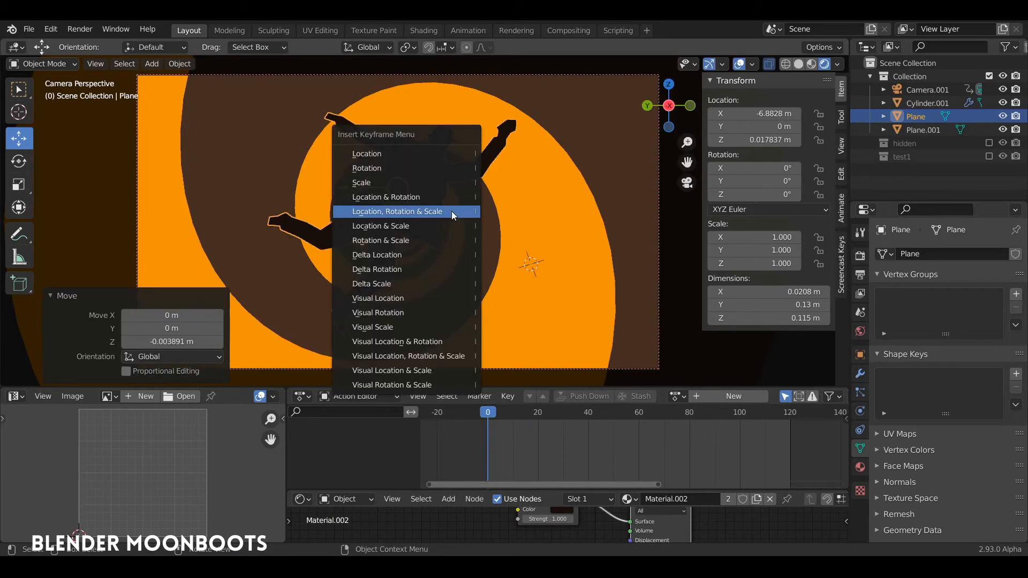
click(402, 168)
Step: Set the silhouette's X rotation to 360° at frame 121, keyframe it, and play the animation from frame 0
drag(502, 419, 793, 429)
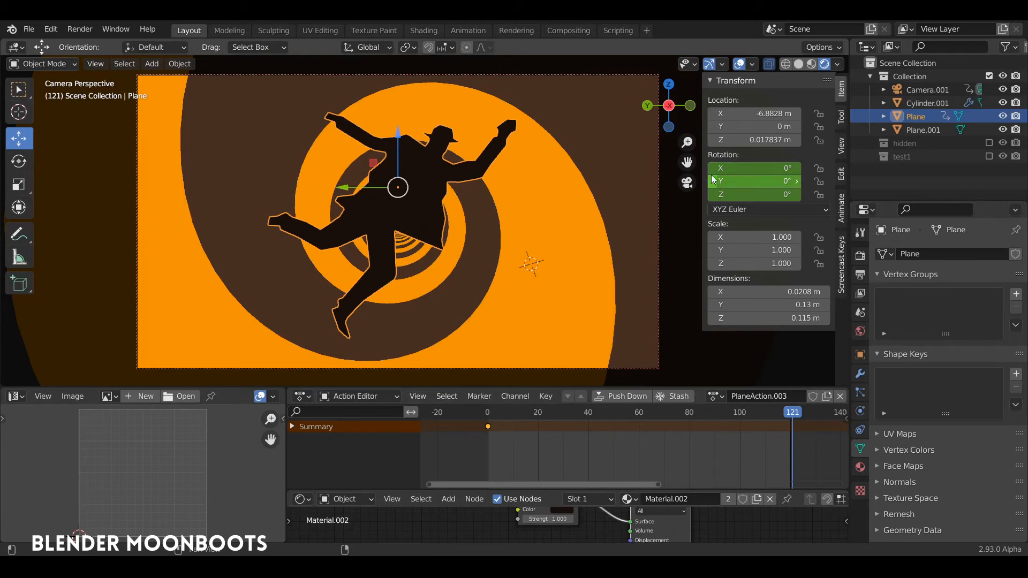
drag(713, 168, 736, 165)
click(737, 163)
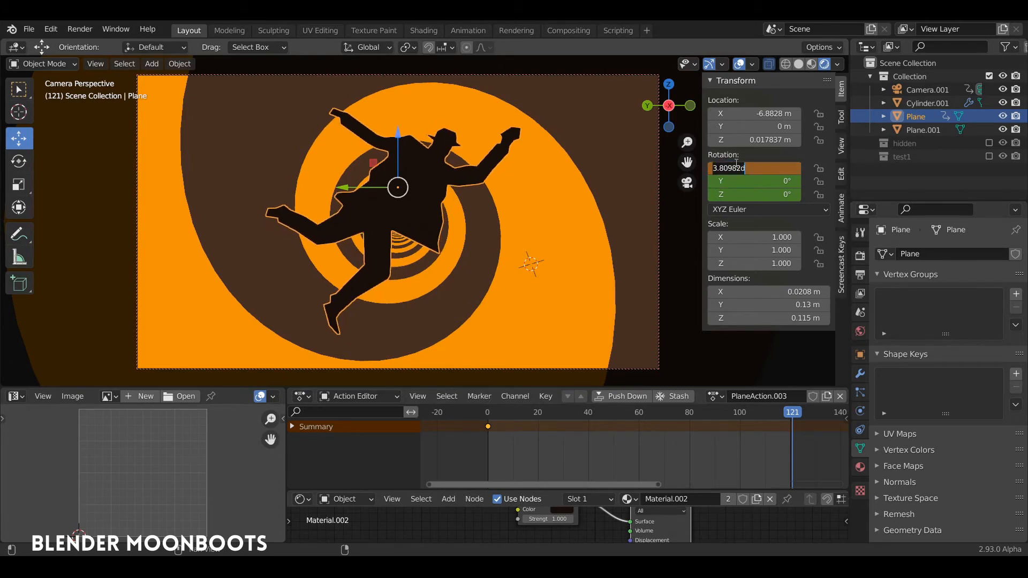
key(Return)
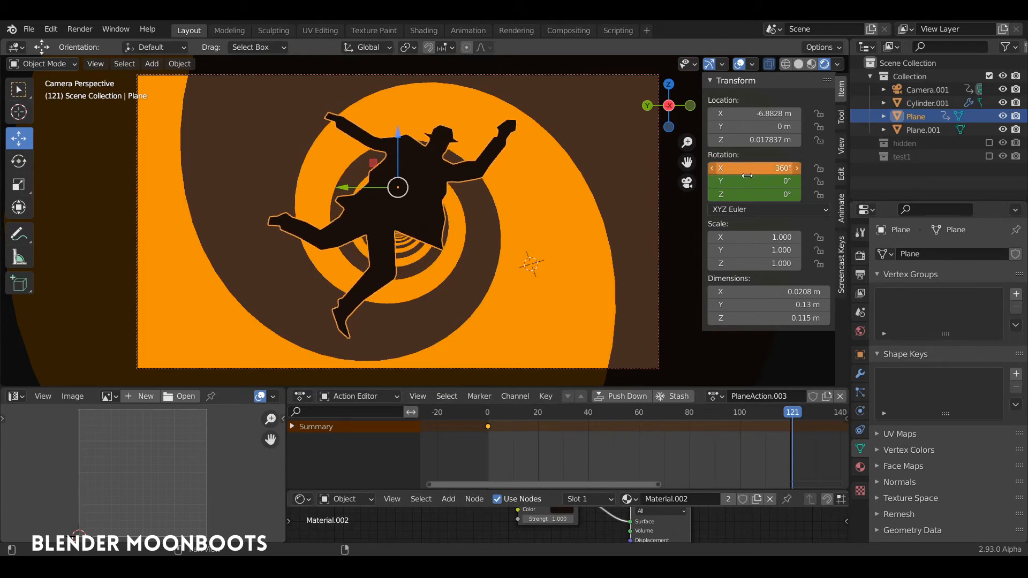
key(i)
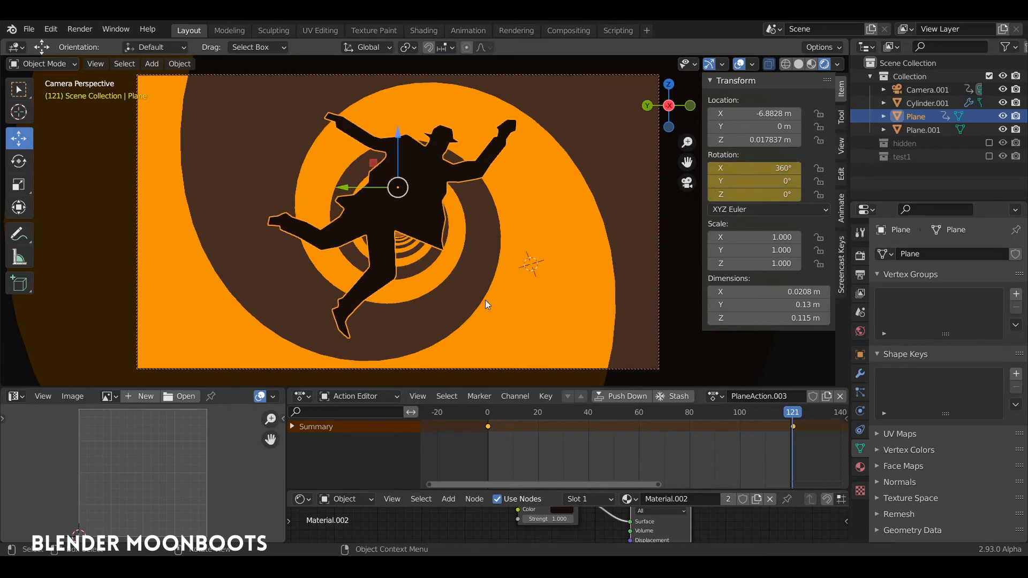
click(499, 415)
drag(499, 415, 494, 442)
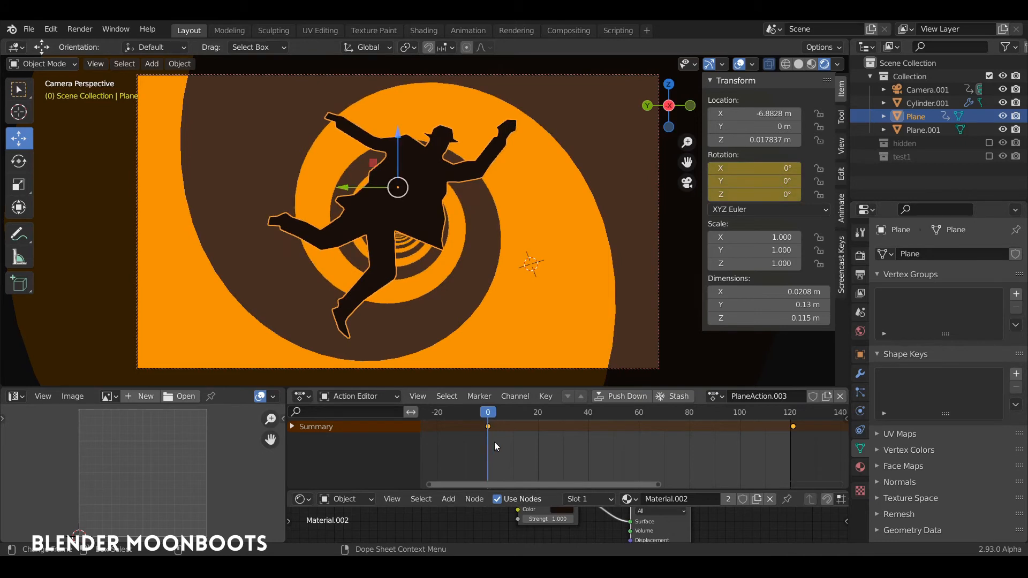
key(space)
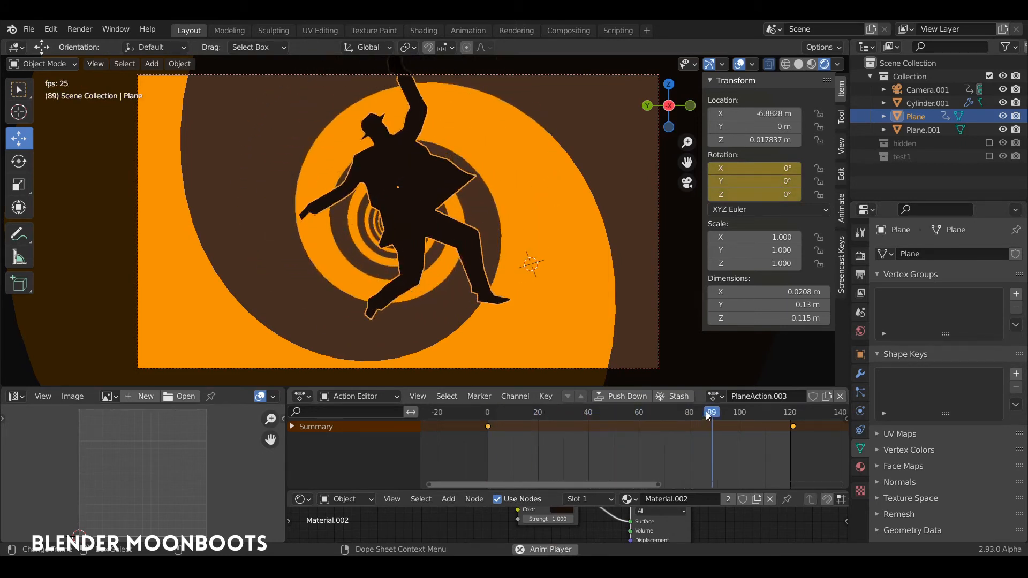
key(space)
Step: Change the silhouette's rotation keyframes to Linear interpolation and replay the animation from frame 0
drag(713, 415, 486, 445)
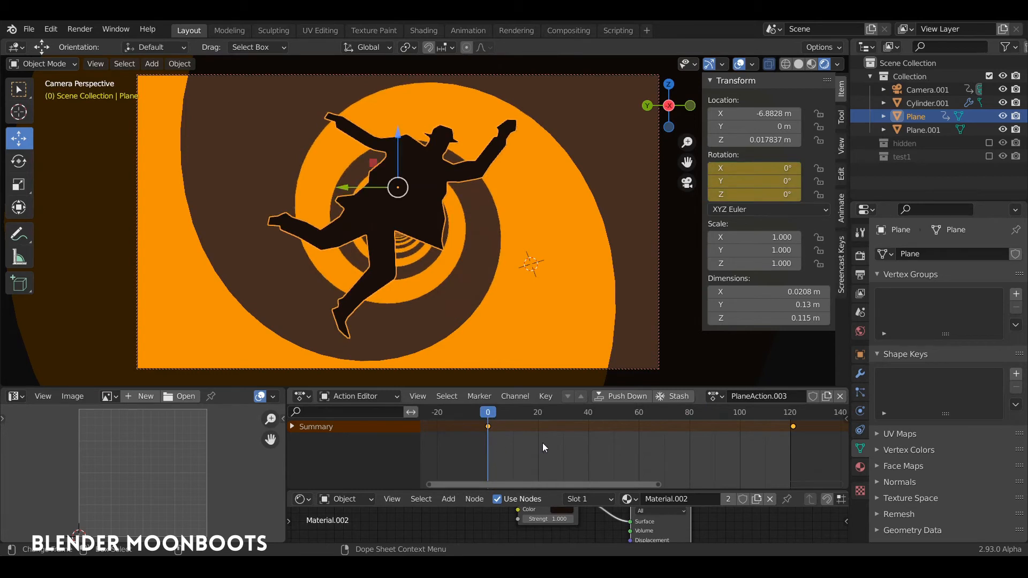
key(t)
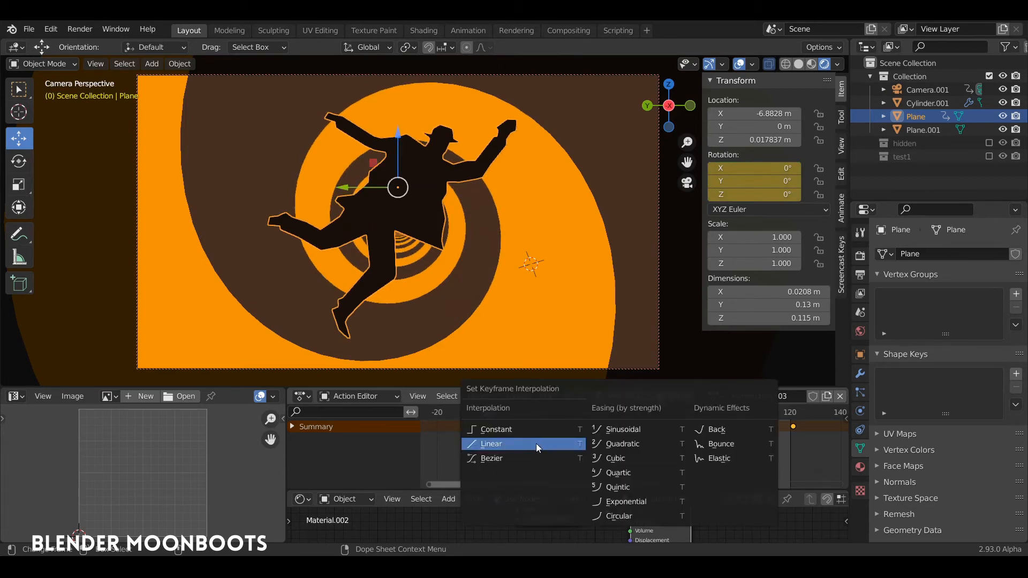
click(536, 442)
key(space)
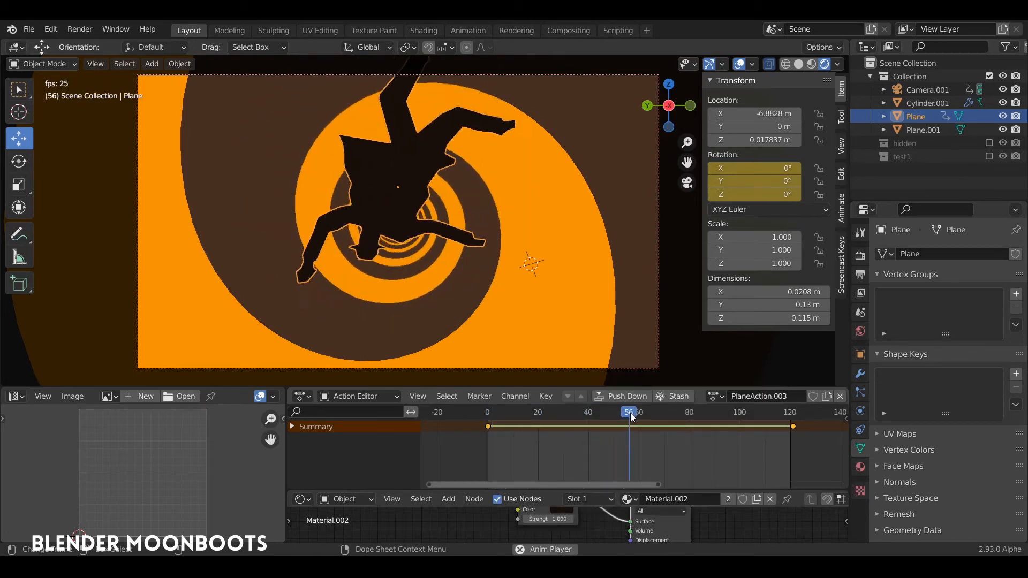
key(space)
Step: At frame 0, move the silhouette to X -6.881 m, Y 0.000504 m, Z 0.014328 m and keyframe its location
drag(687, 414, 488, 448)
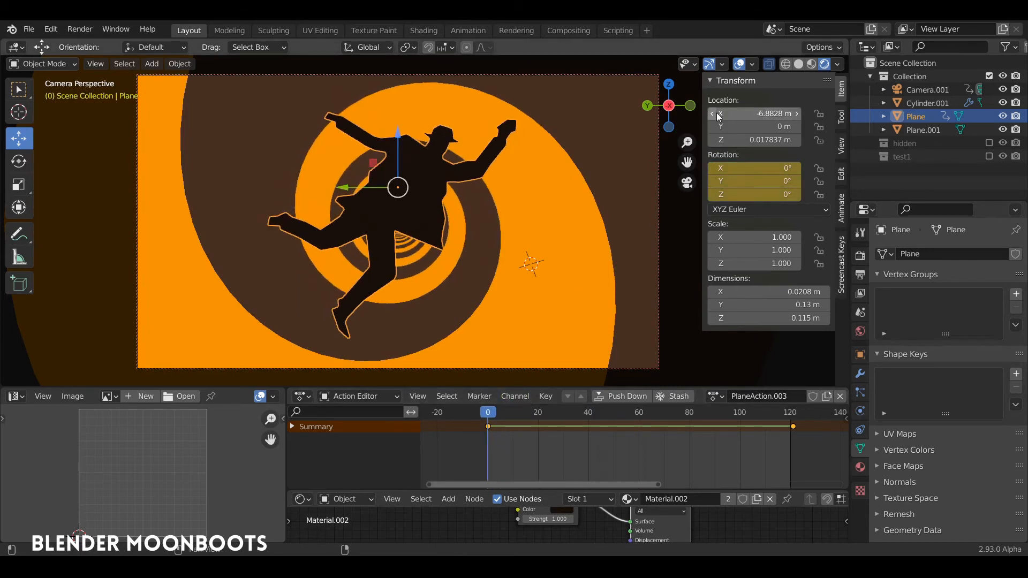
drag(716, 112, 718, 142)
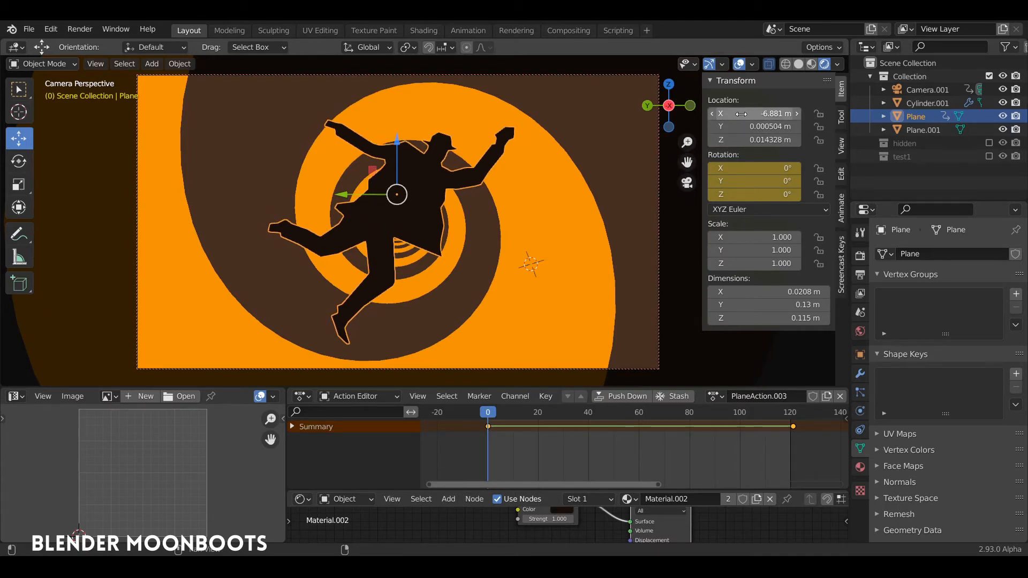
key(i)
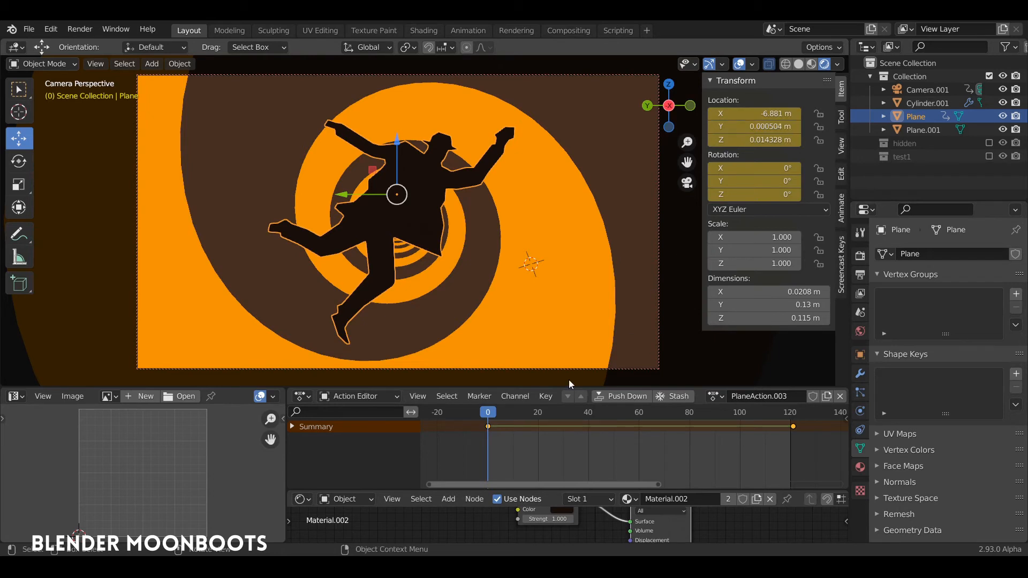
Step: Set the silhouette's X location to -4.261 m at frame 121, keyframe it, and play the fall from the start
drag(494, 418, 792, 437)
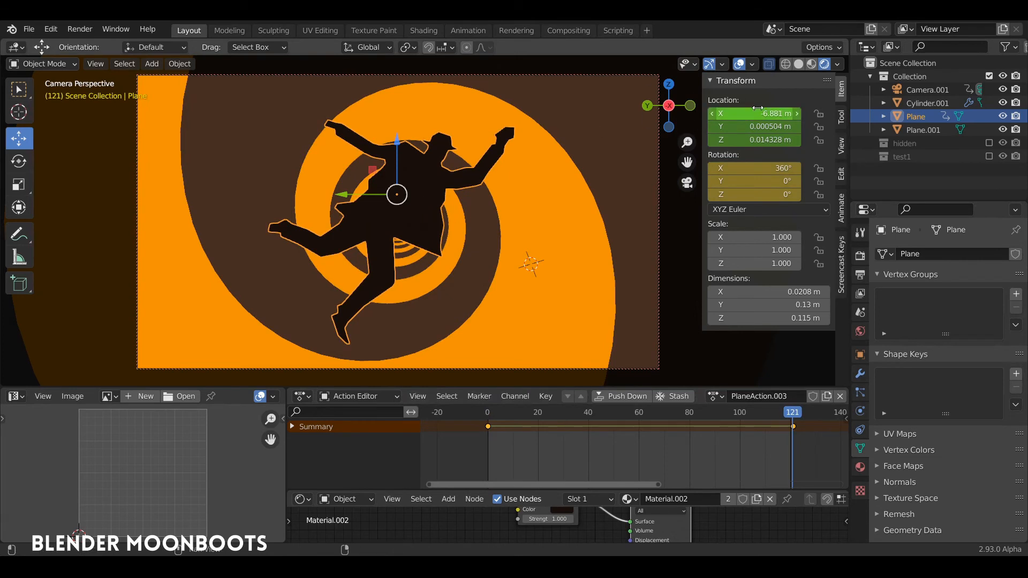
drag(712, 114, 797, 118)
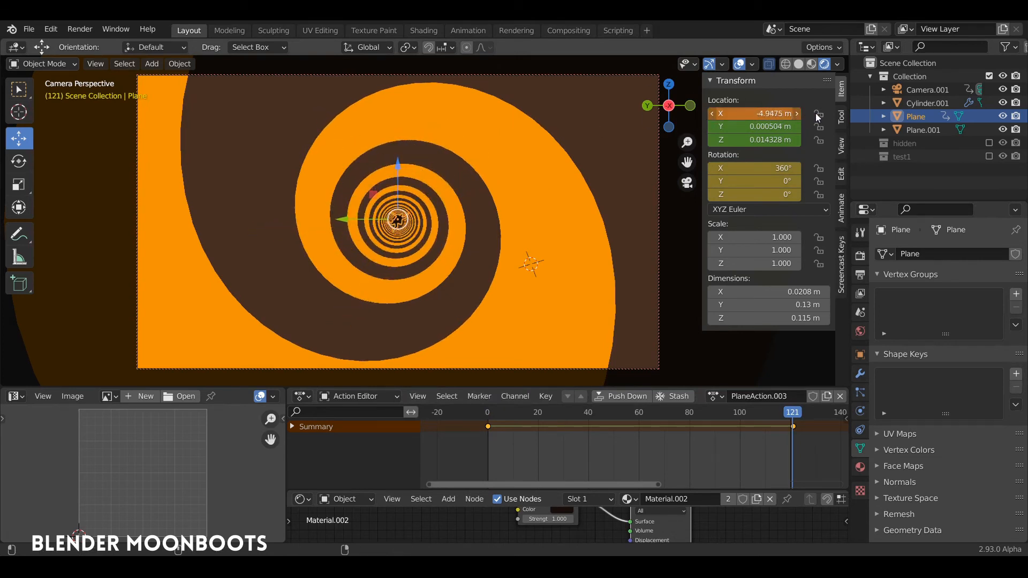
drag(823, 114, 833, 115)
key(i)
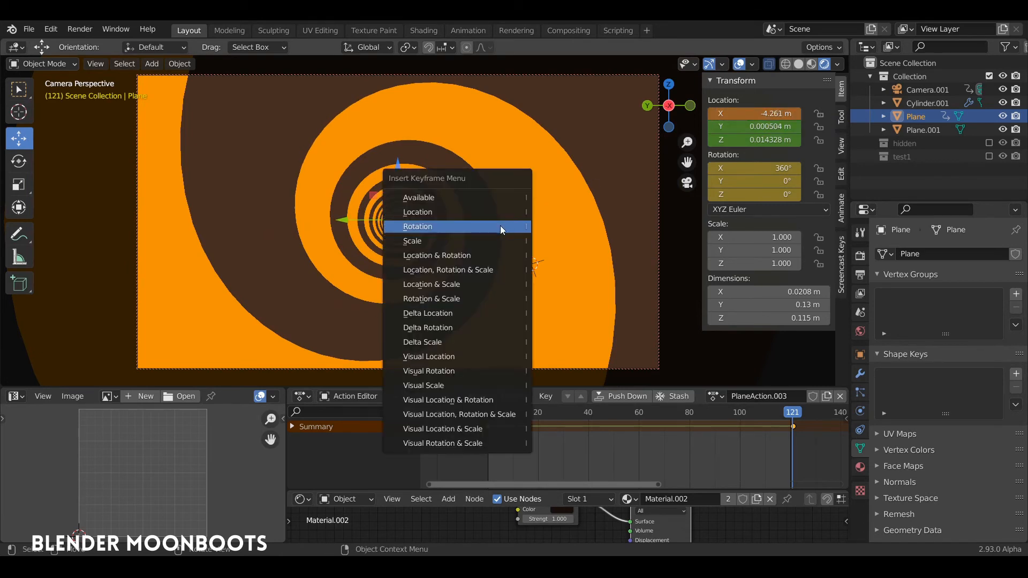
click(471, 196)
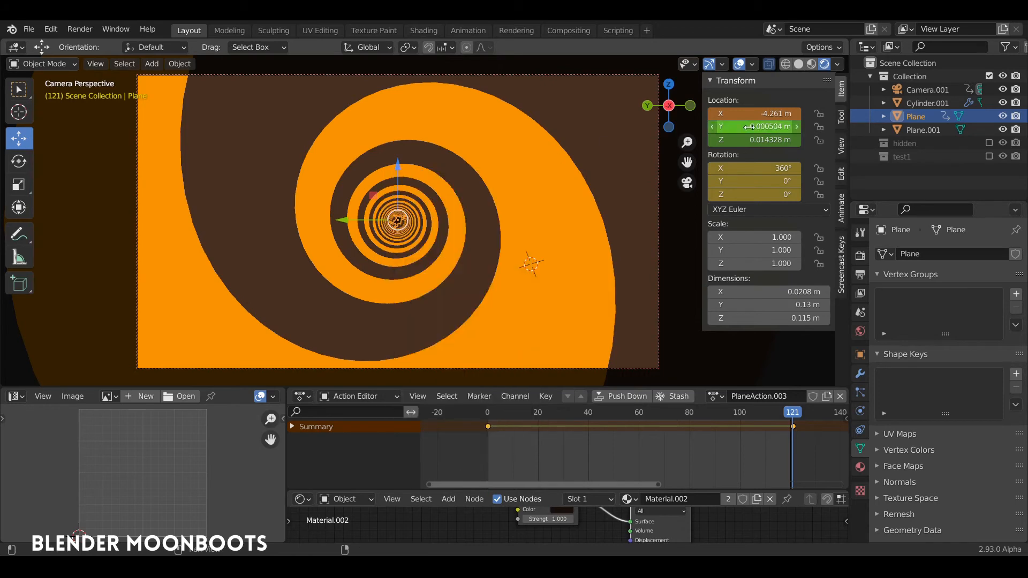
click(484, 416)
key(space)
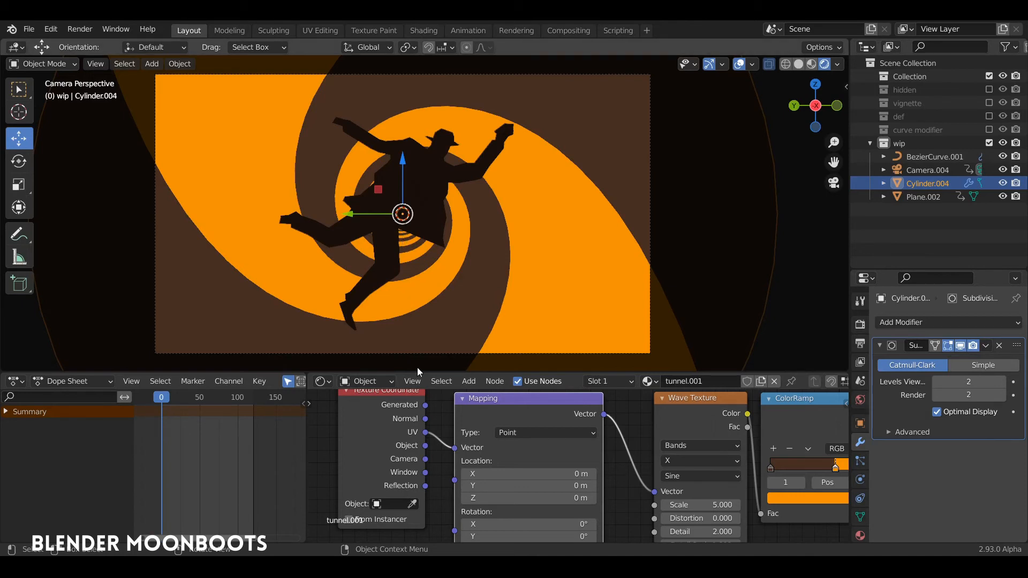
Step: Test shifting the stripes with the Mapping node's X location, reset it to 0 m, and keyframe the location at frame 0
drag(490, 403, 485, 405)
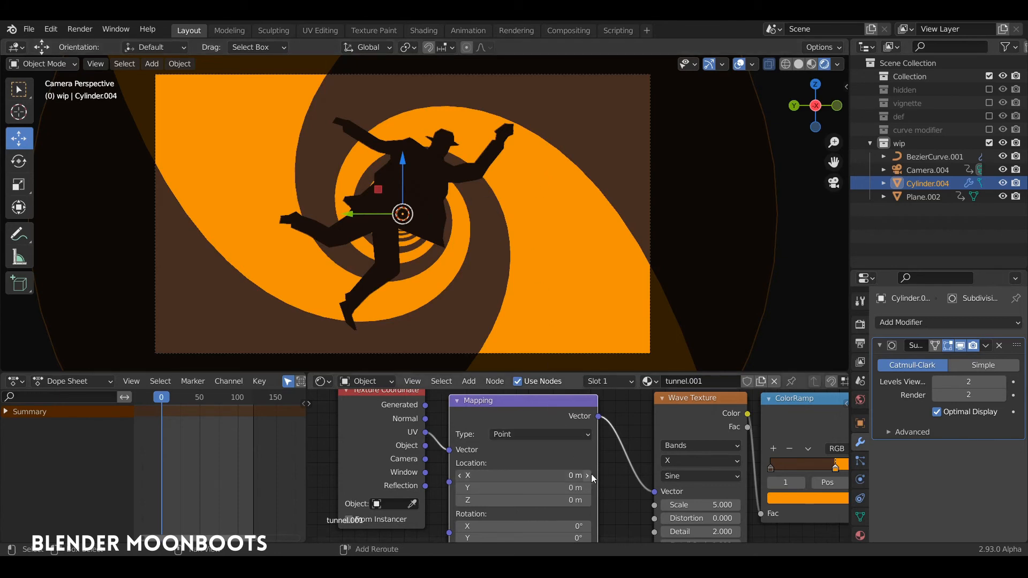
drag(591, 474, 511, 477)
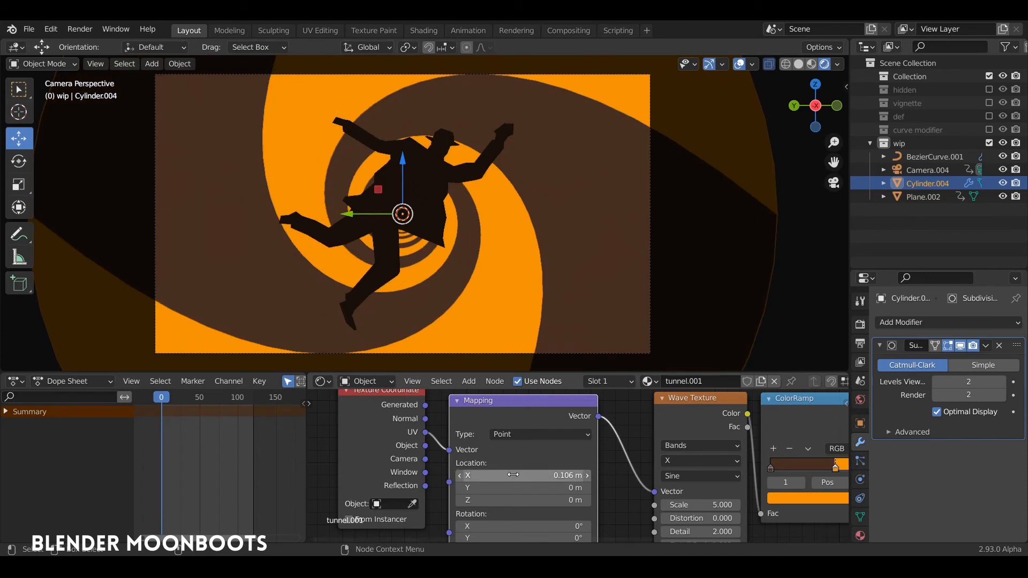
click(513, 475)
text(0)
key(Return)
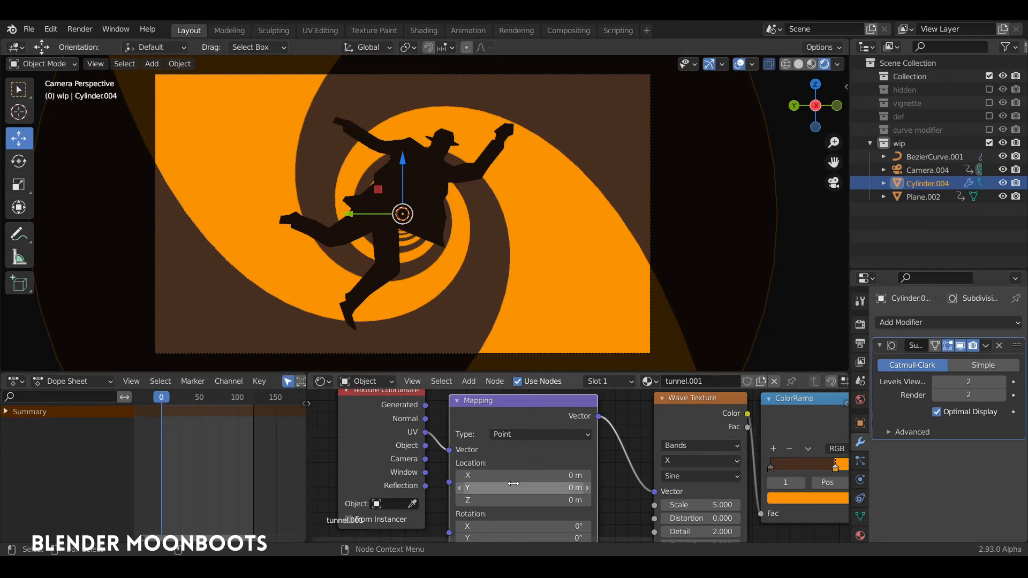
key(i)
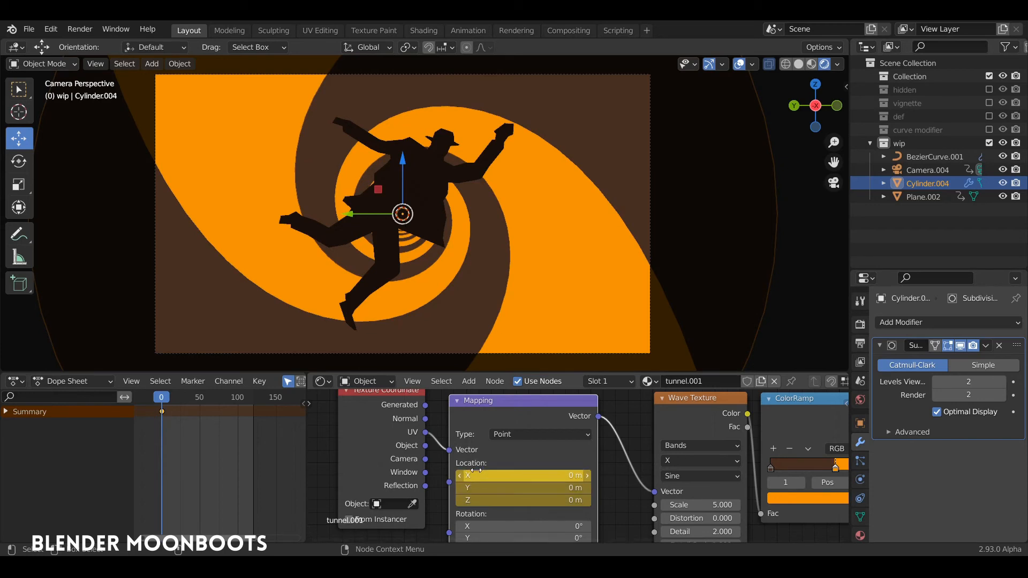
Step: Set the Mapping node's X location to 0.5 m at frame 120, keyframe it, and play the stripe animation
drag(162, 402, 255, 427)
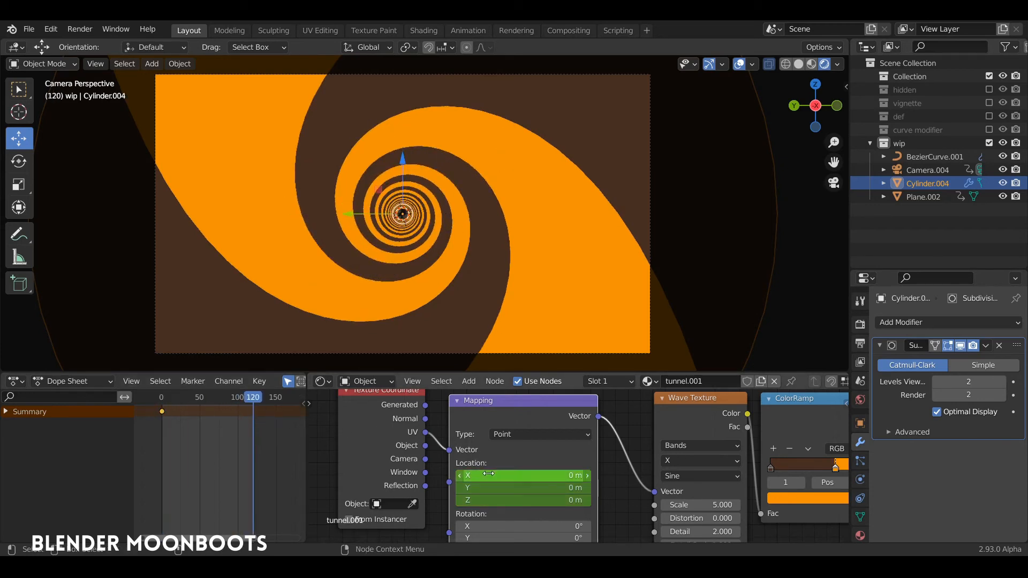
drag(467, 475, 471, 478)
click(471, 479)
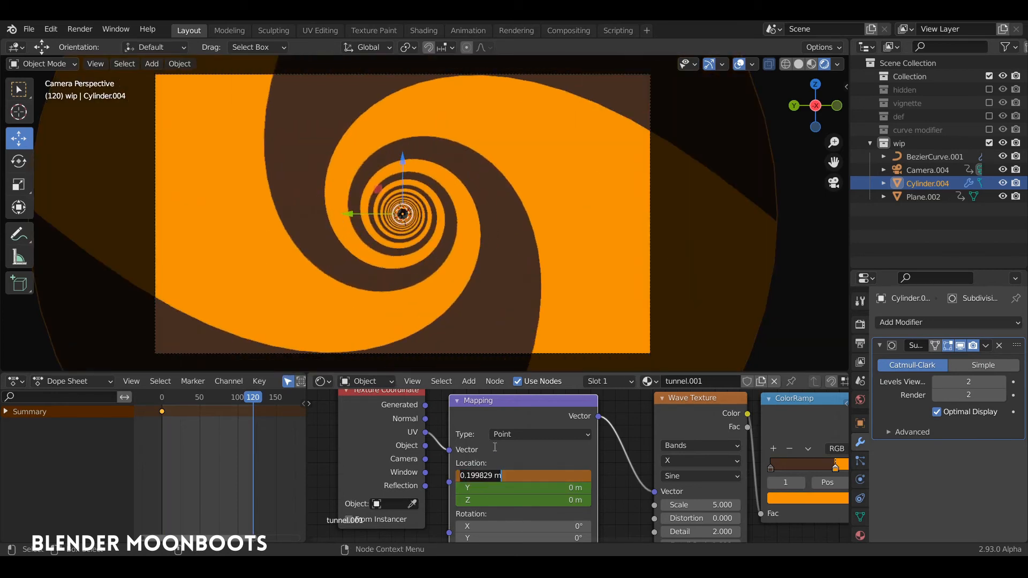
text(0.5)
key(Return)
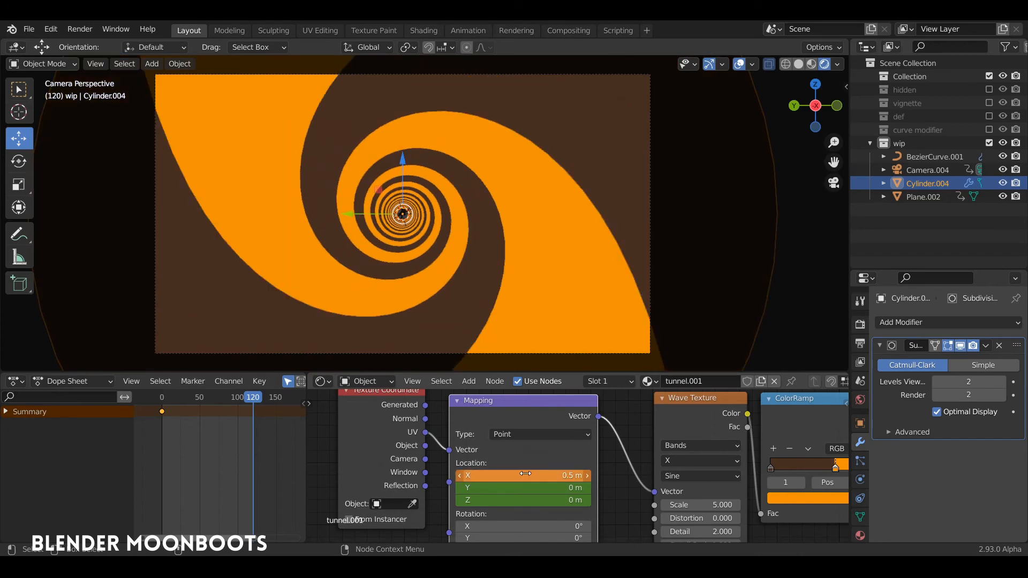
key(i)
click(183, 410)
key(space)
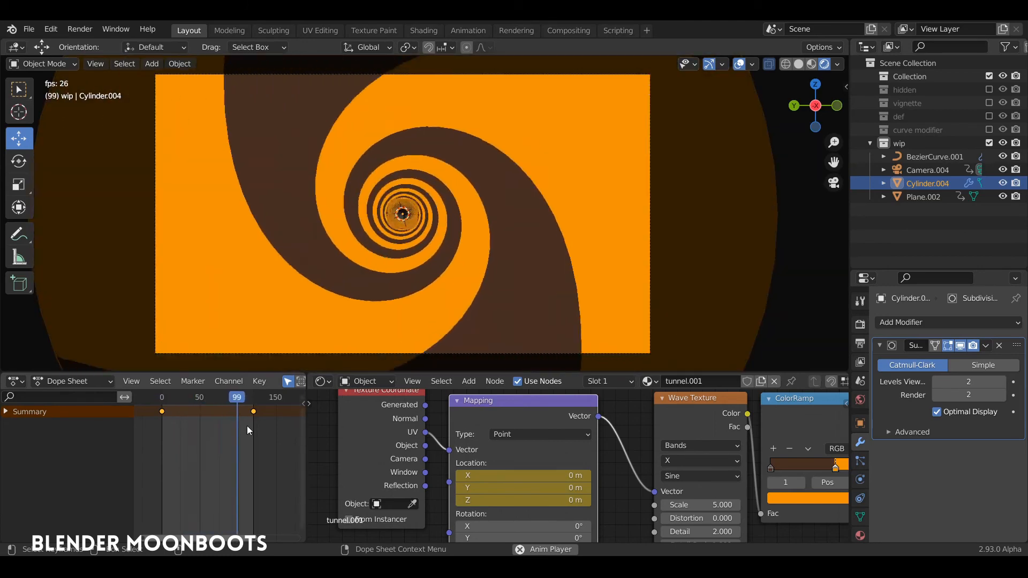
key(space)
Step: Change the stripe animation's keyframes to Linear interpolation and replay it
drag(241, 403, 177, 405)
key(t)
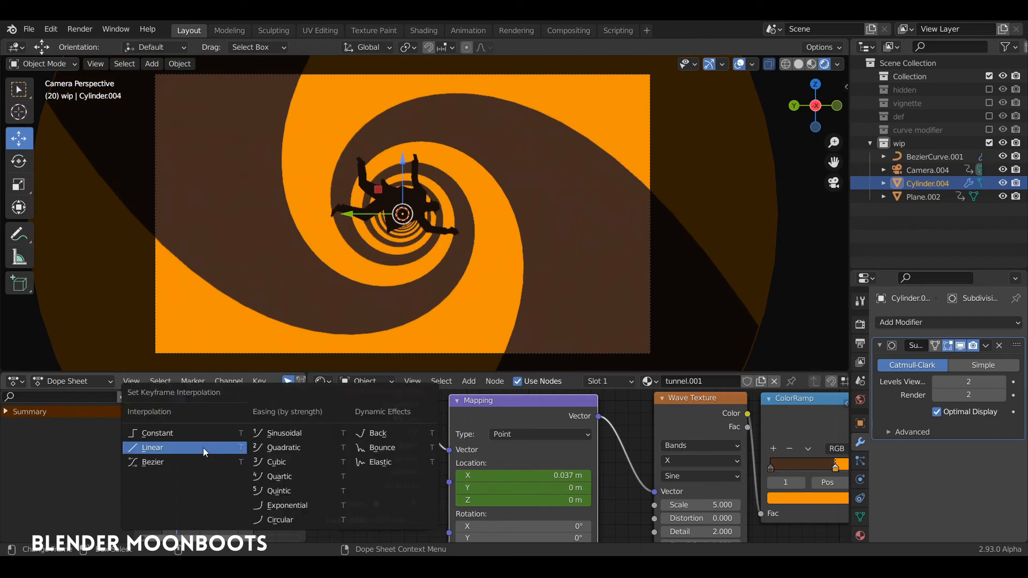
click(162, 447)
key(space)
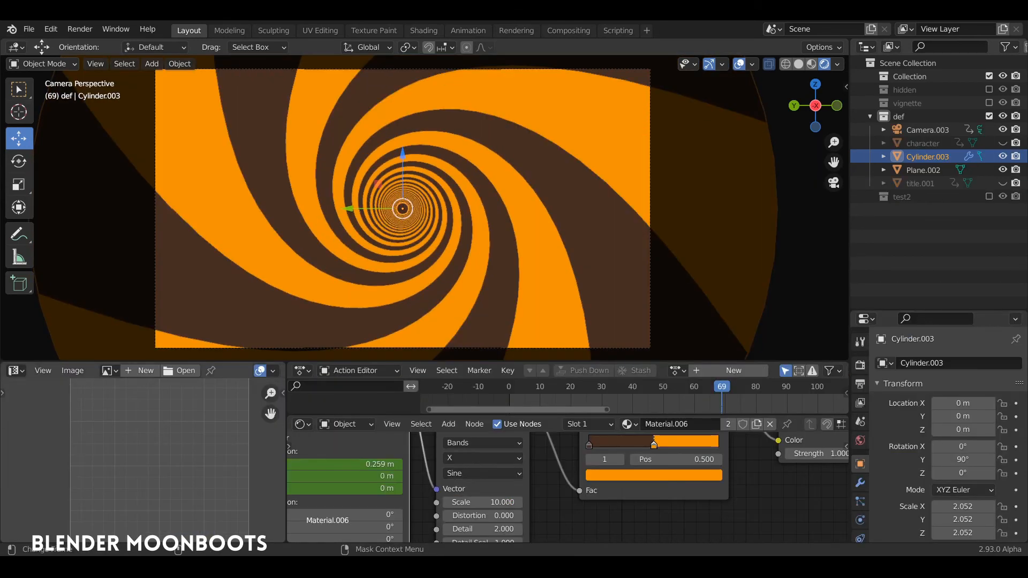
Step: Test rotating all of the cylinder's UVs to change the twist of the stripes
key(Tab)
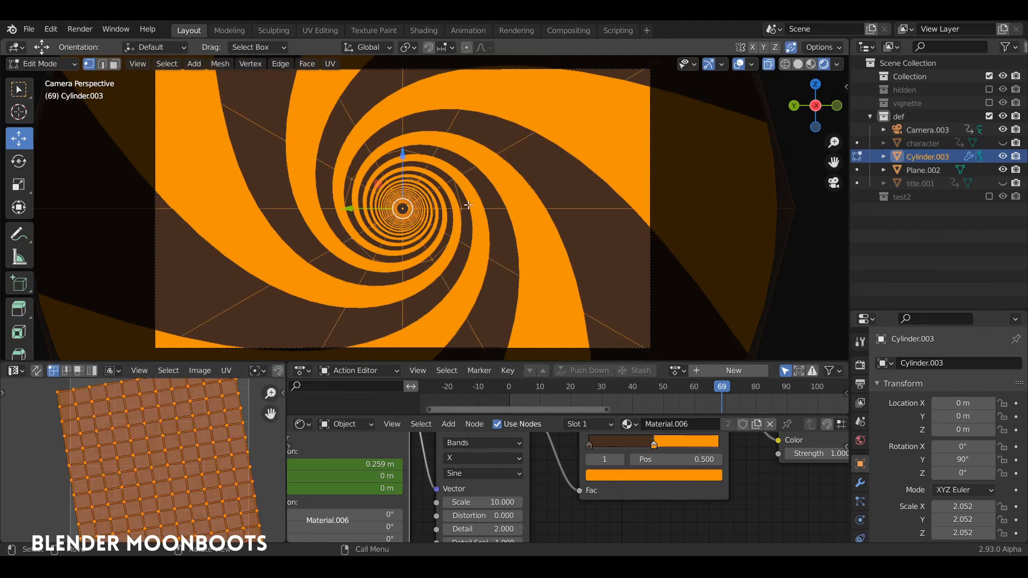
key(r)
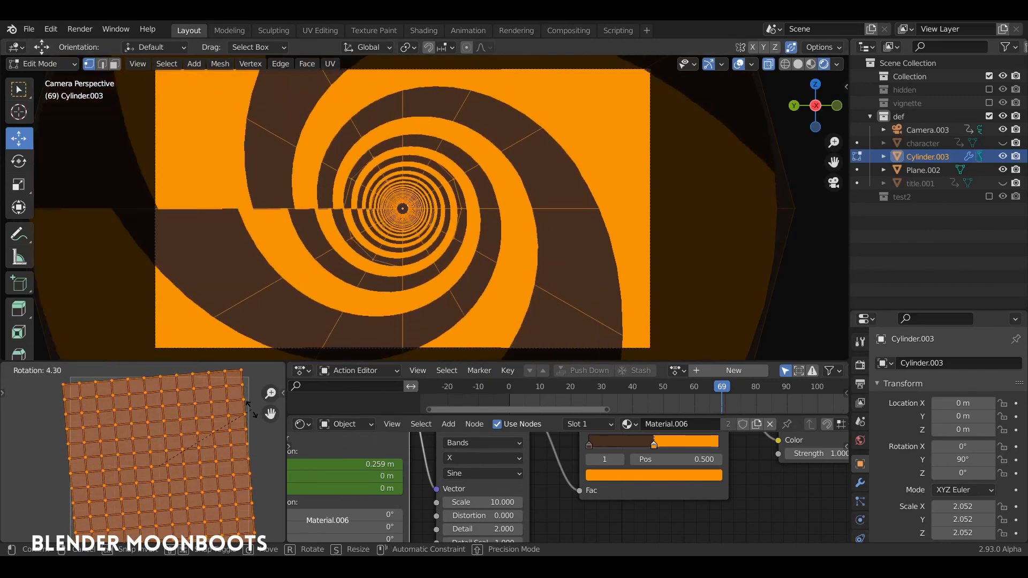
click(247, 400)
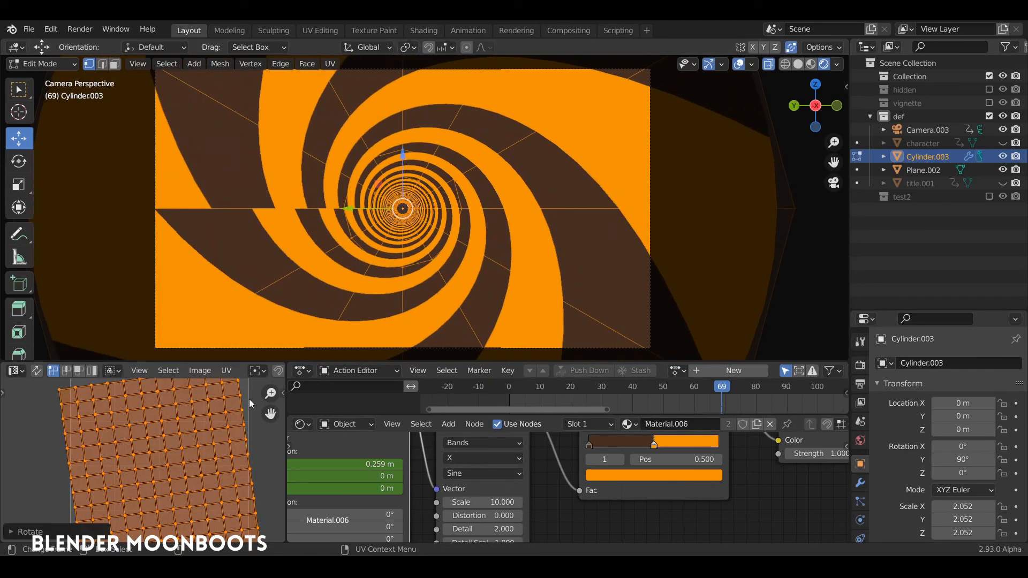
key(Tab)
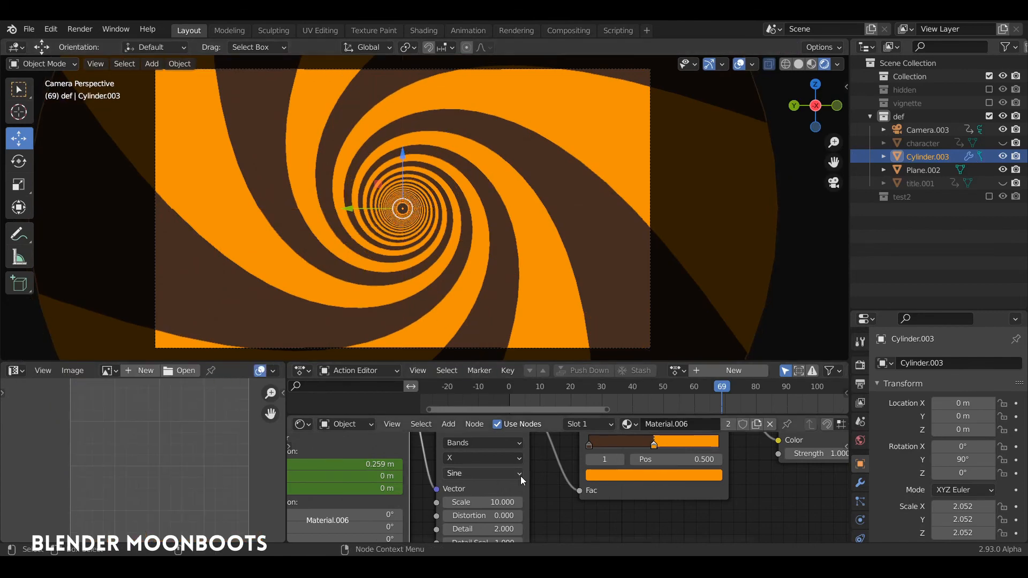
Step: Test a Wave Texture Scale of 14 for more stripes, and restore it to 10
click(519, 503)
click(519, 503)
click(519, 503)
click(520, 503)
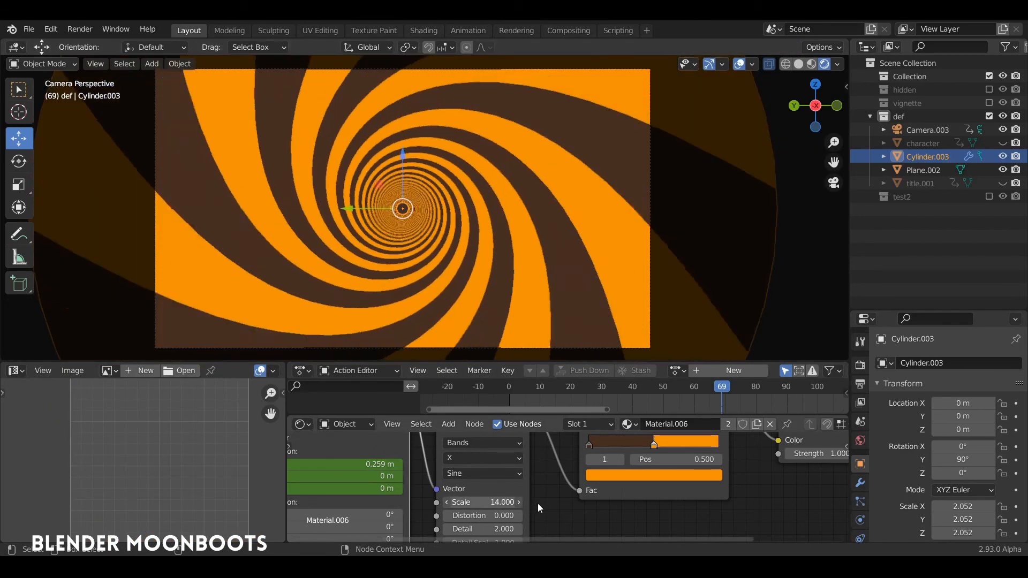
drag(538, 503, 518, 503)
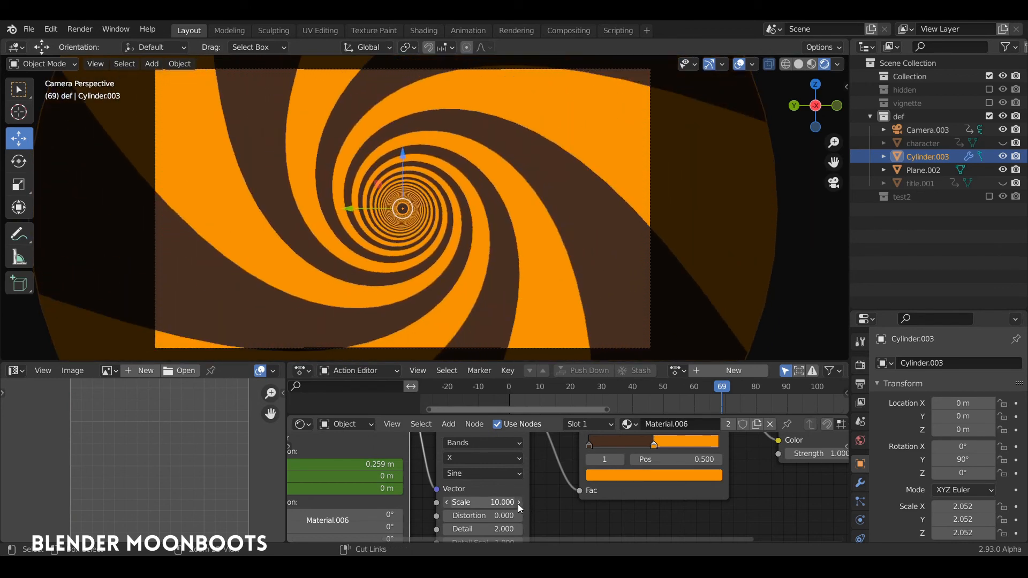
Step: Adjust the position of the orange stop on the stripe material's color ramp
shift+scroll(488, 440, up, 2)
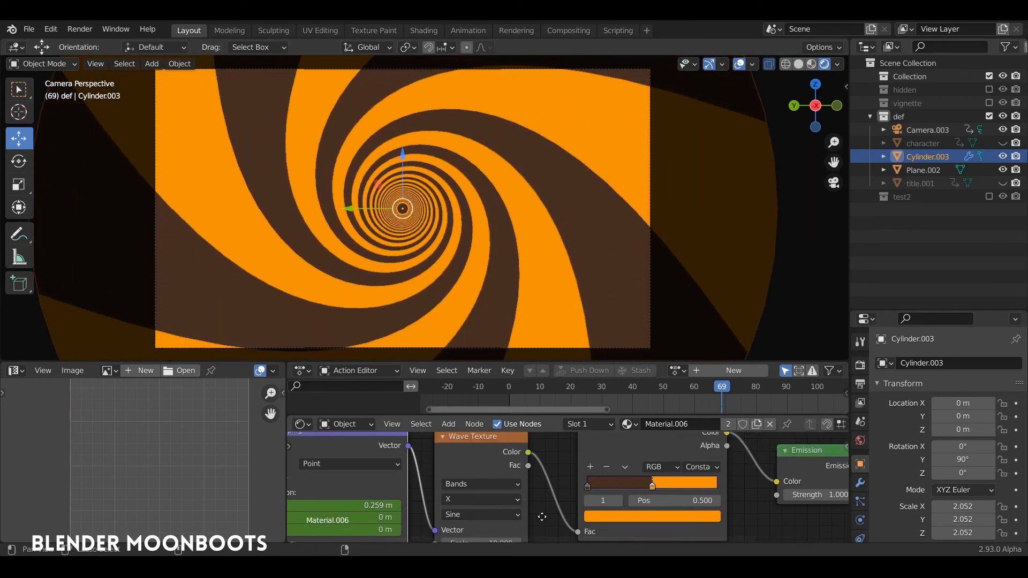
middle_drag(552, 451, 496, 438)
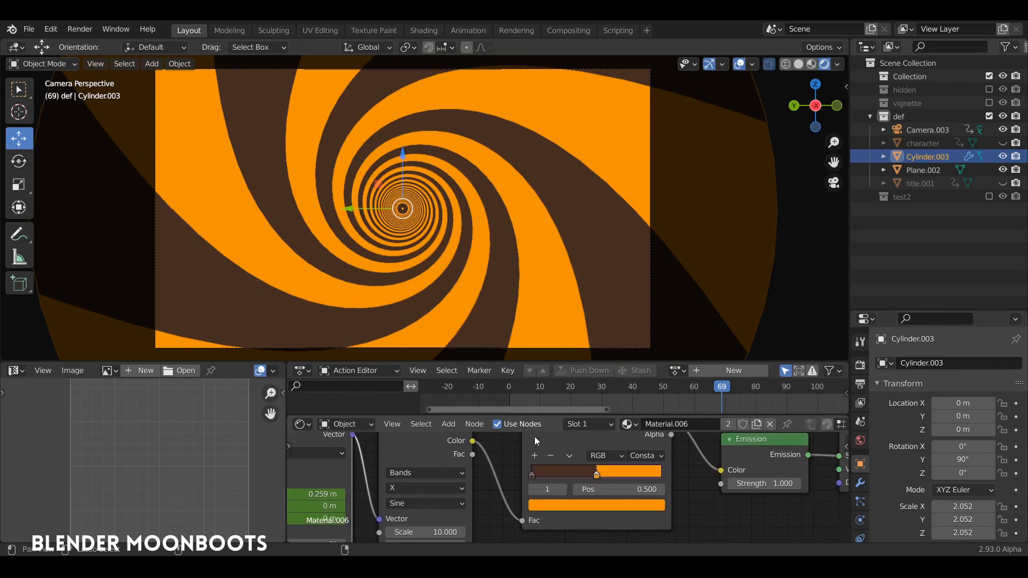
mouse_move(592, 478)
mouse_down()
mouse_move(560, 476)
mouse_move(637, 477)
mouse_move(573, 479)
mouse_move(588, 477)
mouse_up()
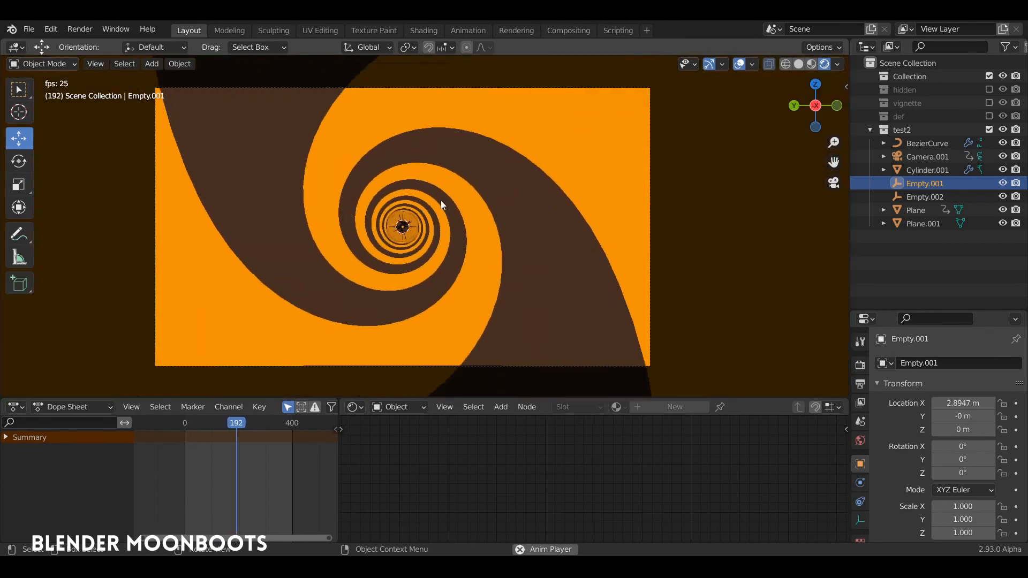
Step: Replay the curved tube animation from frame 0 and move Empty.001 to about Y -0.48 m, Z 0.76 m to bend the tube
key(space)
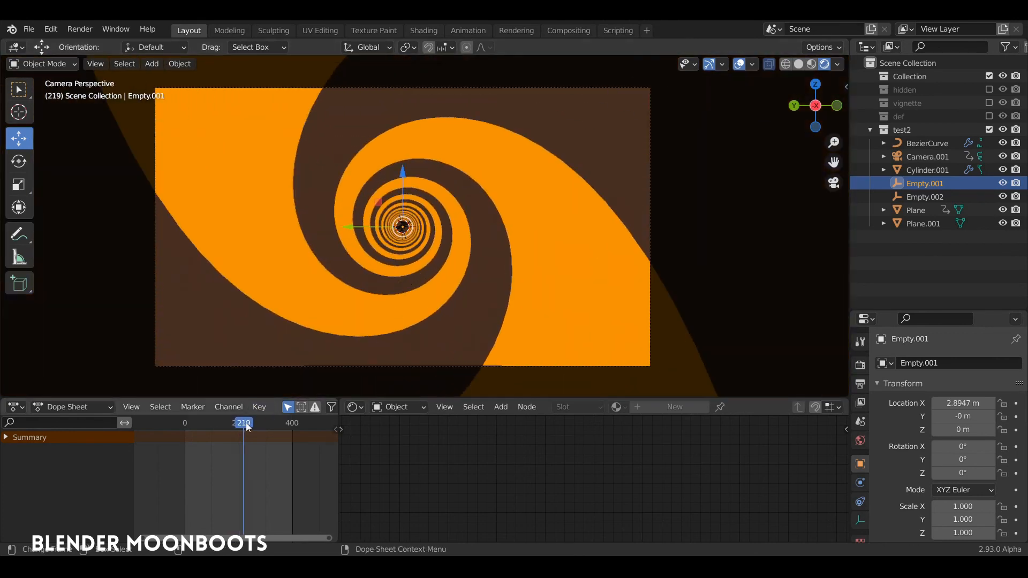
click(171, 428)
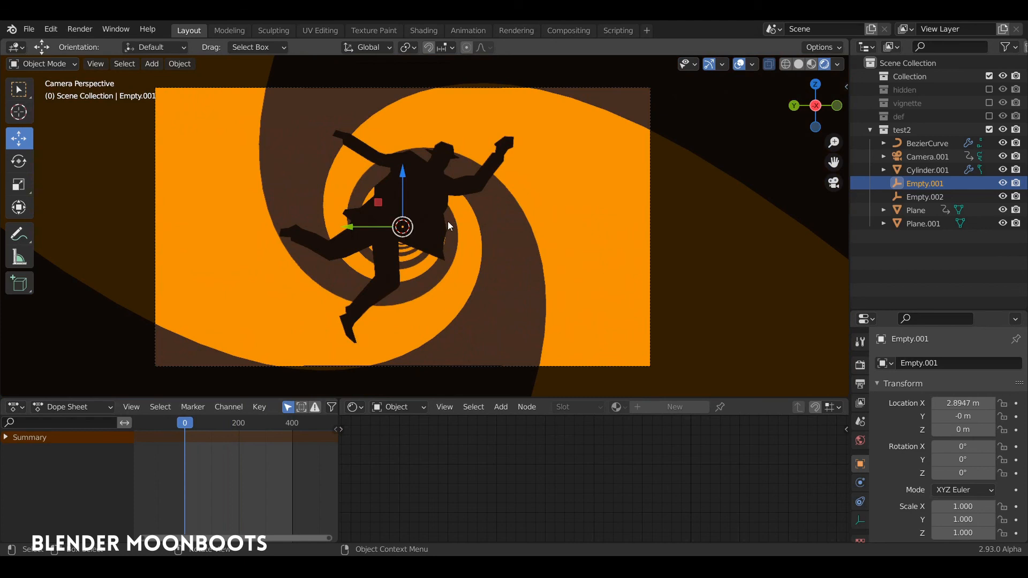
key(space)
key(g)
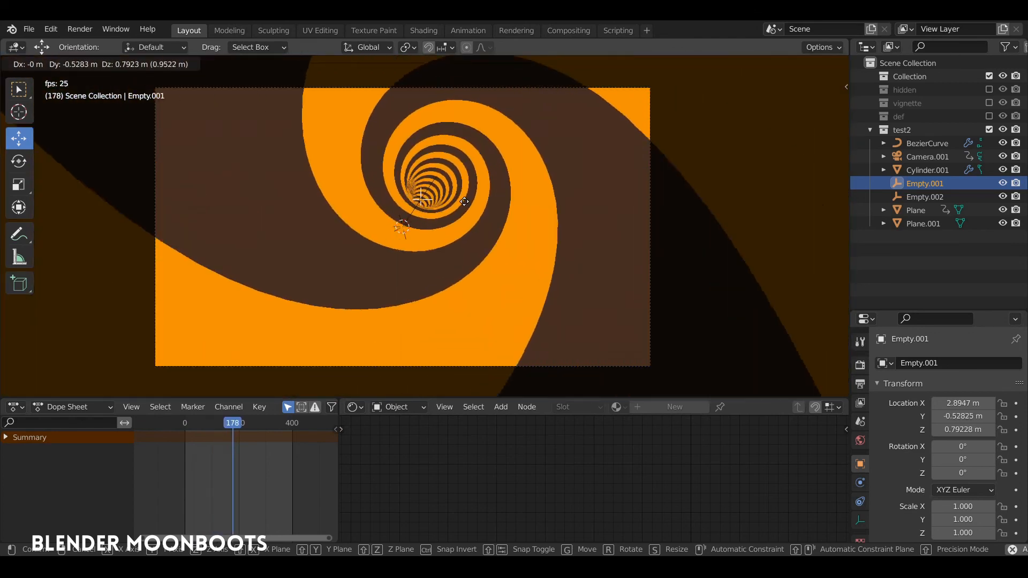
click(464, 202)
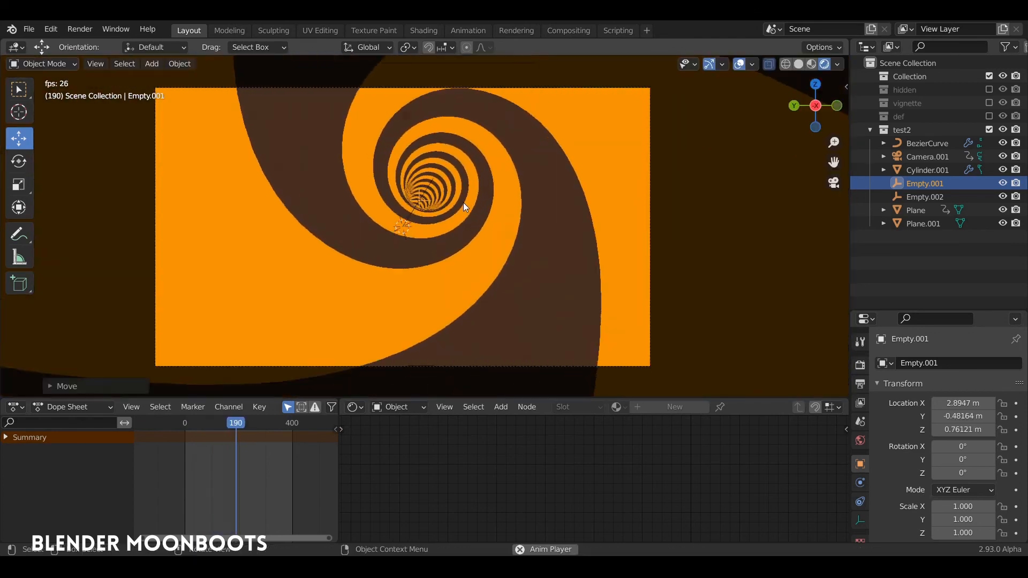